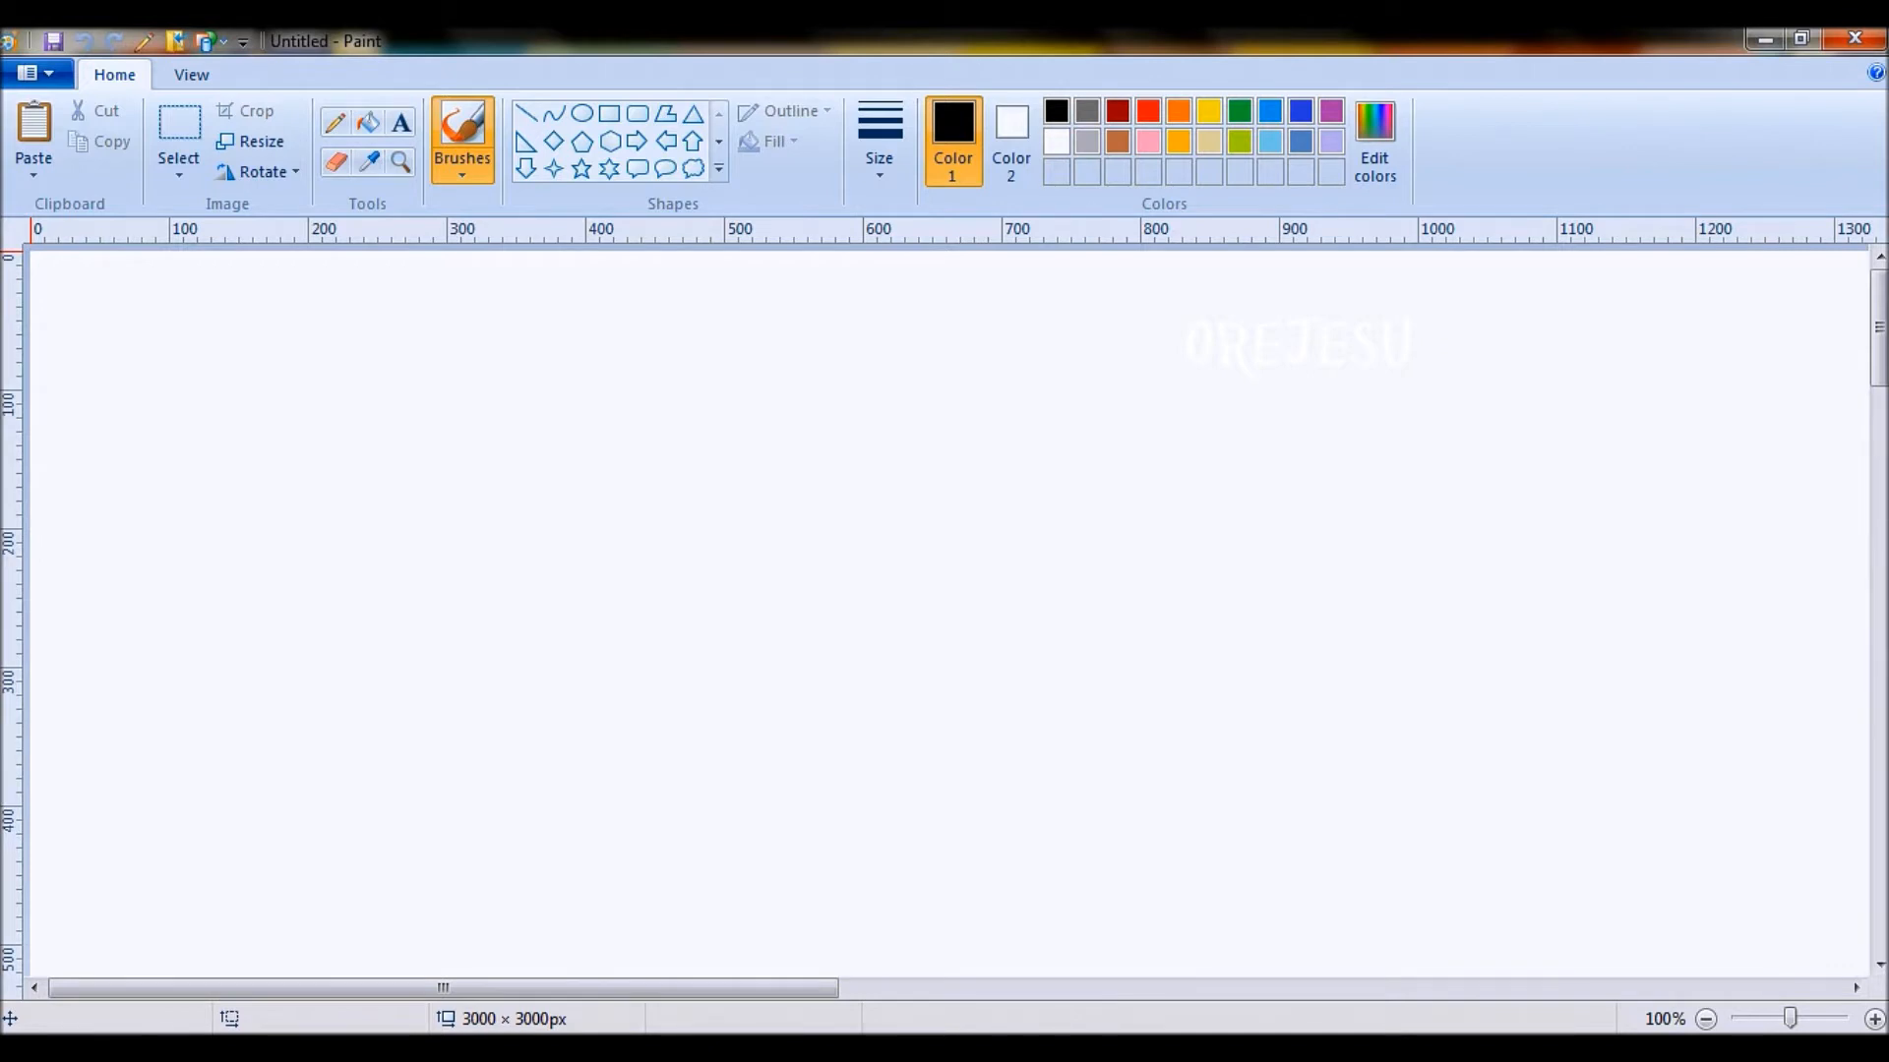
# Resize the canvas to 500 × 500 pixels
pyautogui.click(251, 140)
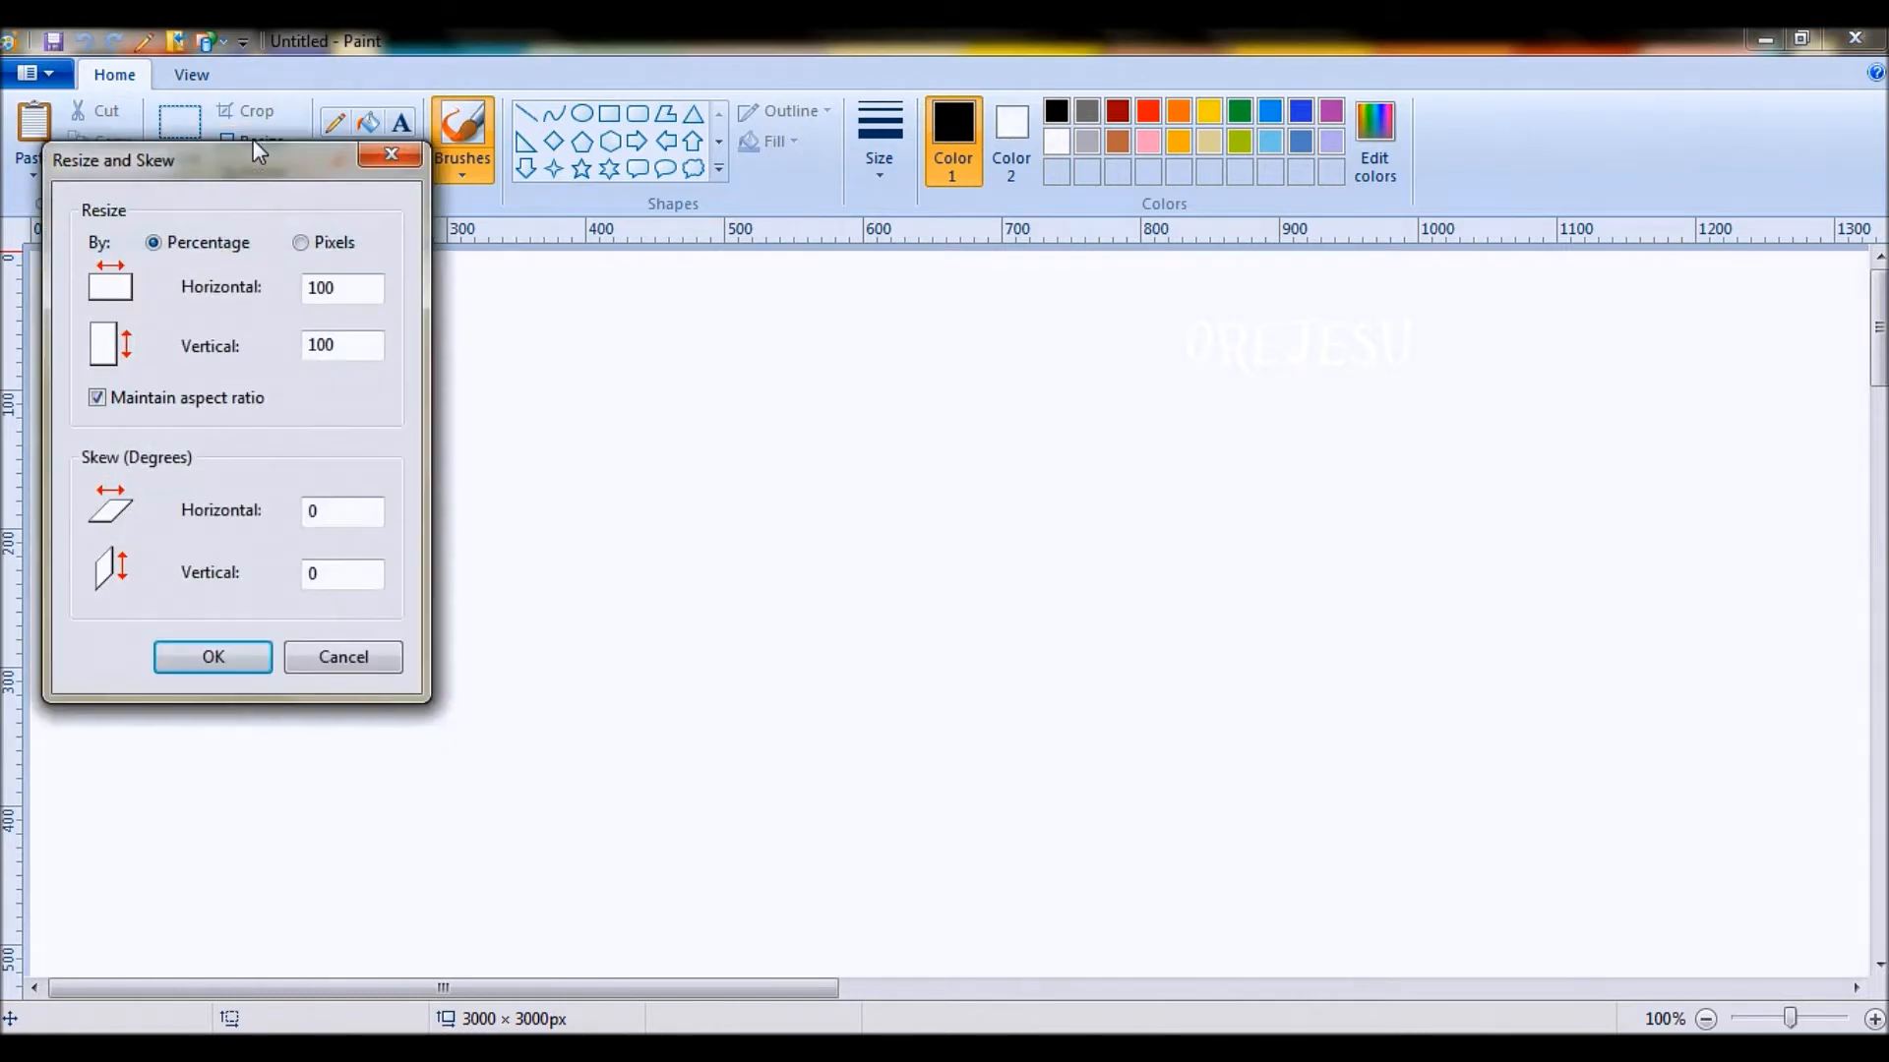
pyautogui.click(301, 244)
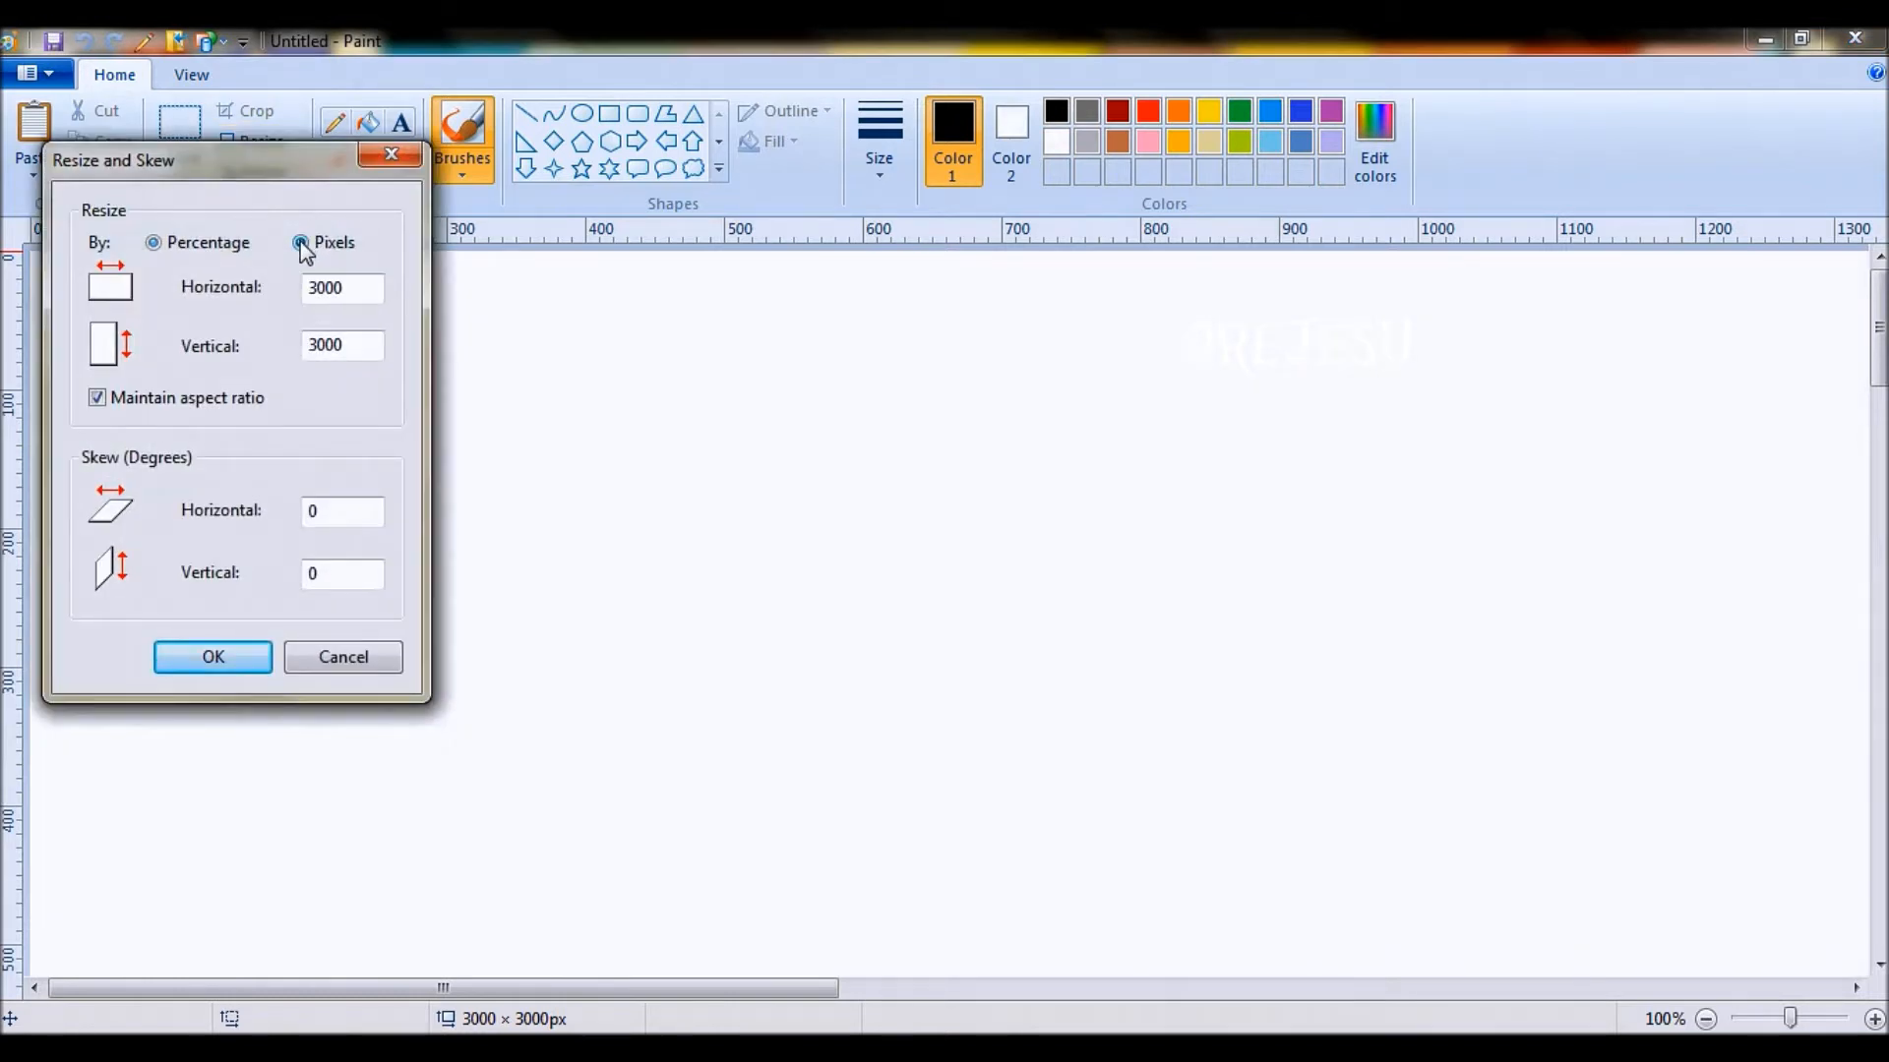
pyautogui.click(97, 398)
pyautogui.click(97, 398)
pyautogui.click(97, 399)
pyautogui.moveTo(334, 286); pyautogui.dragTo(307, 285)
pyautogui.write('500')
pyautogui.press('BackSpace')
pyautogui.moveTo(327, 350); pyautogui.dragTo(306, 347)
pyautogui.write('5')
pyautogui.click(209, 657)
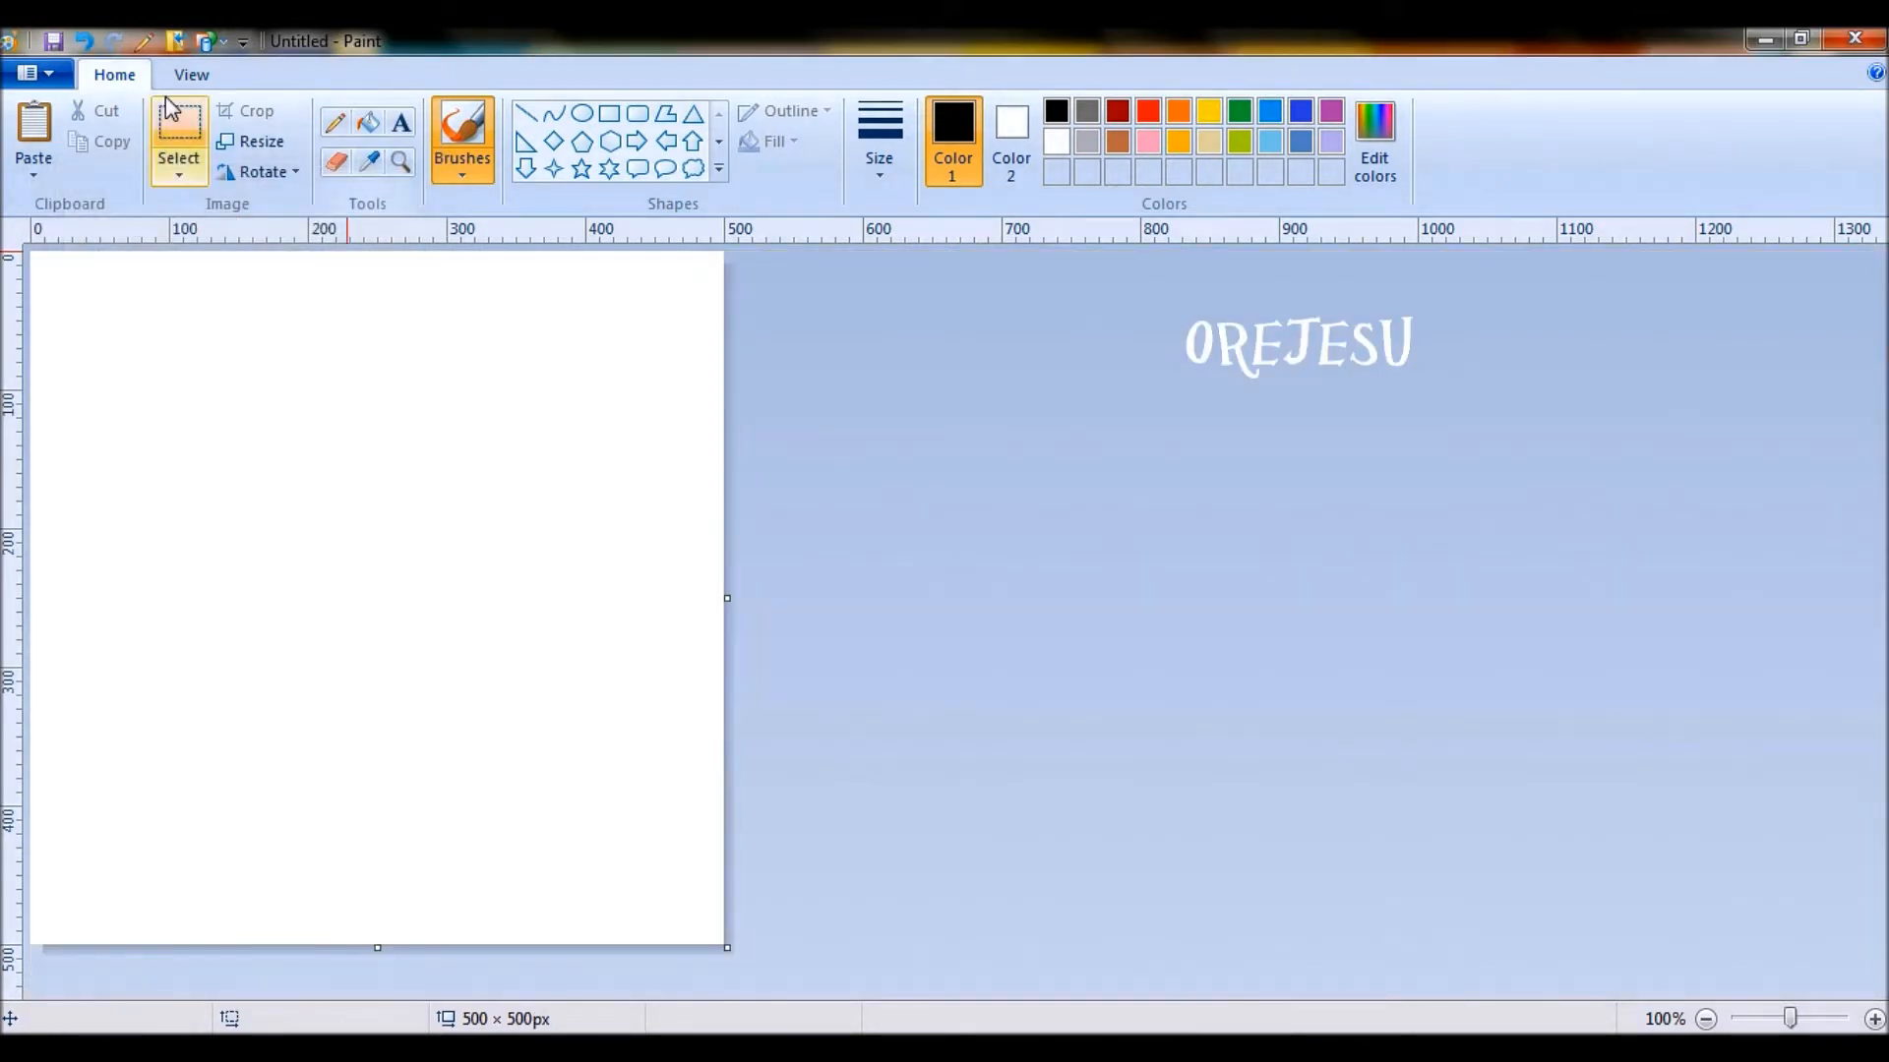
pyautogui.click(192, 77)
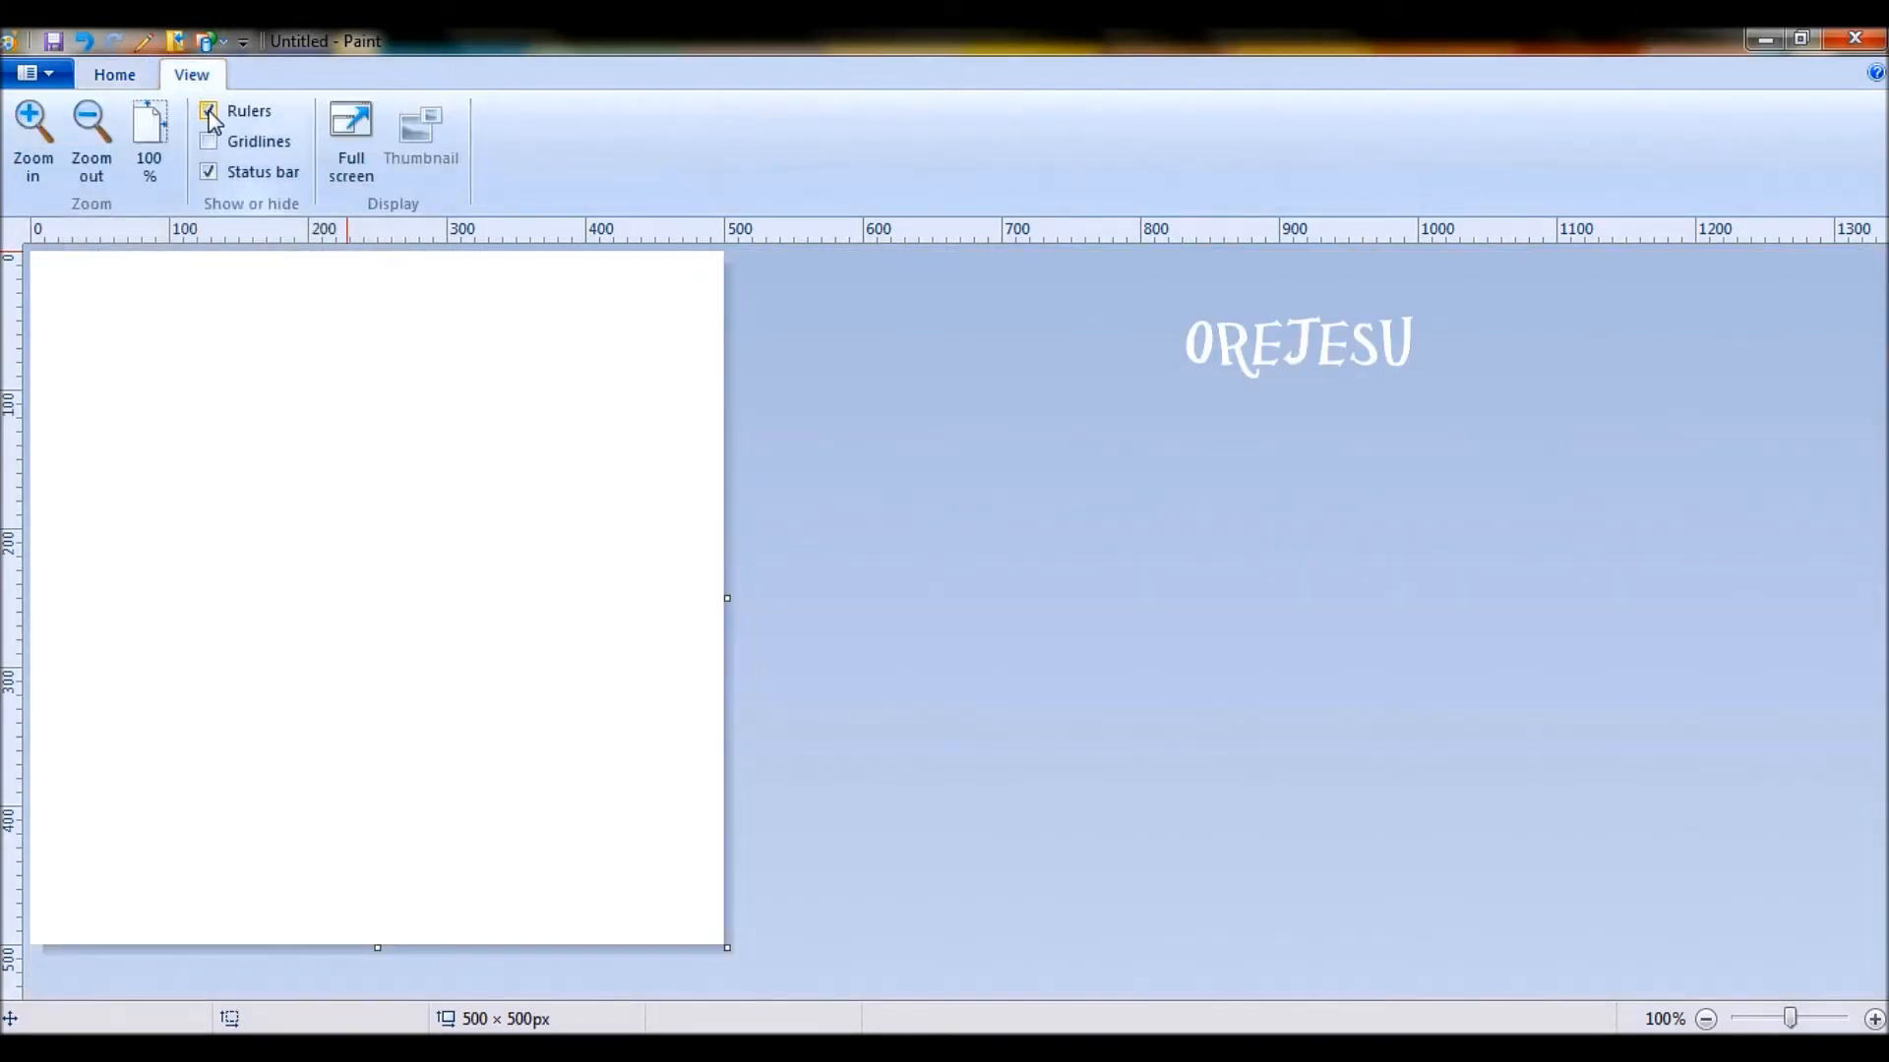
pyautogui.click(113, 74)
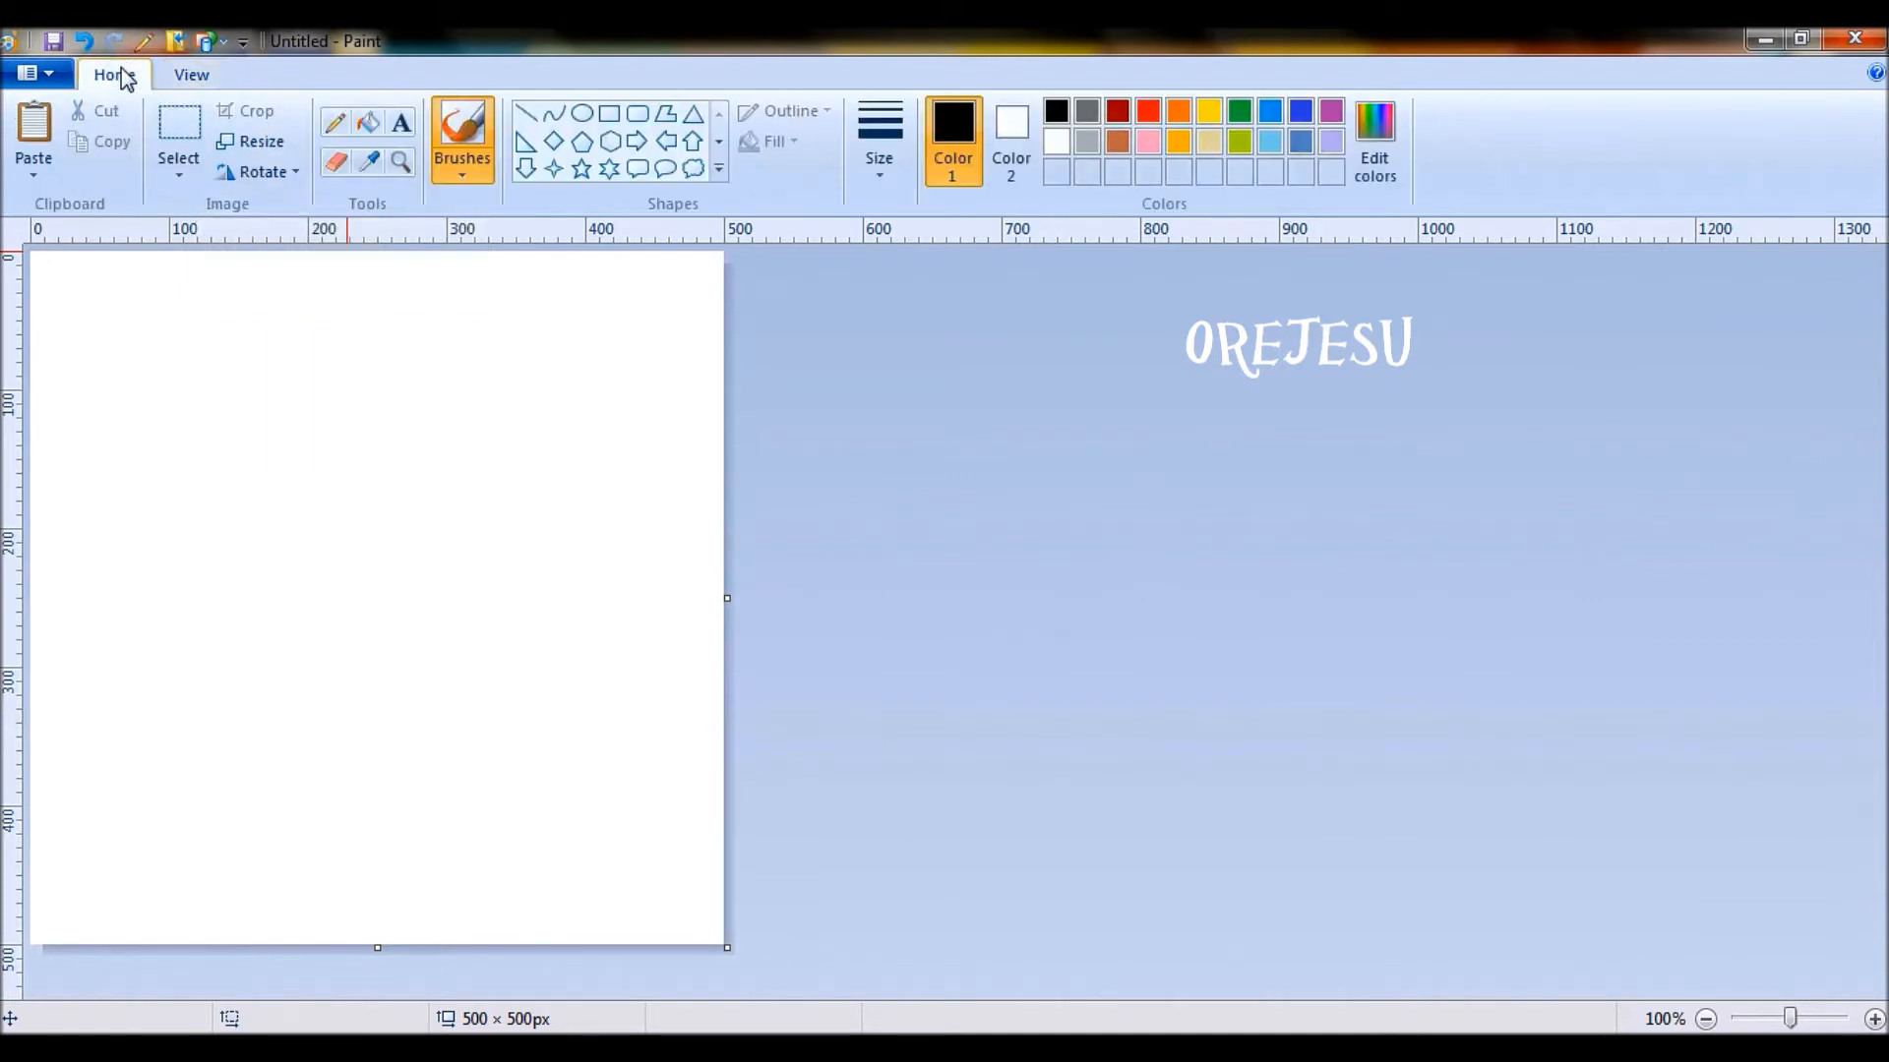
# Draw a black S-shaped curve about 260 px wide, rising from the canvas's left side at mid-height towards the upper right
pyautogui.click(554, 116)
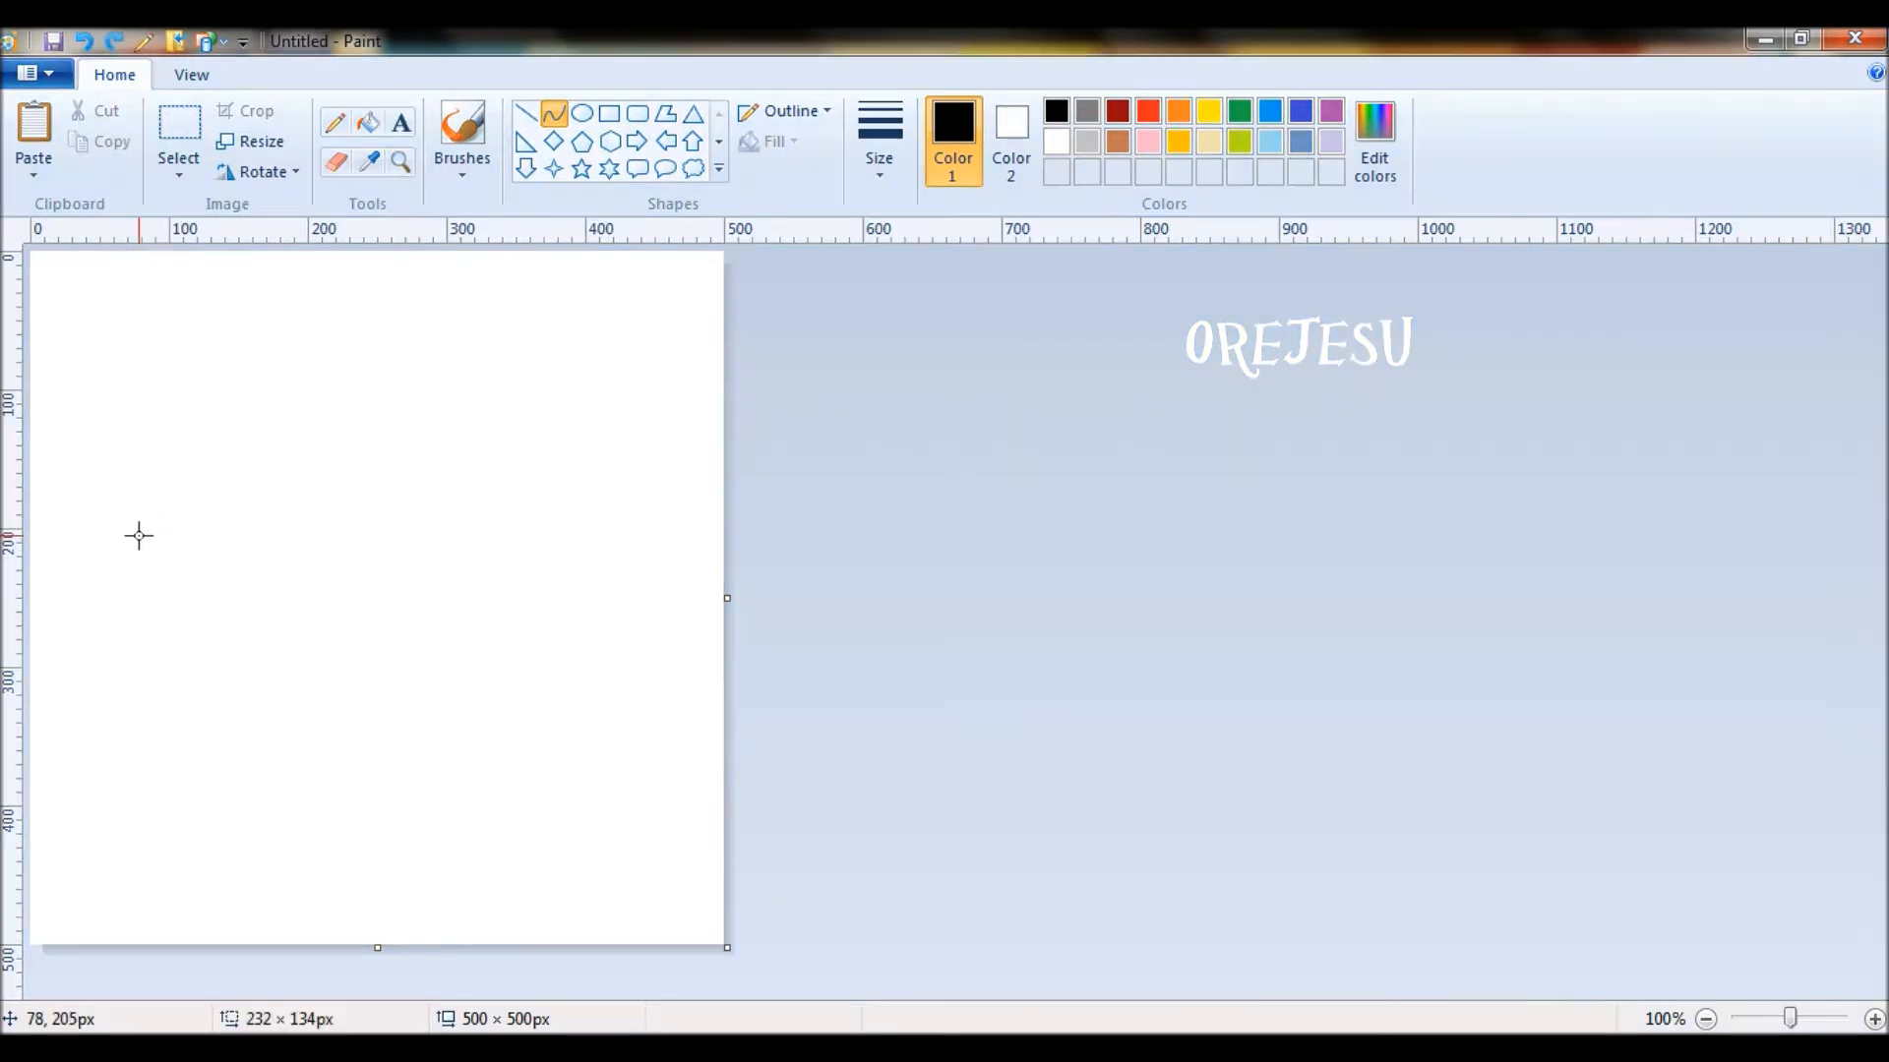
pyautogui.moveTo(138, 536); pyautogui.dragTo(498, 320)
pyautogui.click(186, 308)
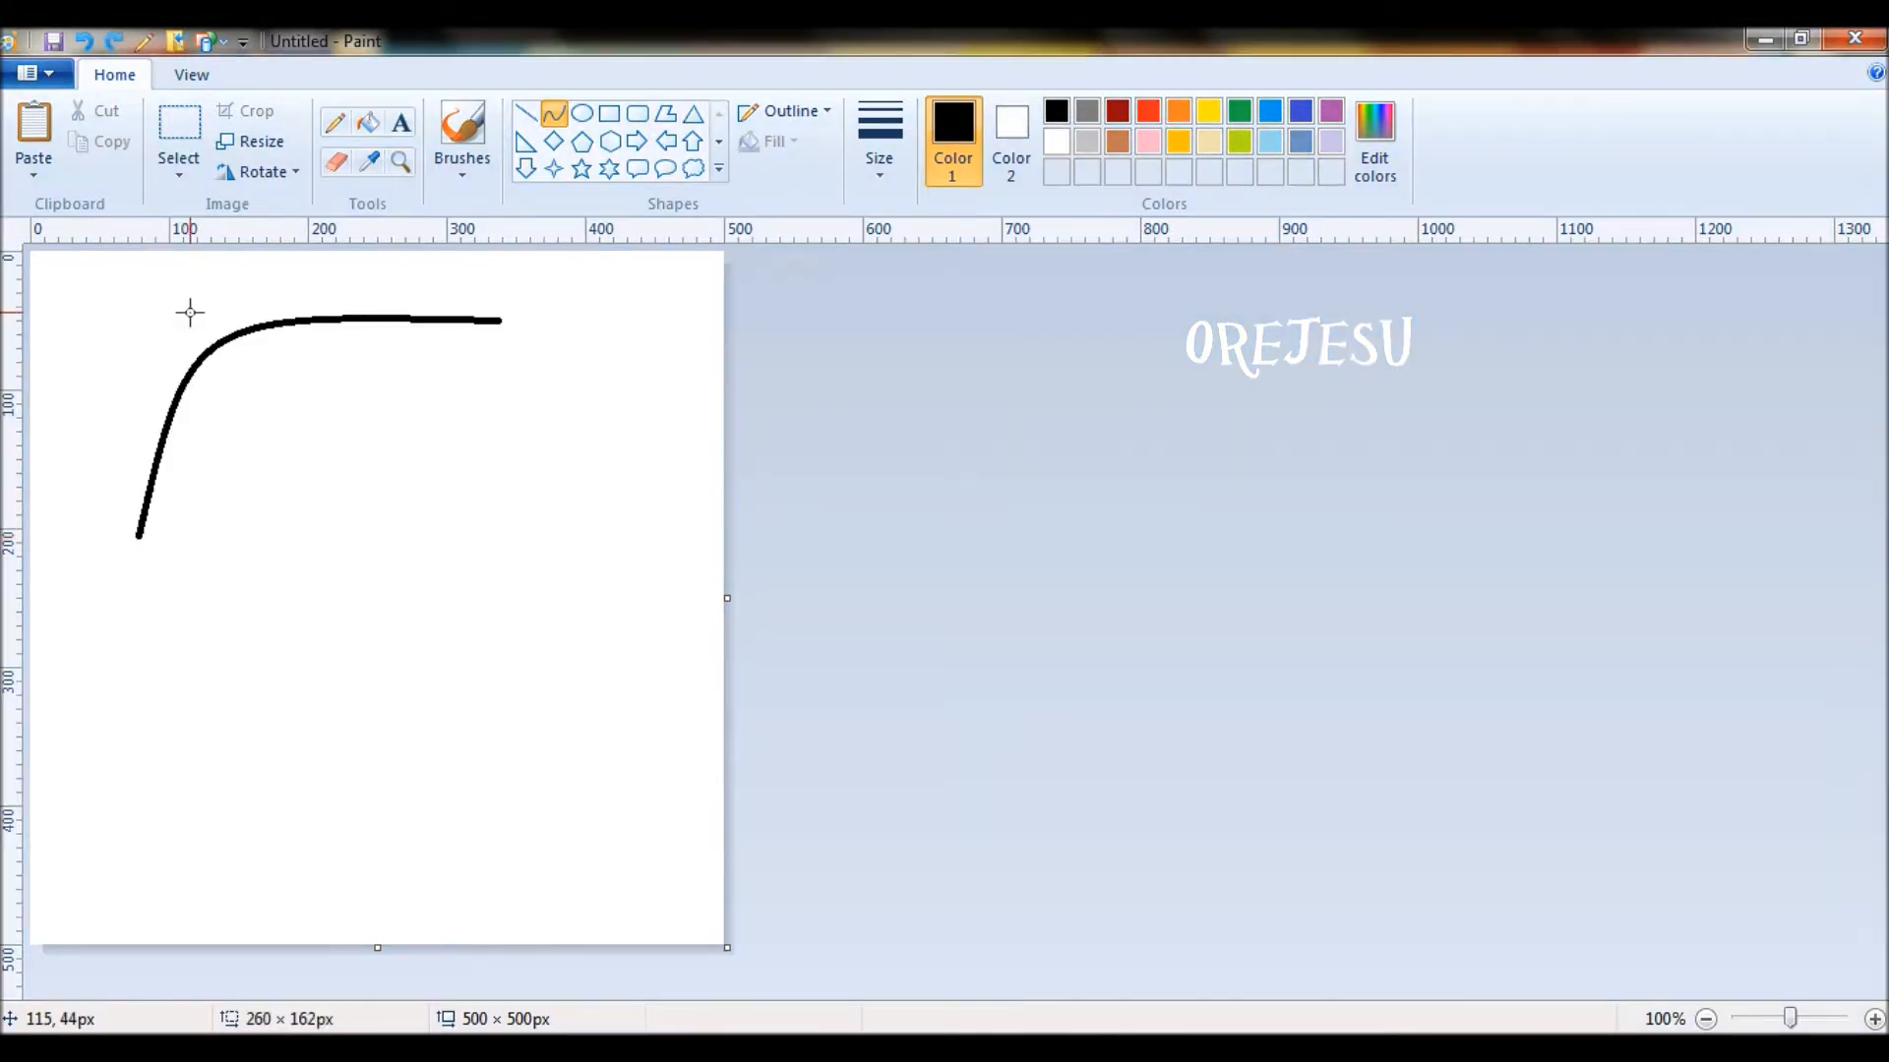
pyautogui.click(379, 509)
pyautogui.click(644, 523)
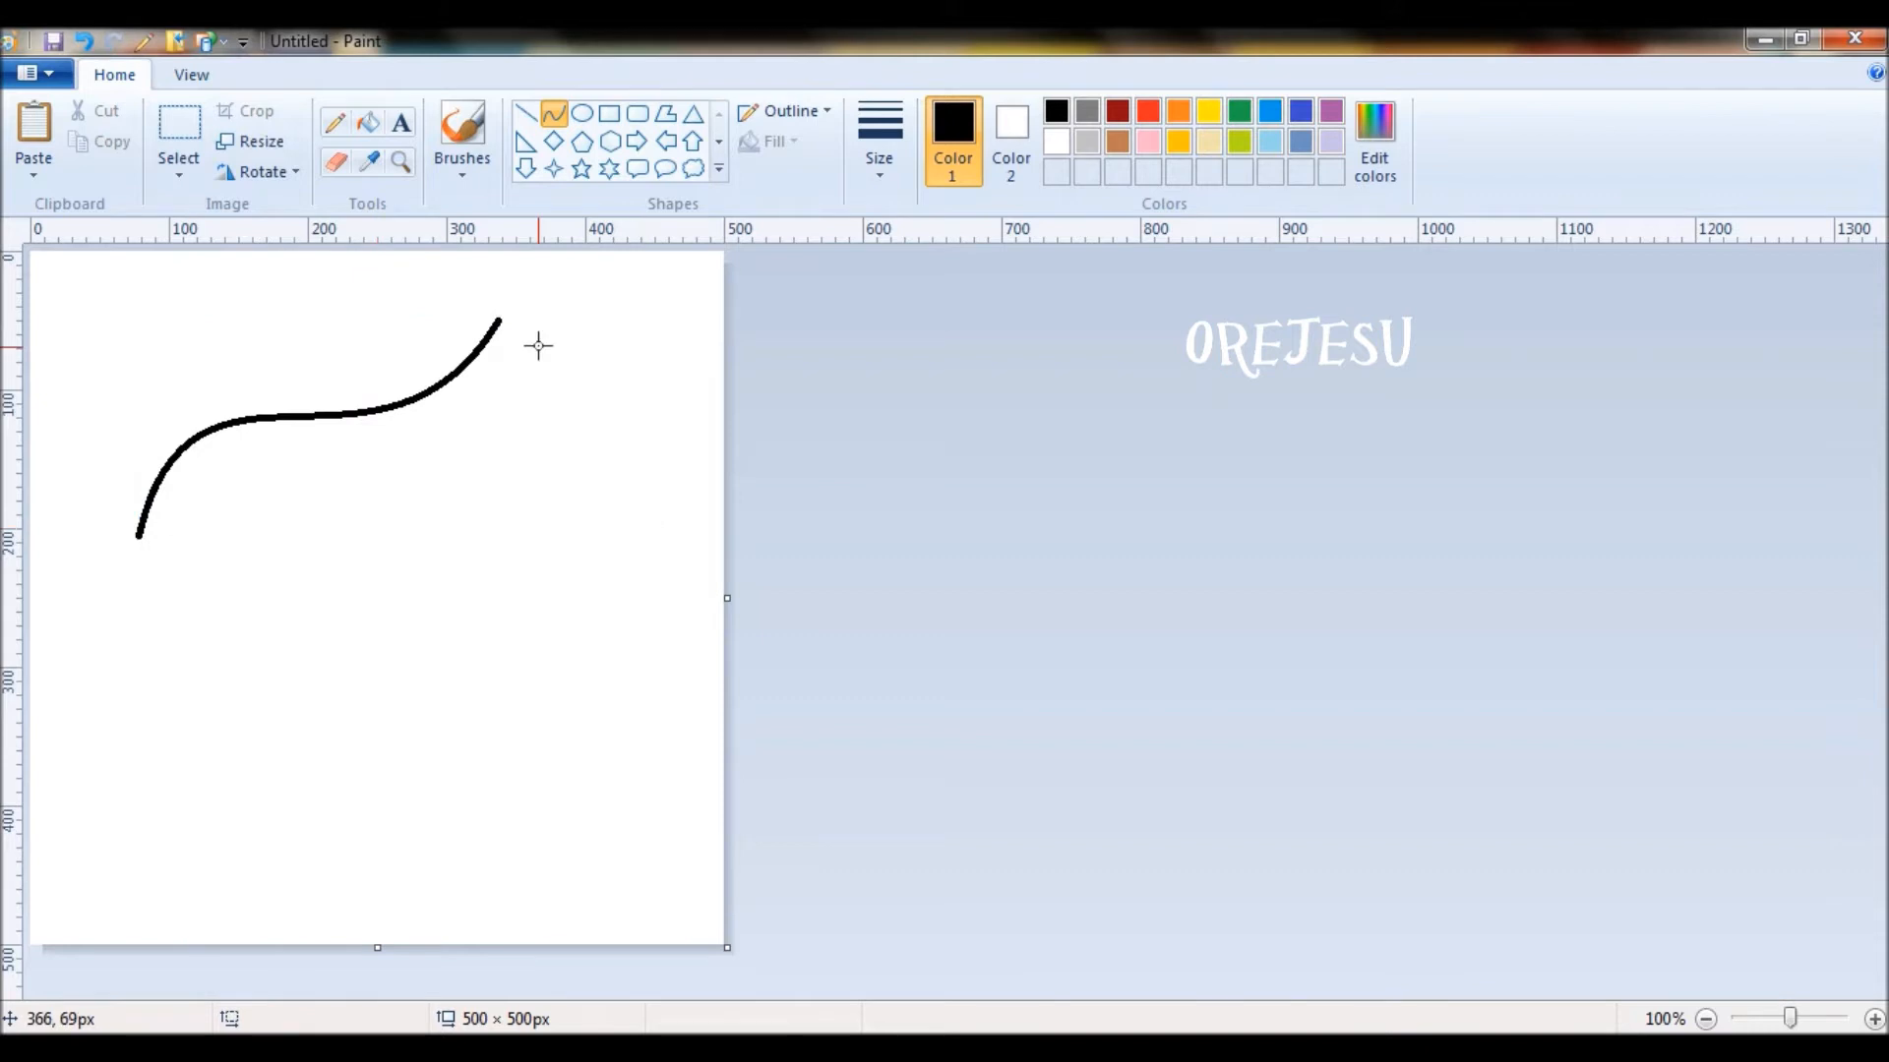
# Draw a second curve, spanning about 162 × 198 px, from the first curve's upper end to the canvas's right edge, bowed inward
pyautogui.moveTo(498, 320); pyautogui.dragTo(723, 595)
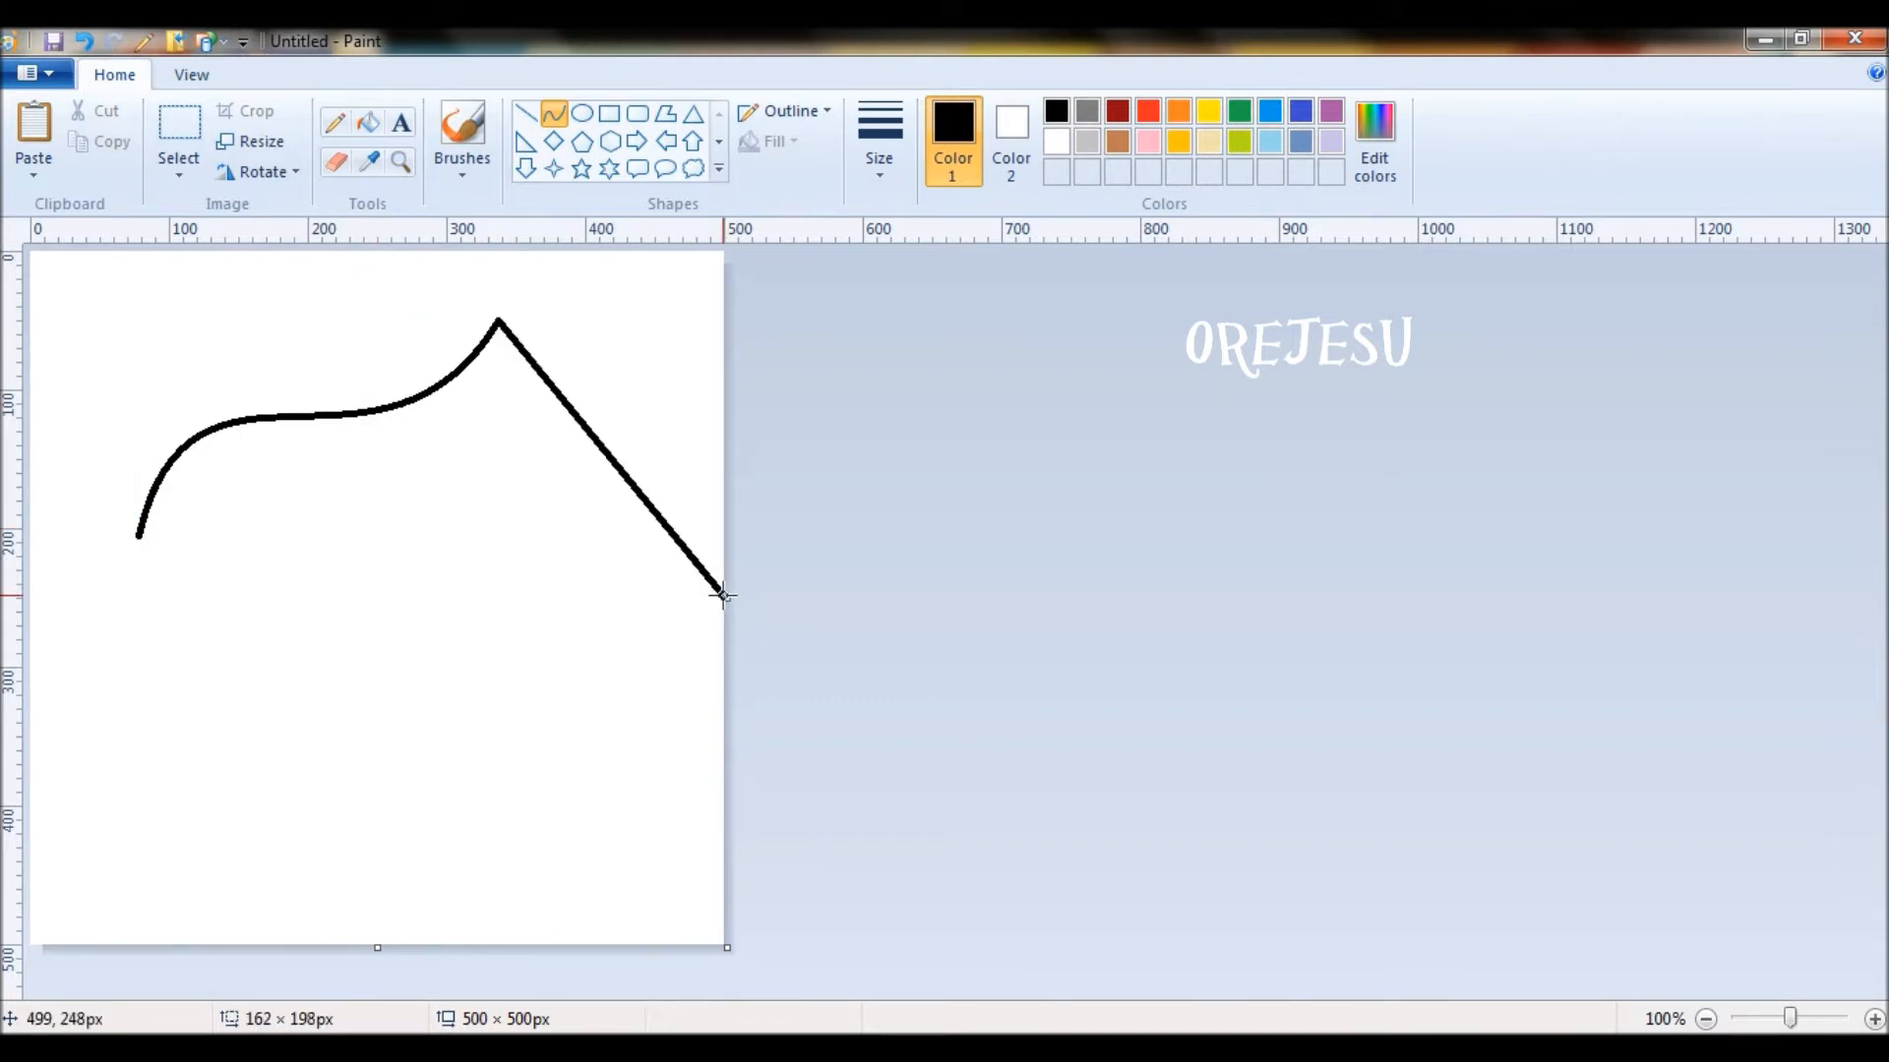
pyautogui.click(304, 540)
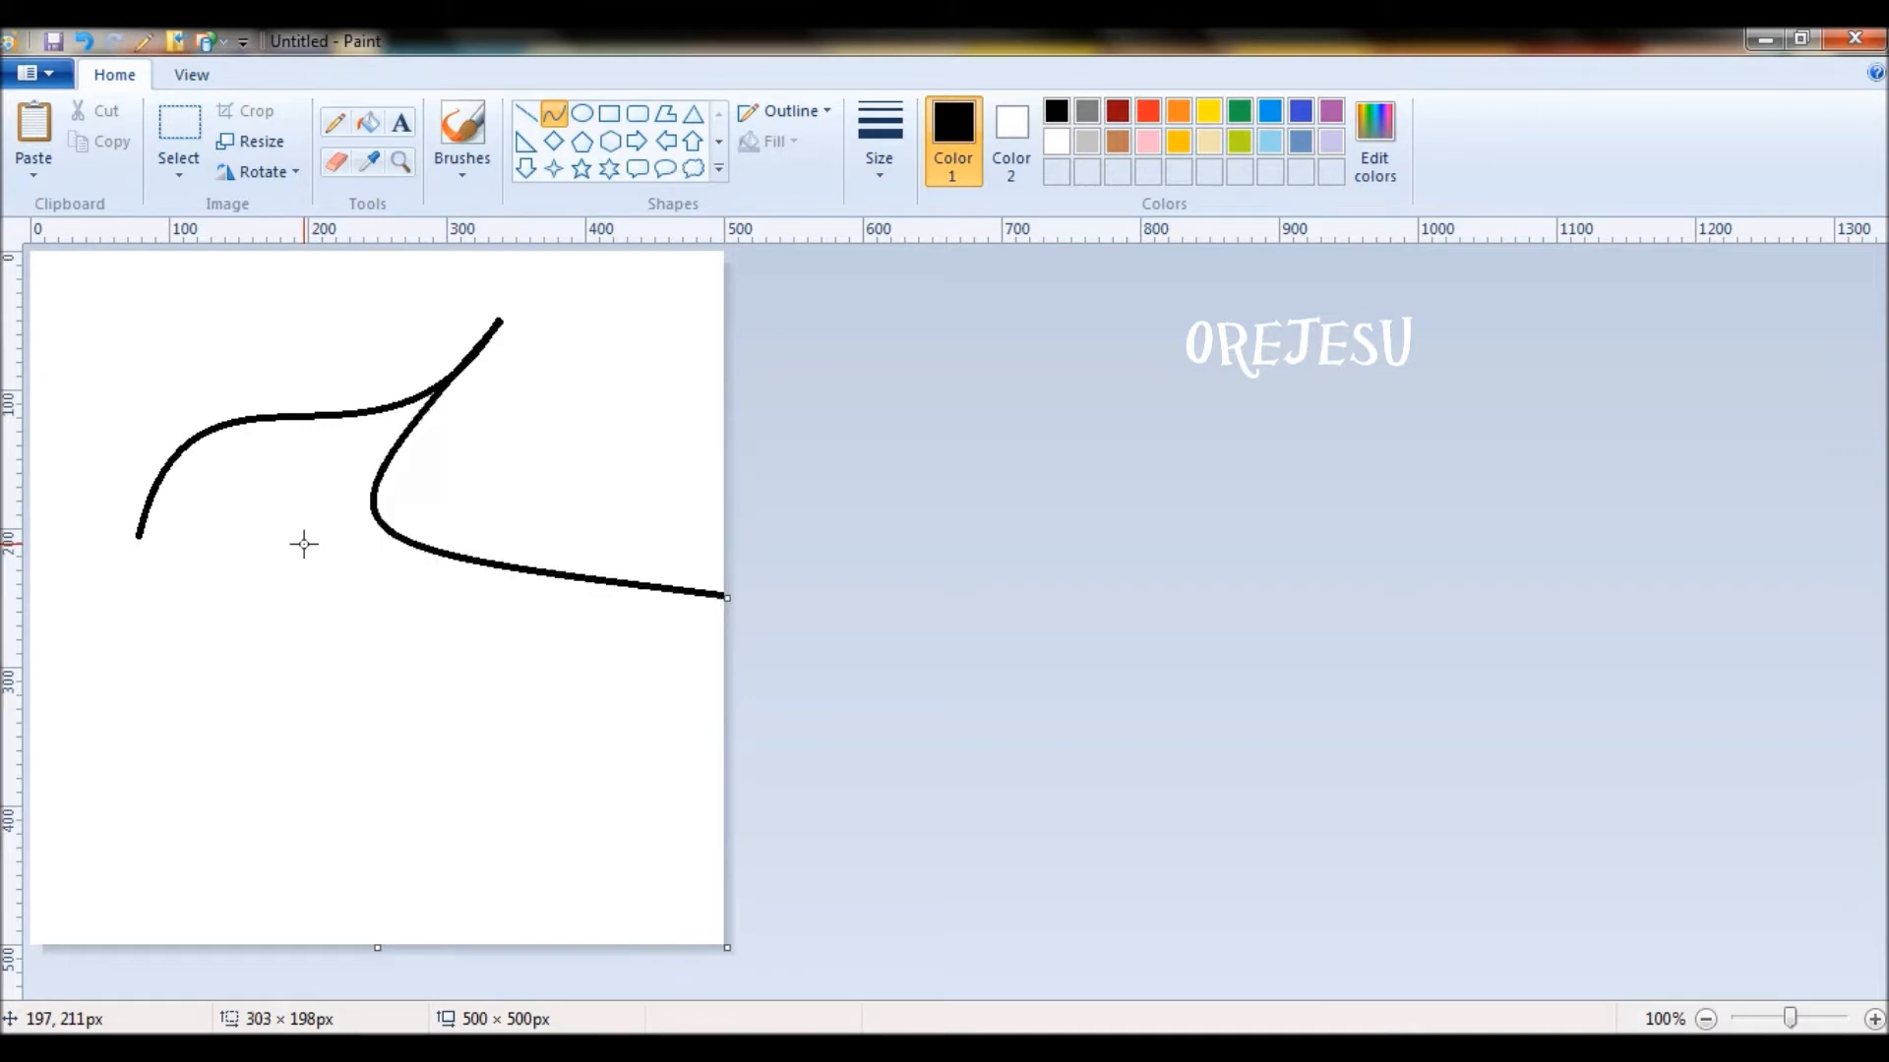
pyautogui.click(544, 663)
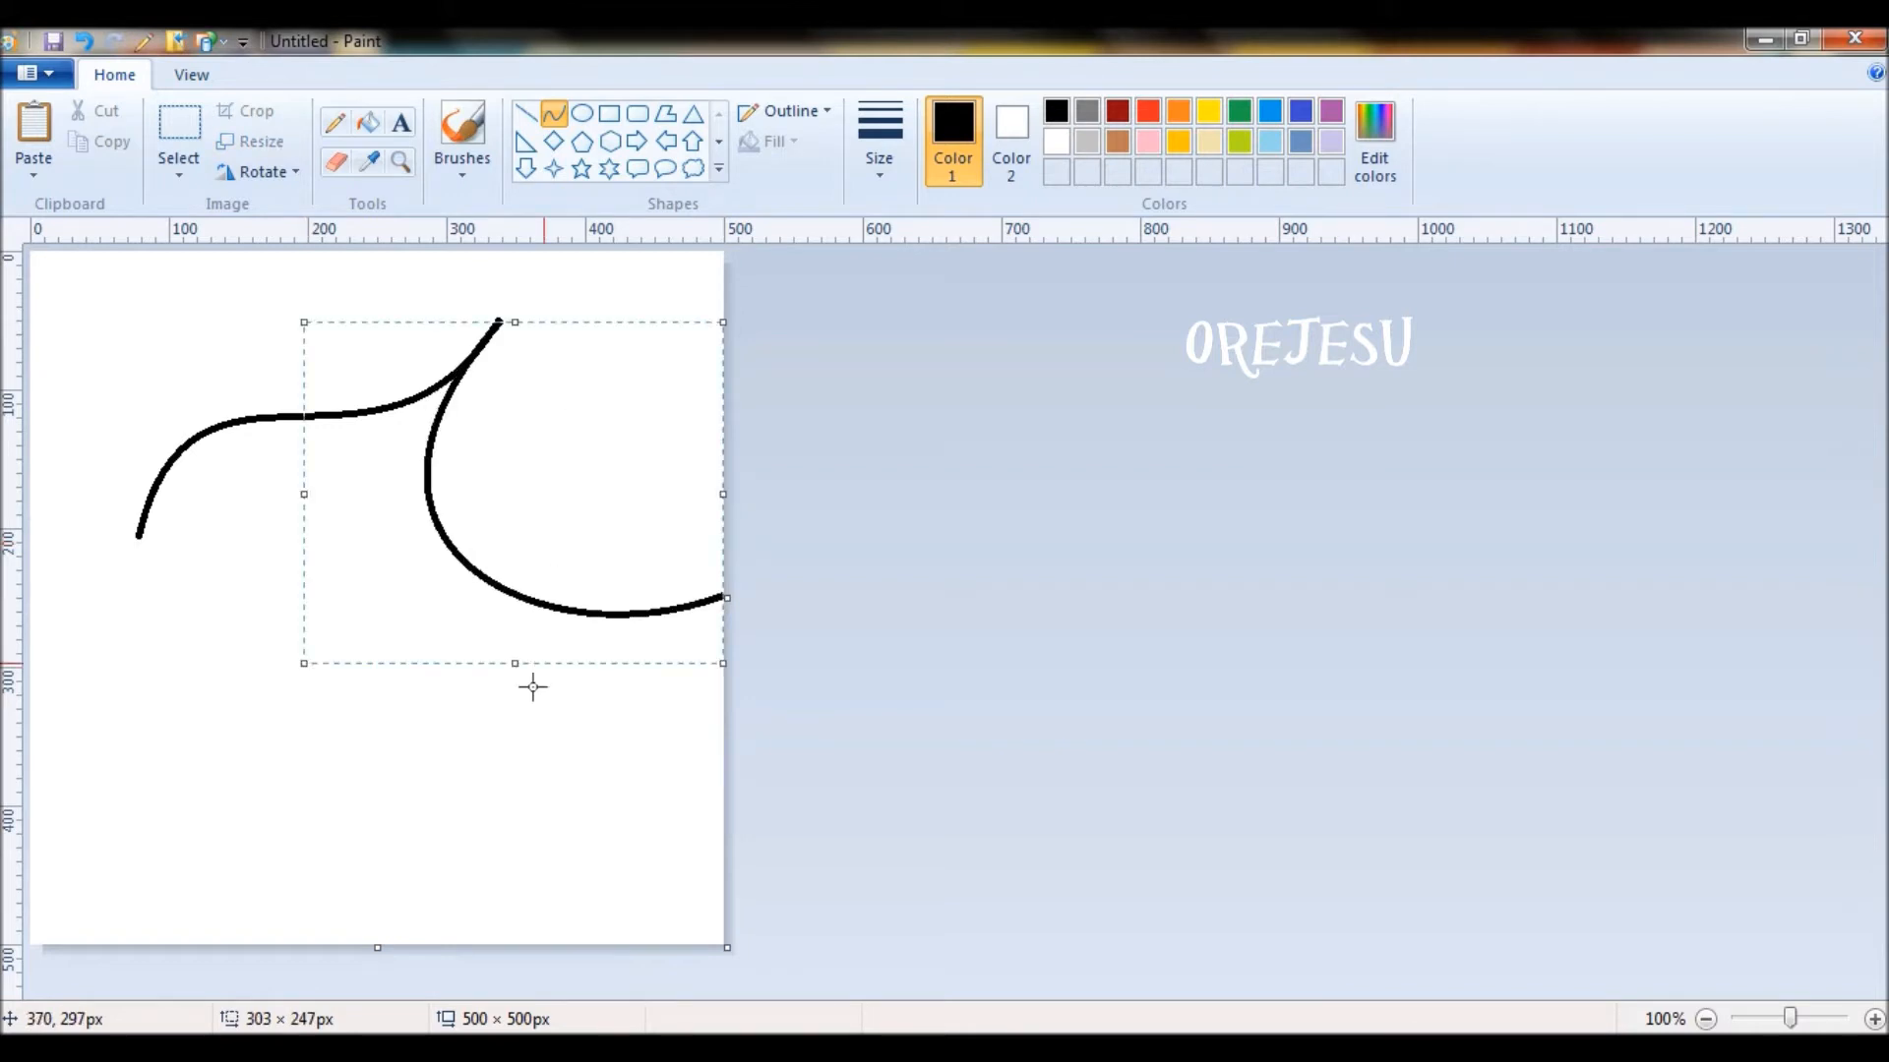
pyautogui.click(143, 754)
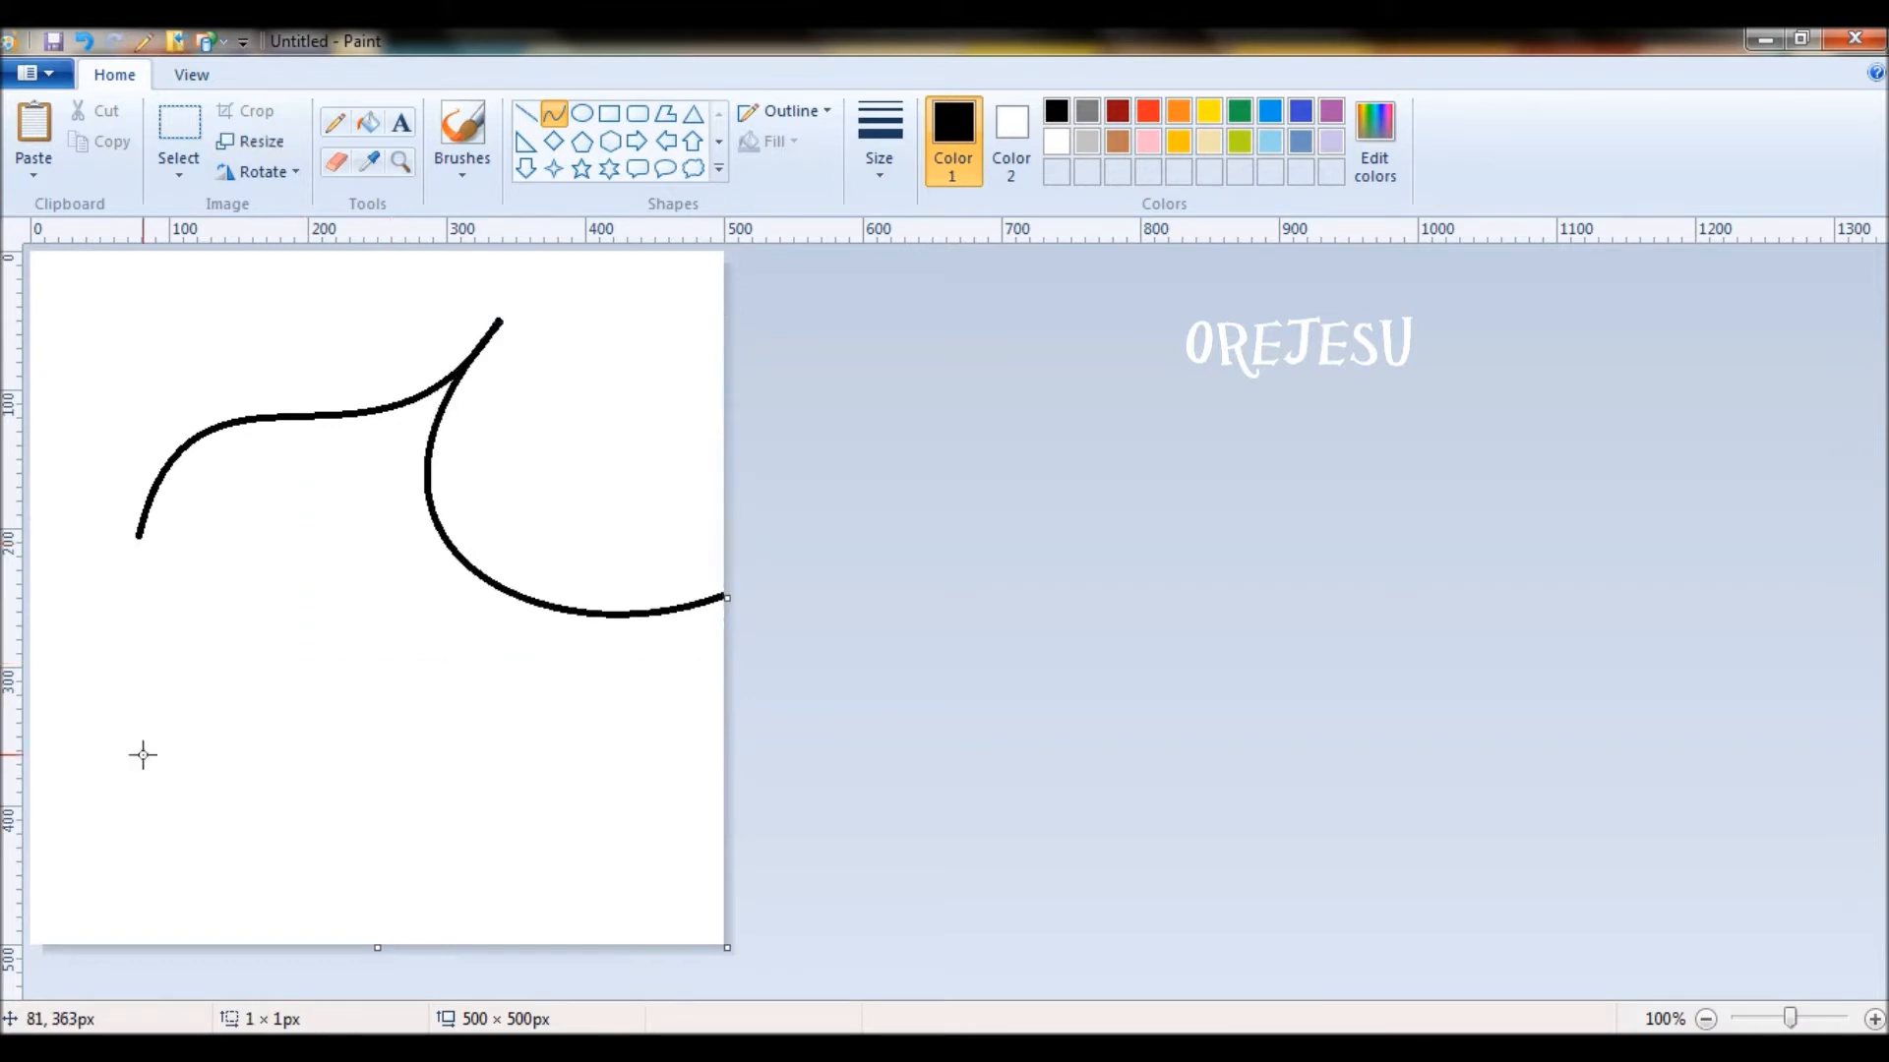
# Draw a third curve from the first curve's lower-left end down about 228 px, bulging towards the middle of the canvas
pyautogui.moveTo(139, 538); pyautogui.dragTo(234, 854)
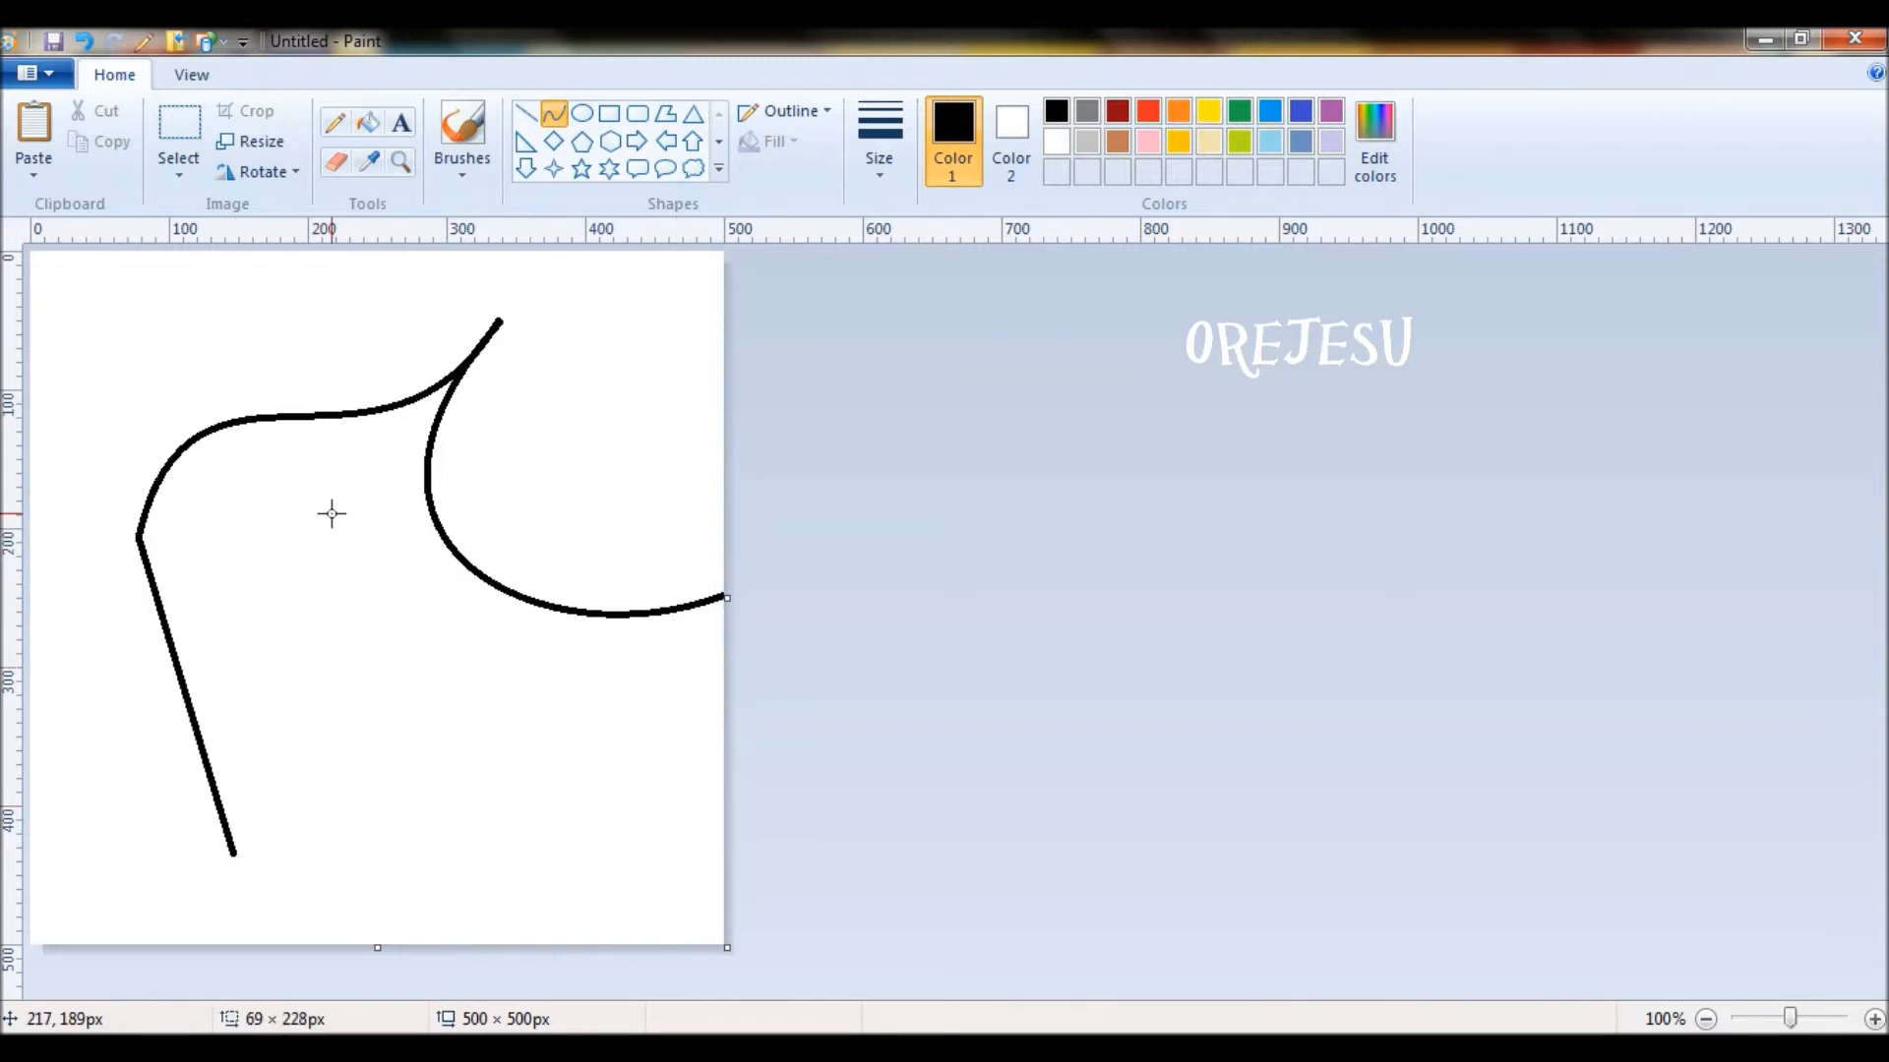
pyautogui.click(332, 512)
pyautogui.click(439, 837)
pyautogui.click(631, 794)
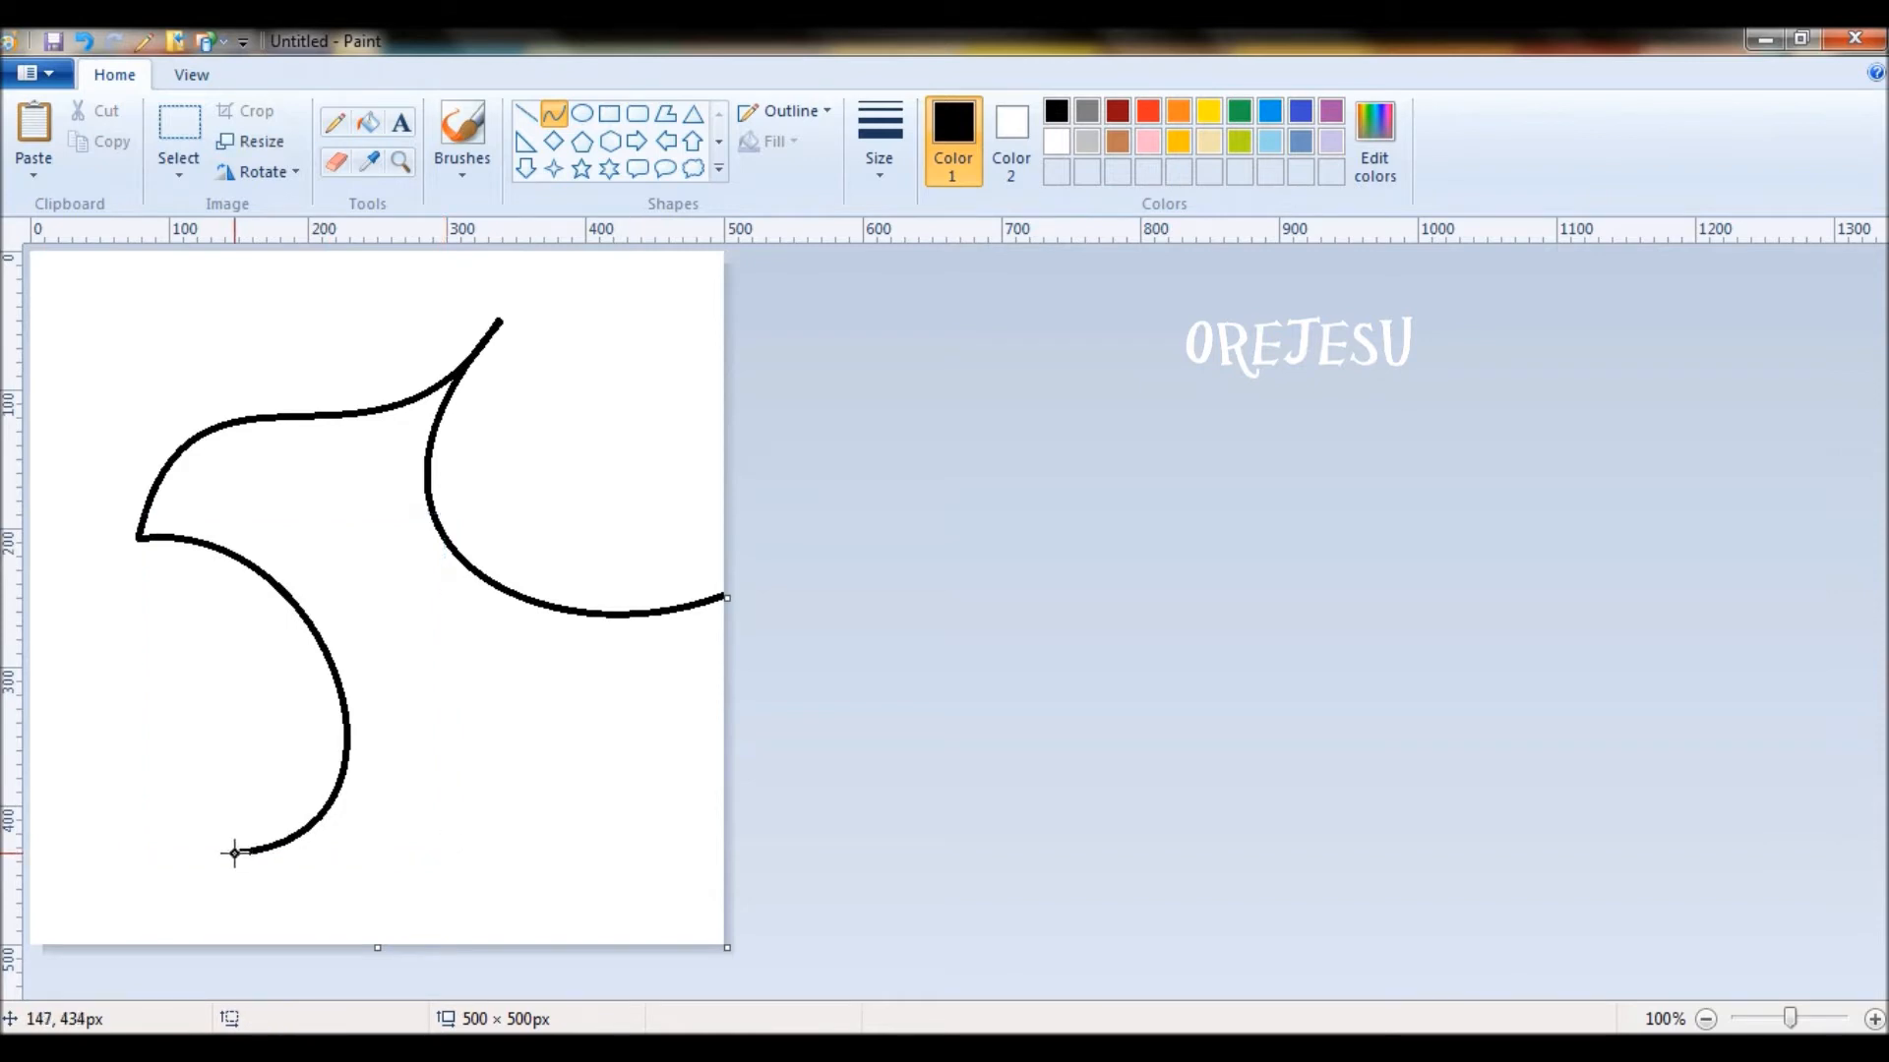
# Draw an S-shaped curve about 352 × 187 px joining the third curve's lower end to the second curve's end at the right edge
pyautogui.moveTo(234, 853); pyautogui.dragTo(725, 597)
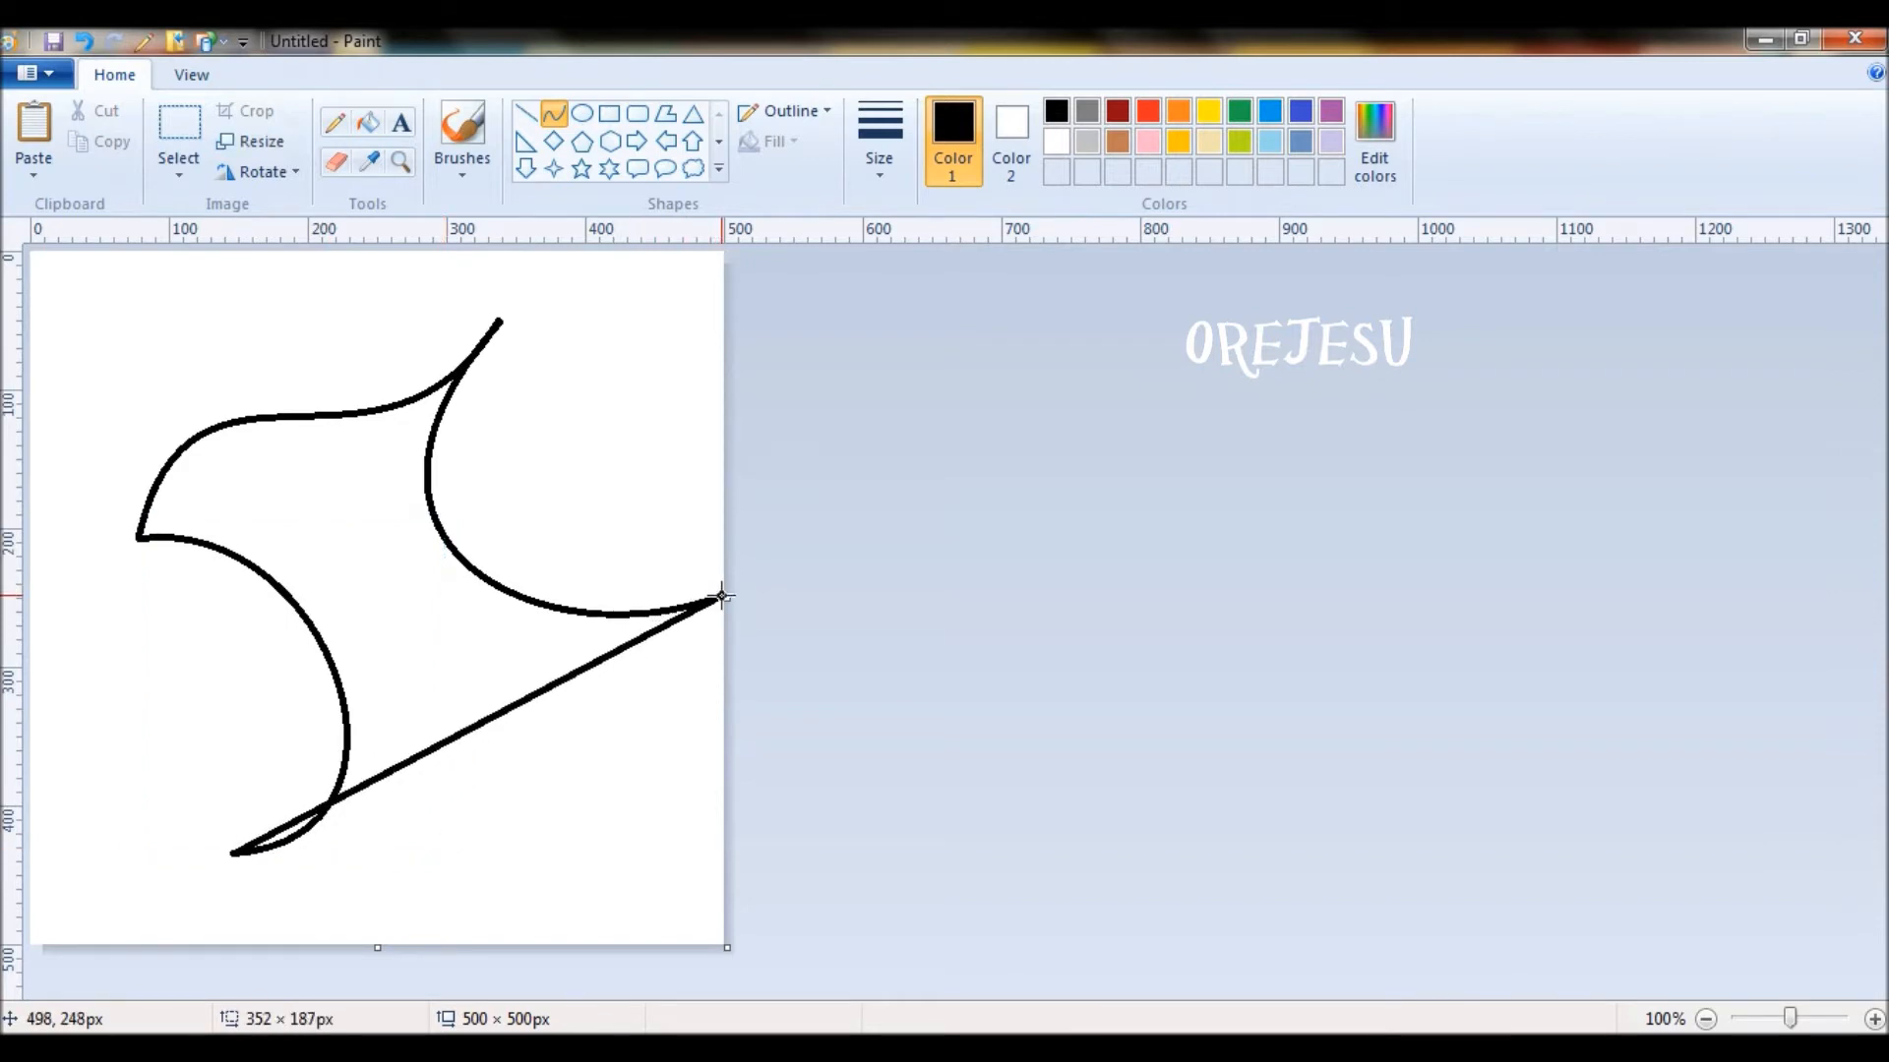
pyautogui.click(719, 938)
pyautogui.moveTo(485, 704); pyautogui.dragTo(463, 687)
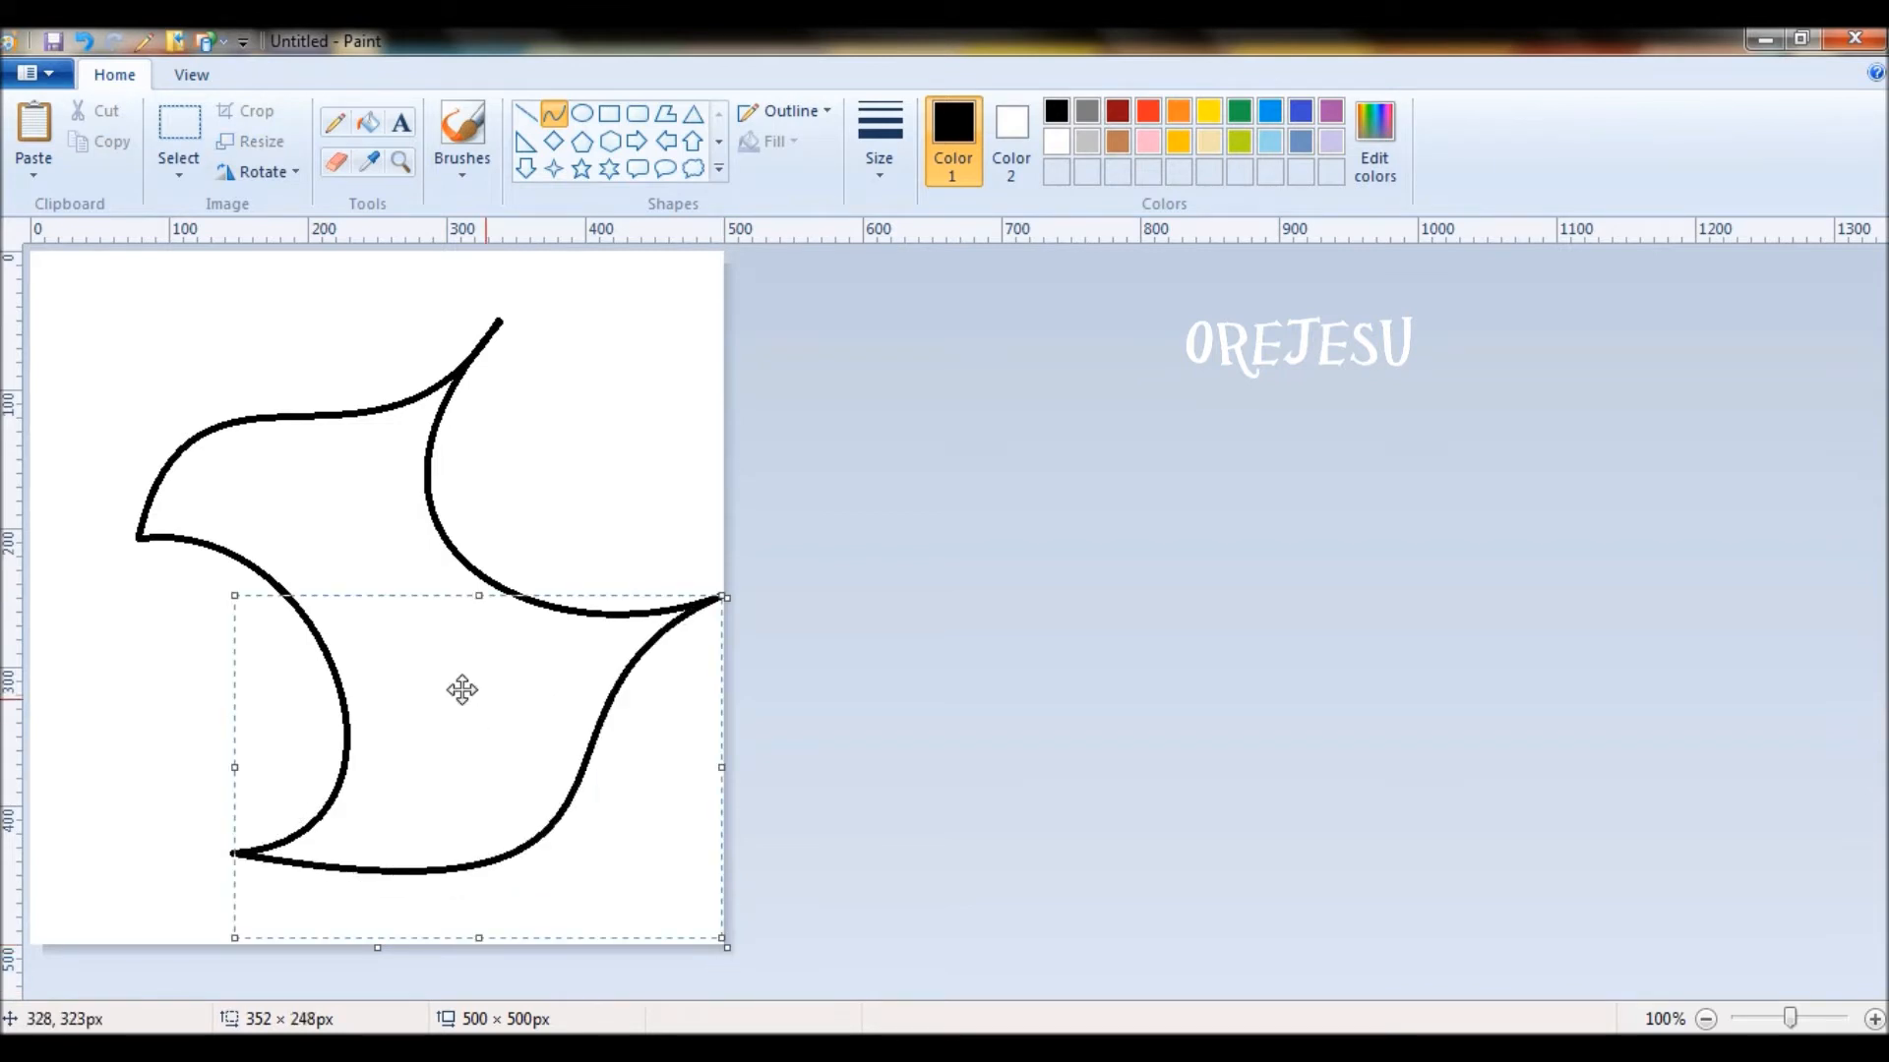
pyautogui.click(612, 408)
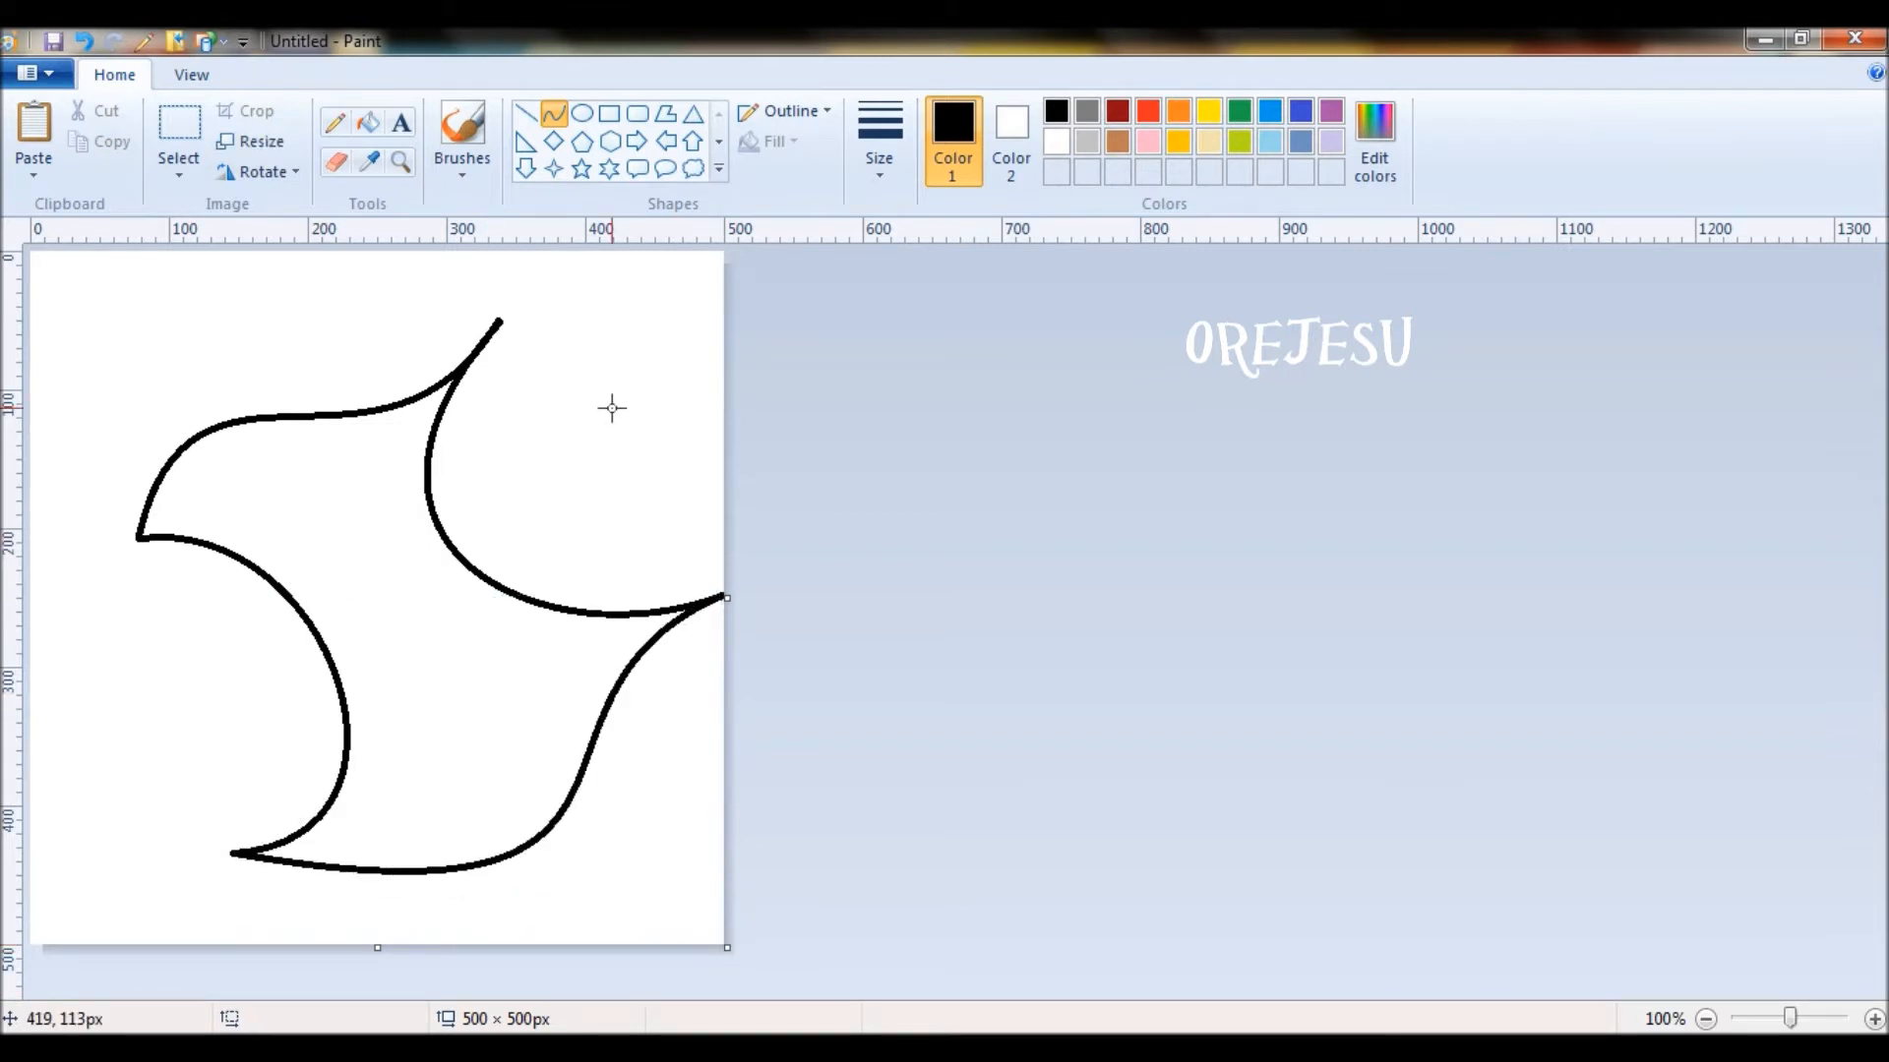
# Draw a circle in the canvas's upper-right corner and adjust its height so it is about 98 × 100 px
pyautogui.click(581, 115)
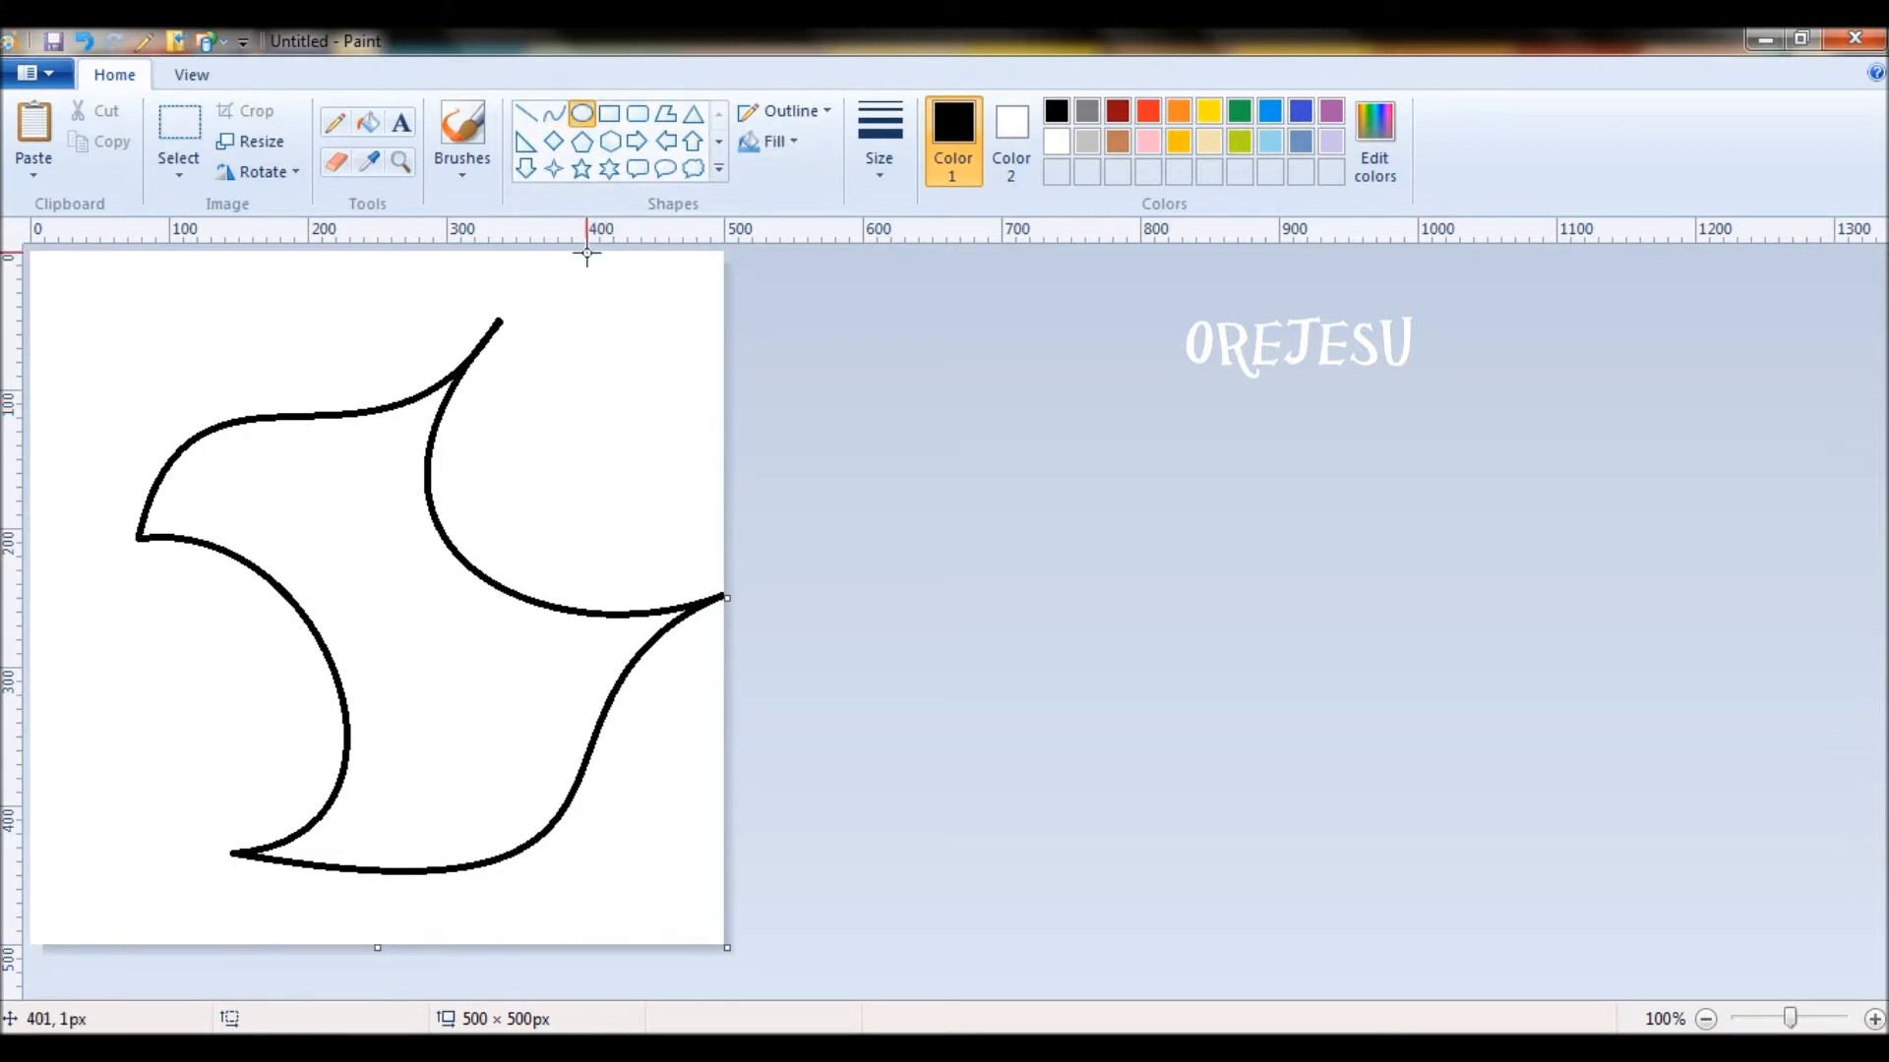
pyautogui.moveTo(585, 254); pyautogui.dragTo(720, 400)
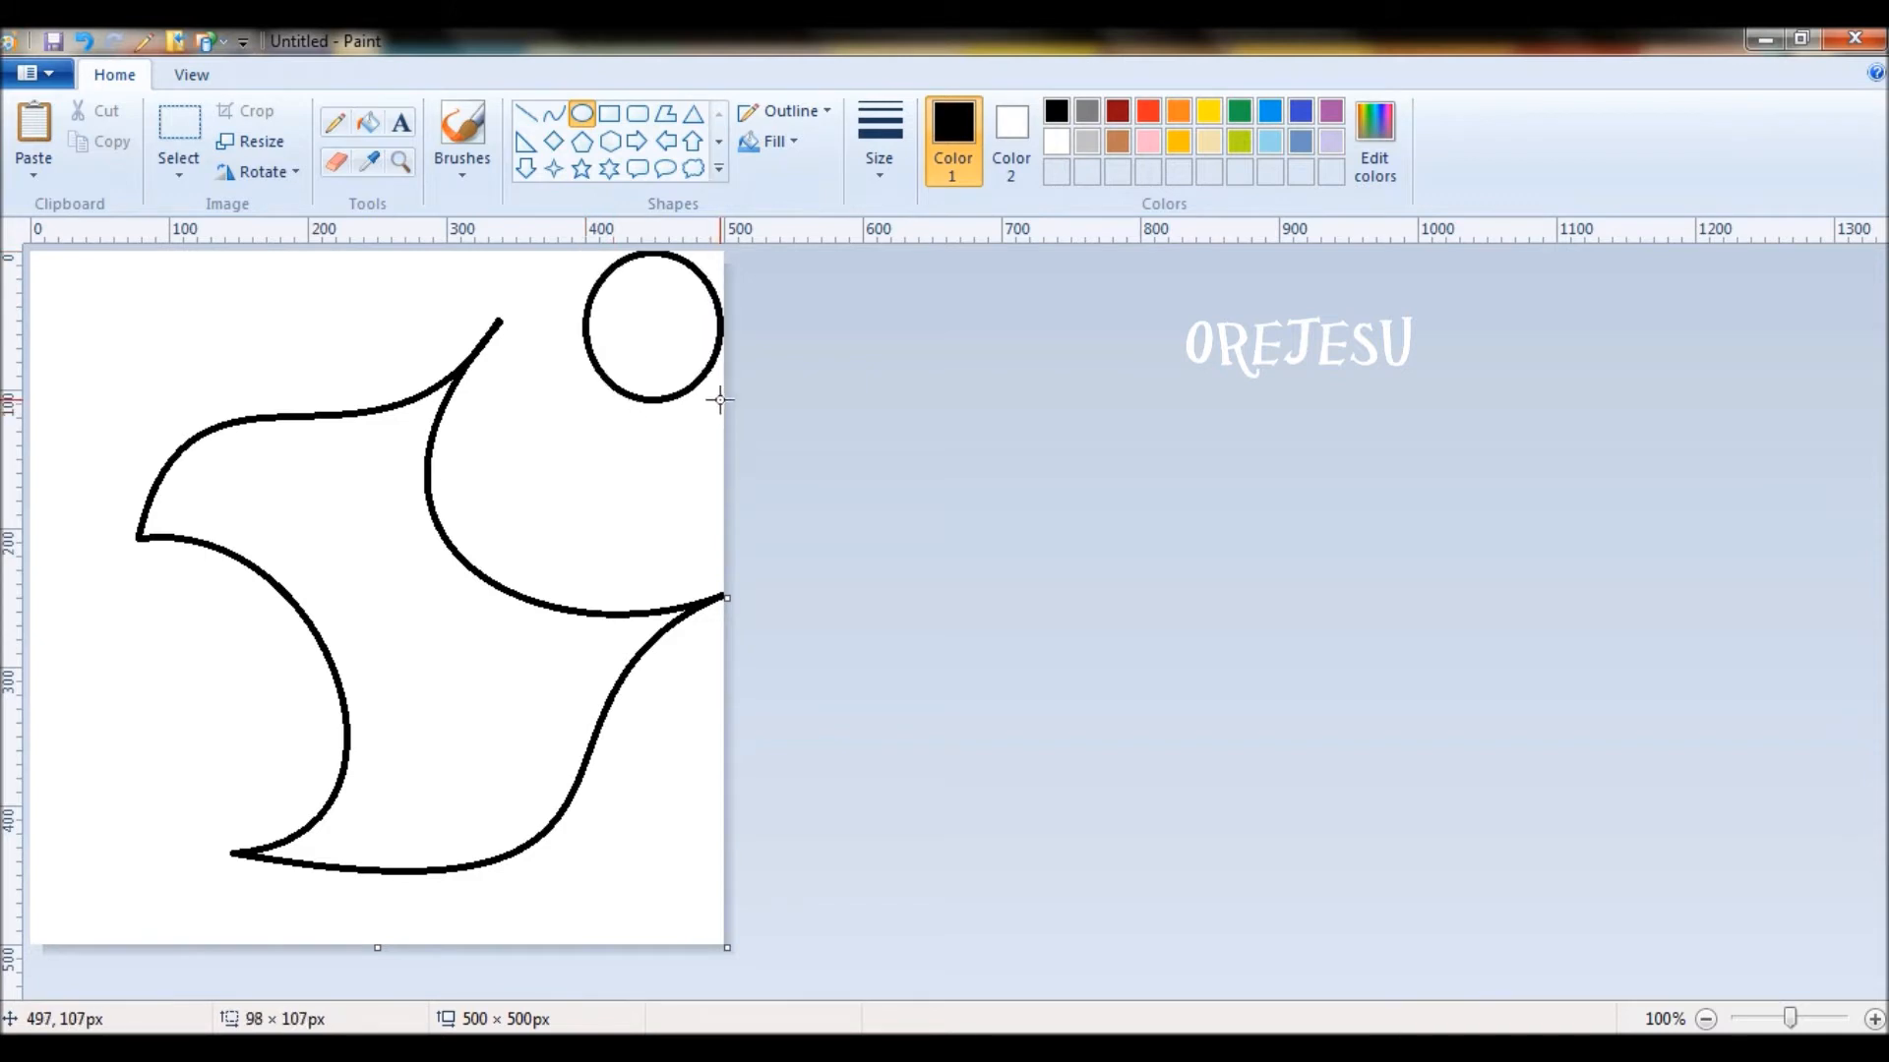
pyautogui.moveTo(585, 330); pyautogui.dragTo(585, 330)
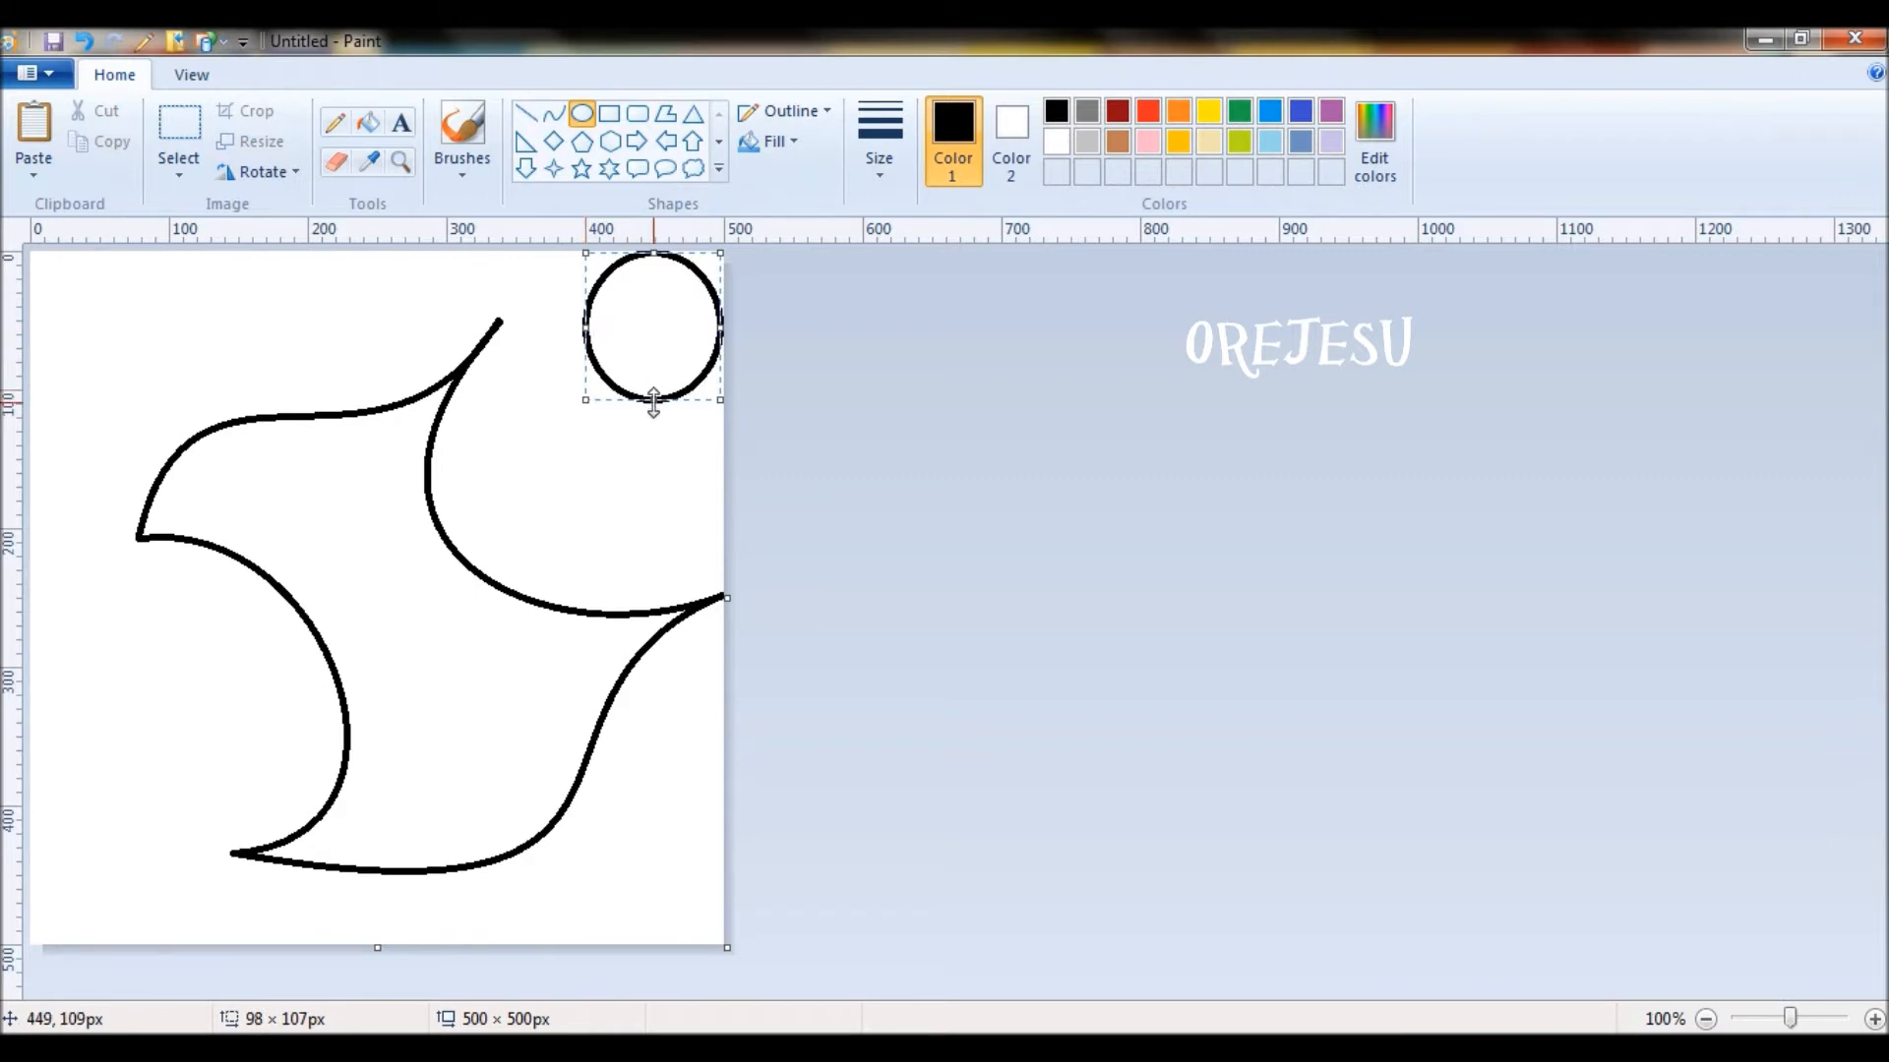
pyautogui.moveTo(653, 402); pyautogui.dragTo(653, 390)
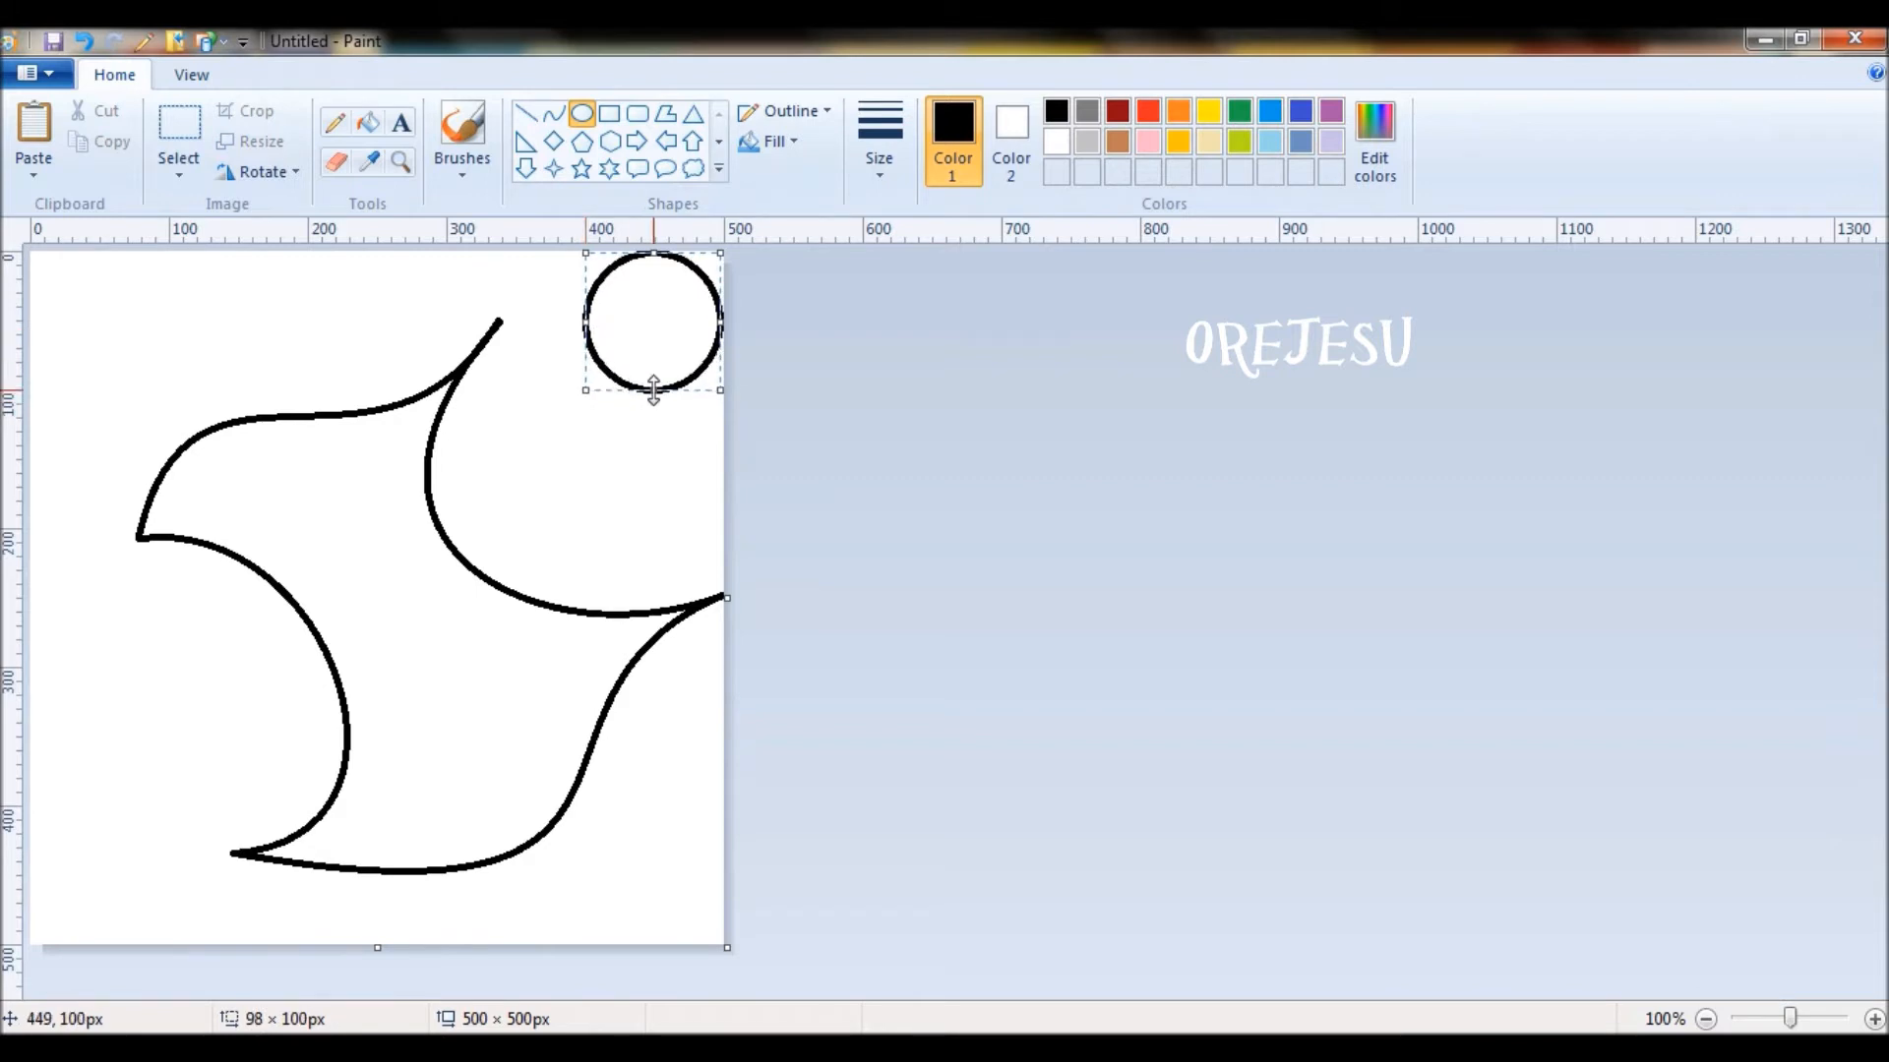
# Move the upper-right circle straight up until only its lower half remains on the canvas
pyautogui.click(1874, 1020)
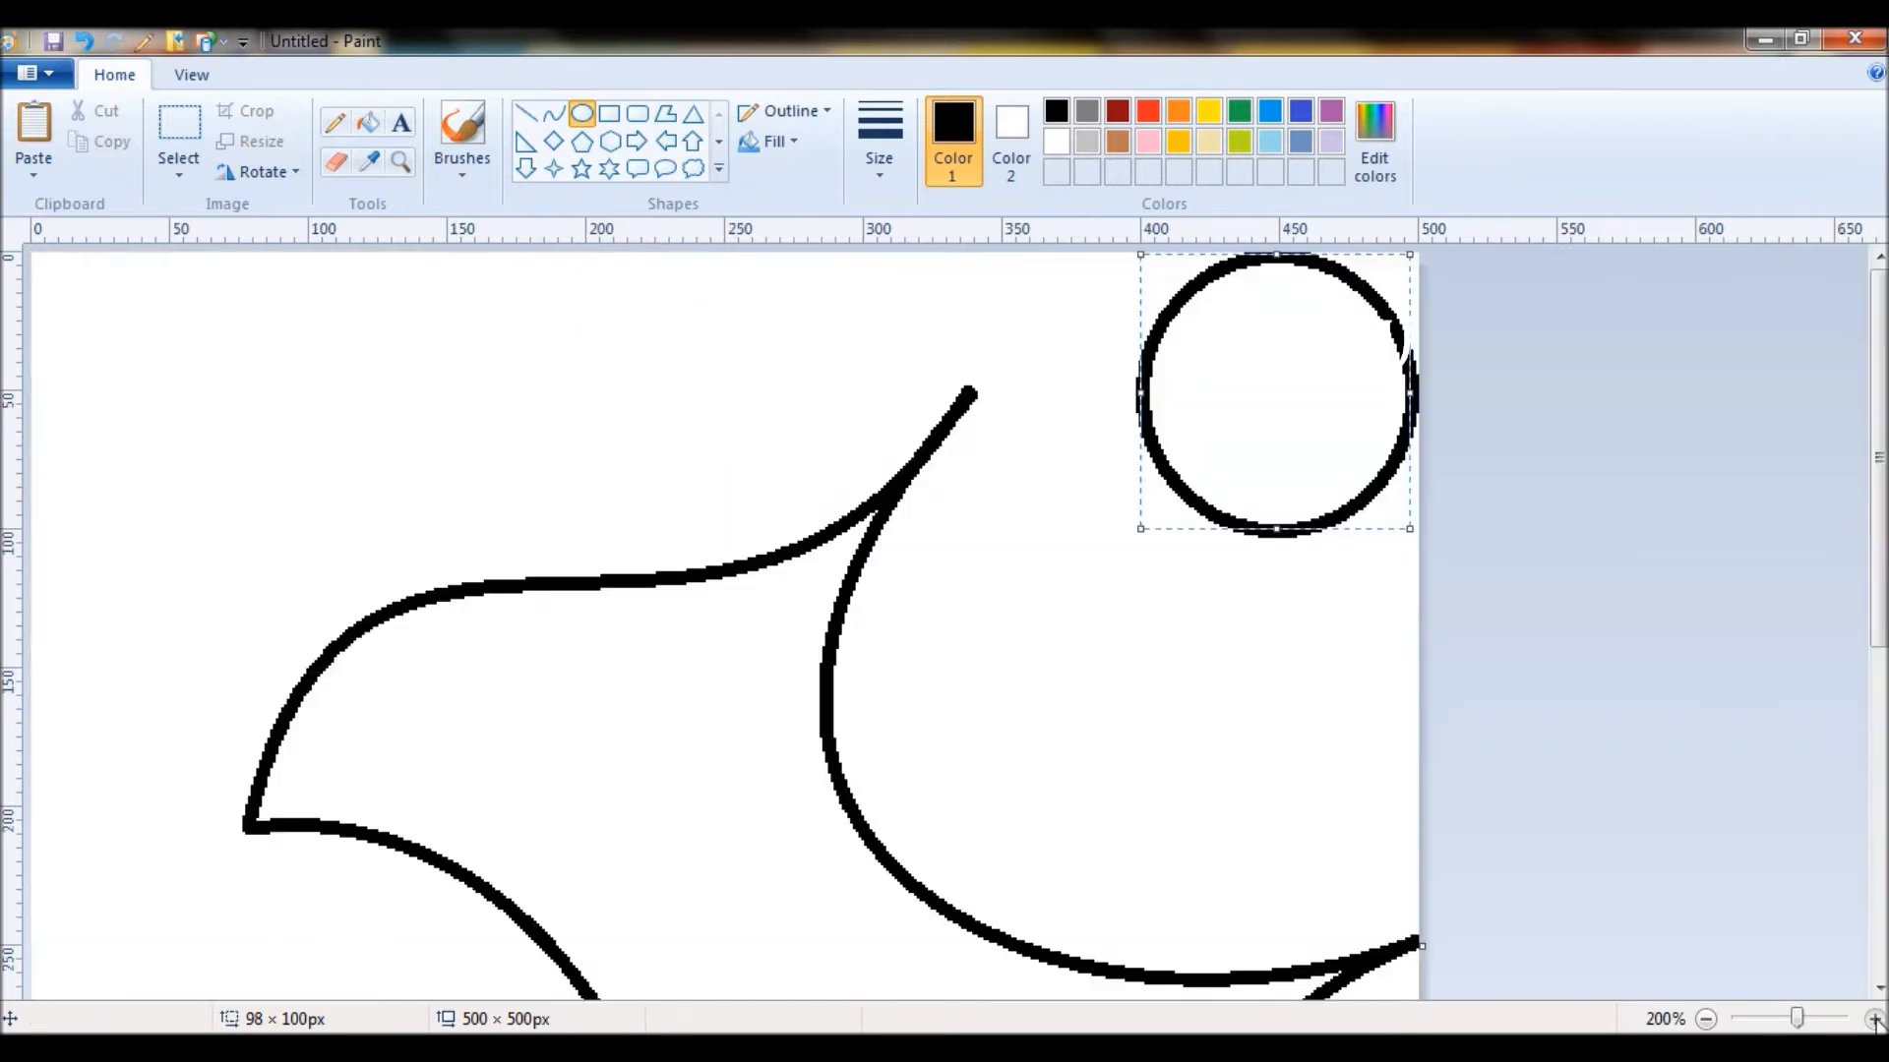
pyautogui.click(1873, 1020)
pyautogui.moveTo(1490, 988); pyautogui.dragTo(1709, 988)
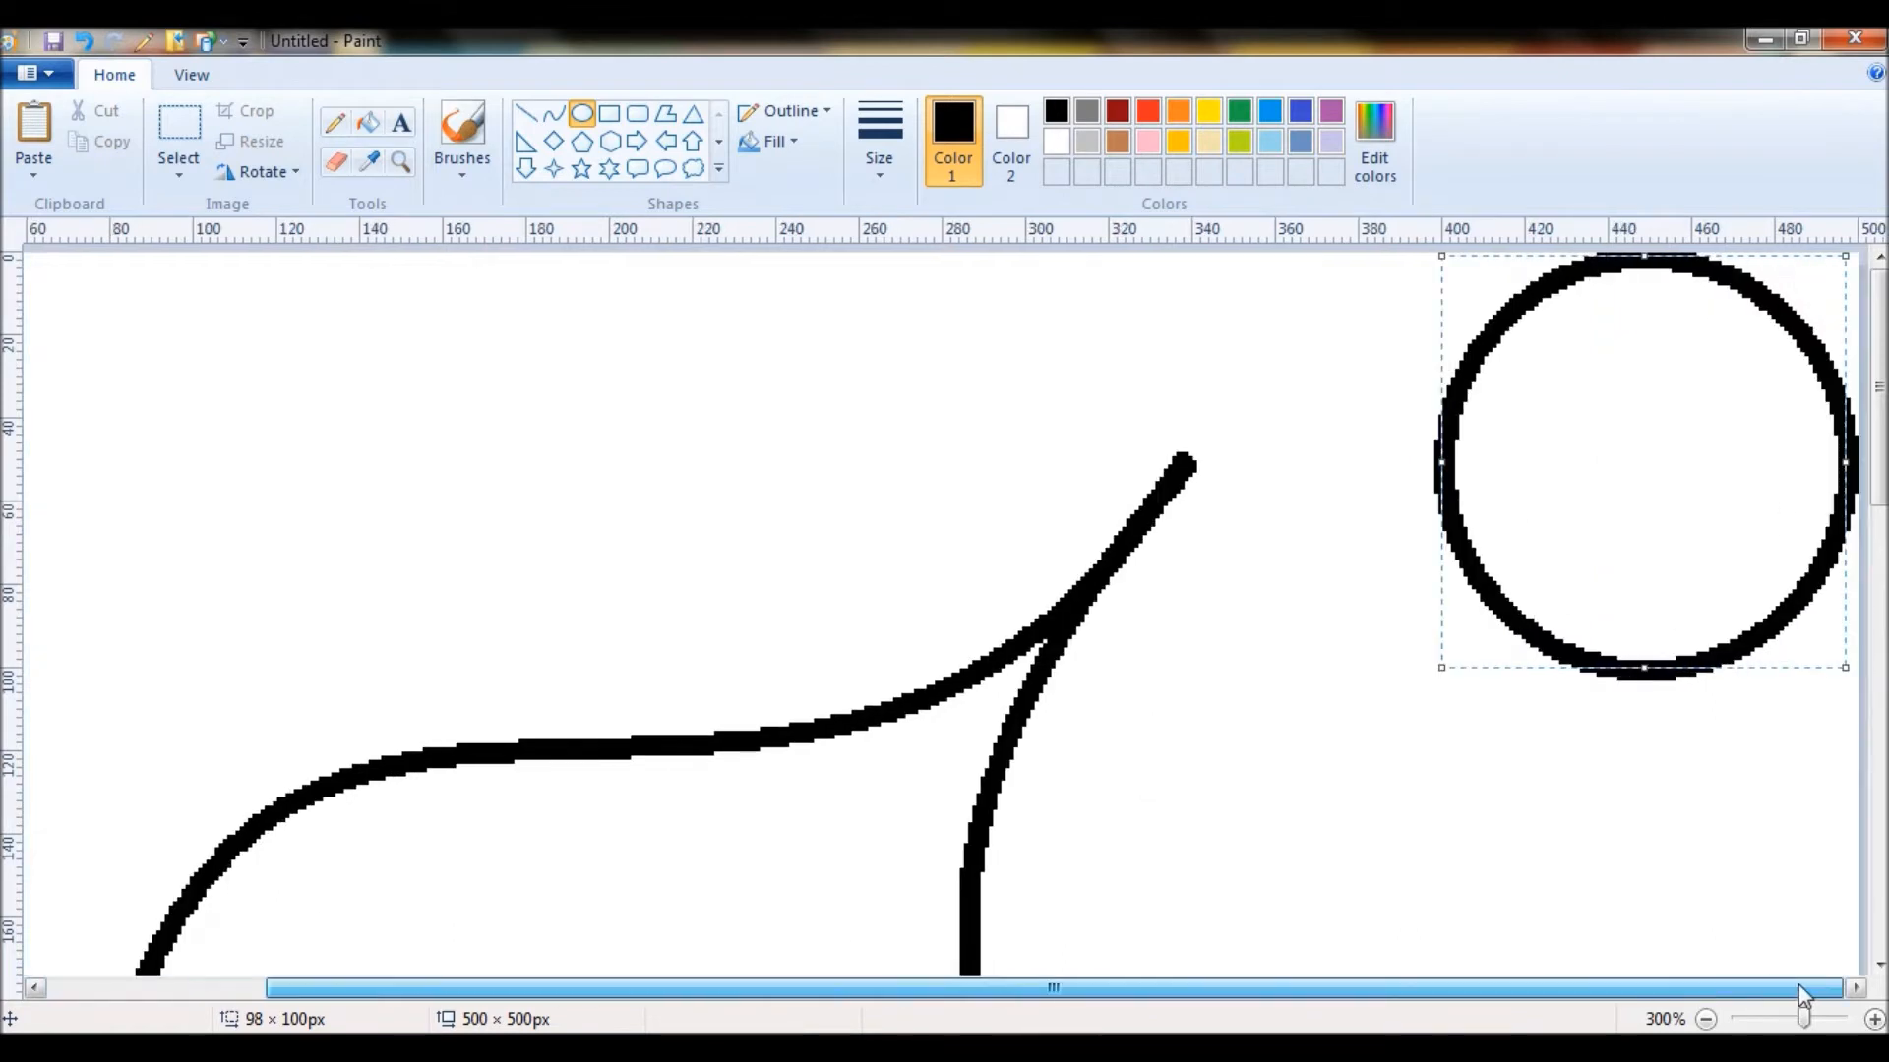
pyautogui.click(1706, 1020)
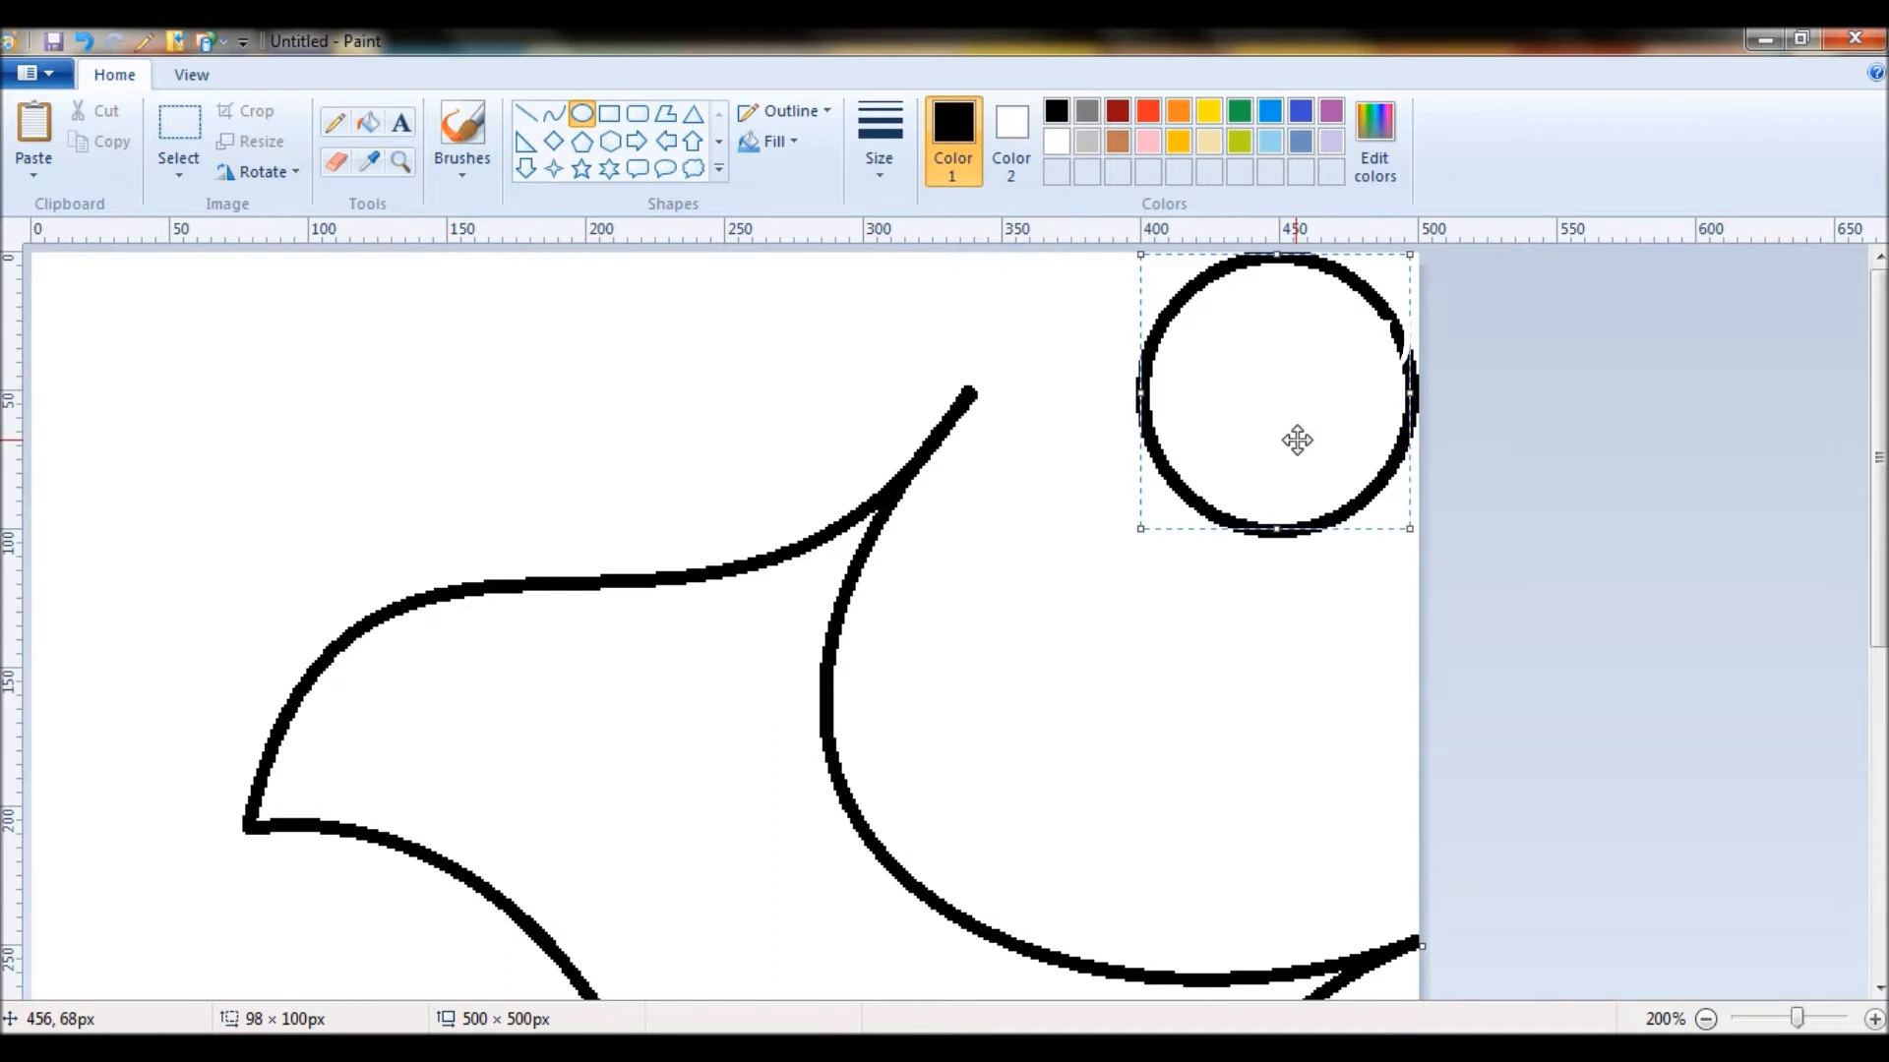
pyautogui.moveTo(1293, 436); pyautogui.dragTo(1297, 300)
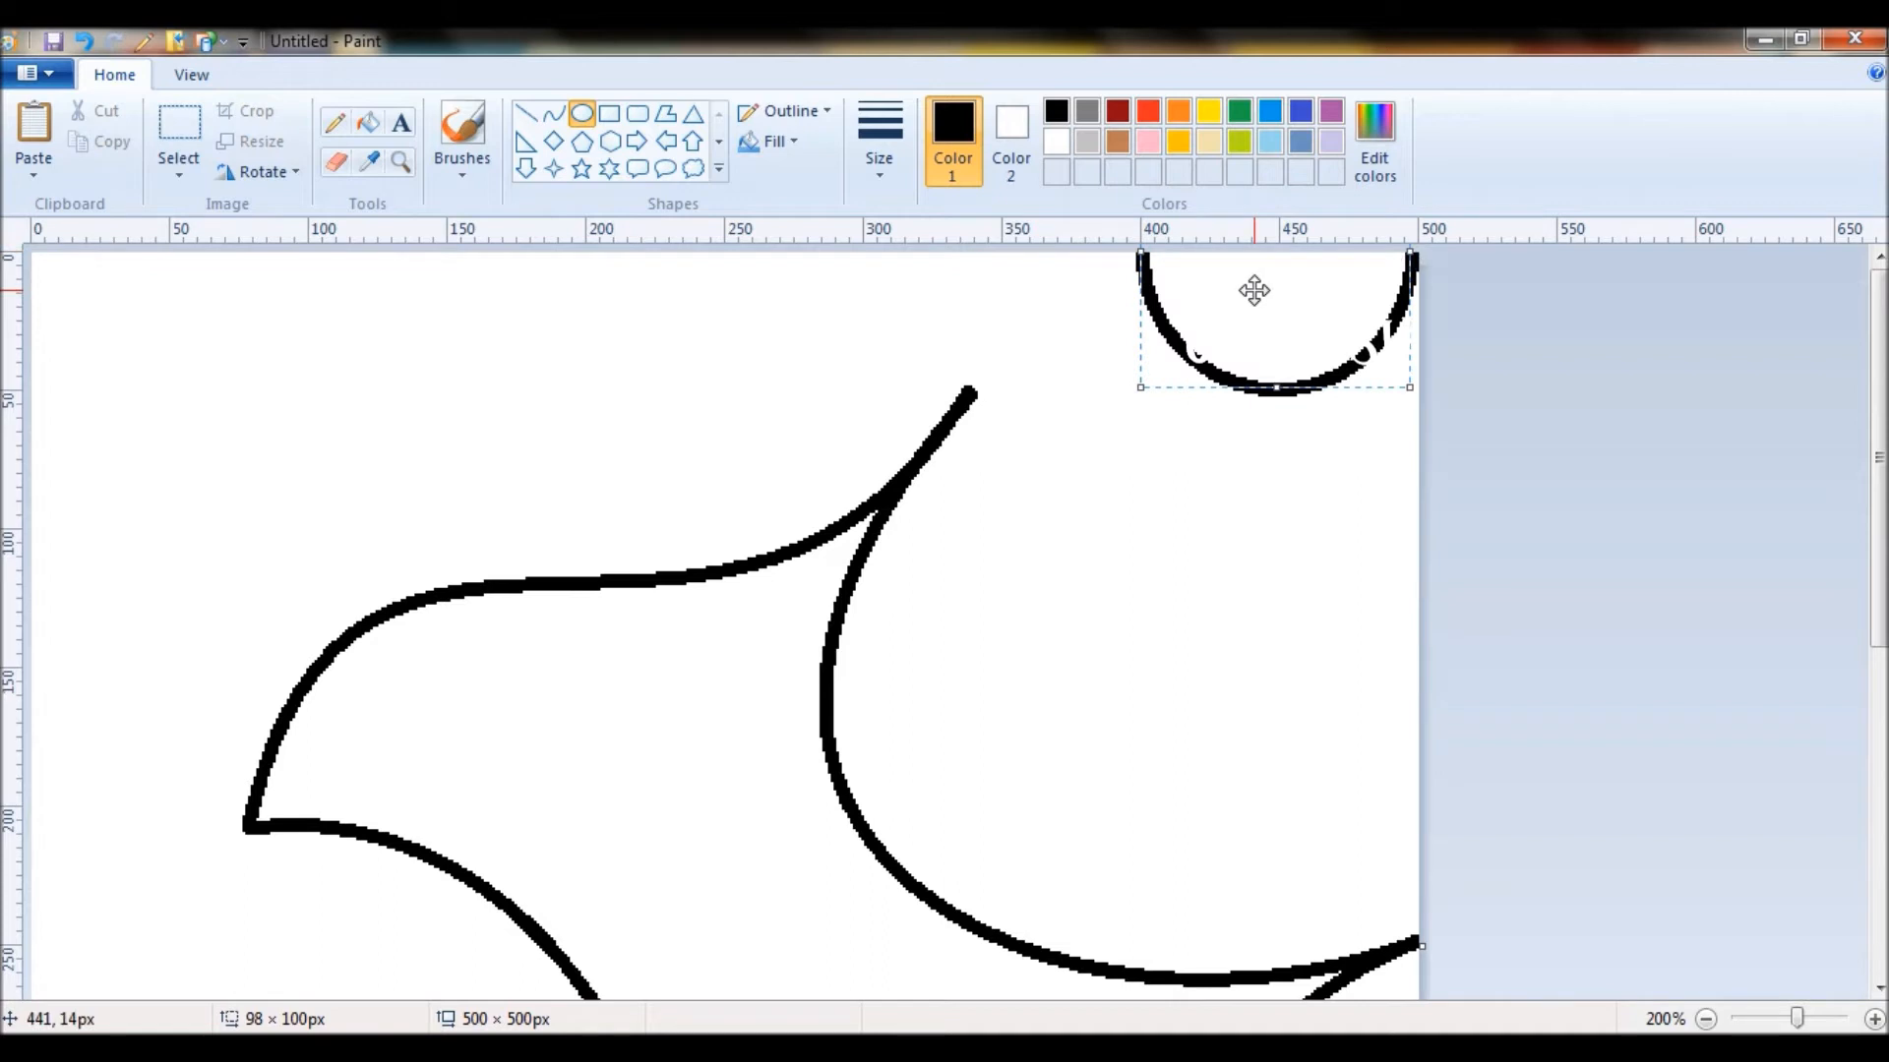
pyautogui.click(1241, 542)
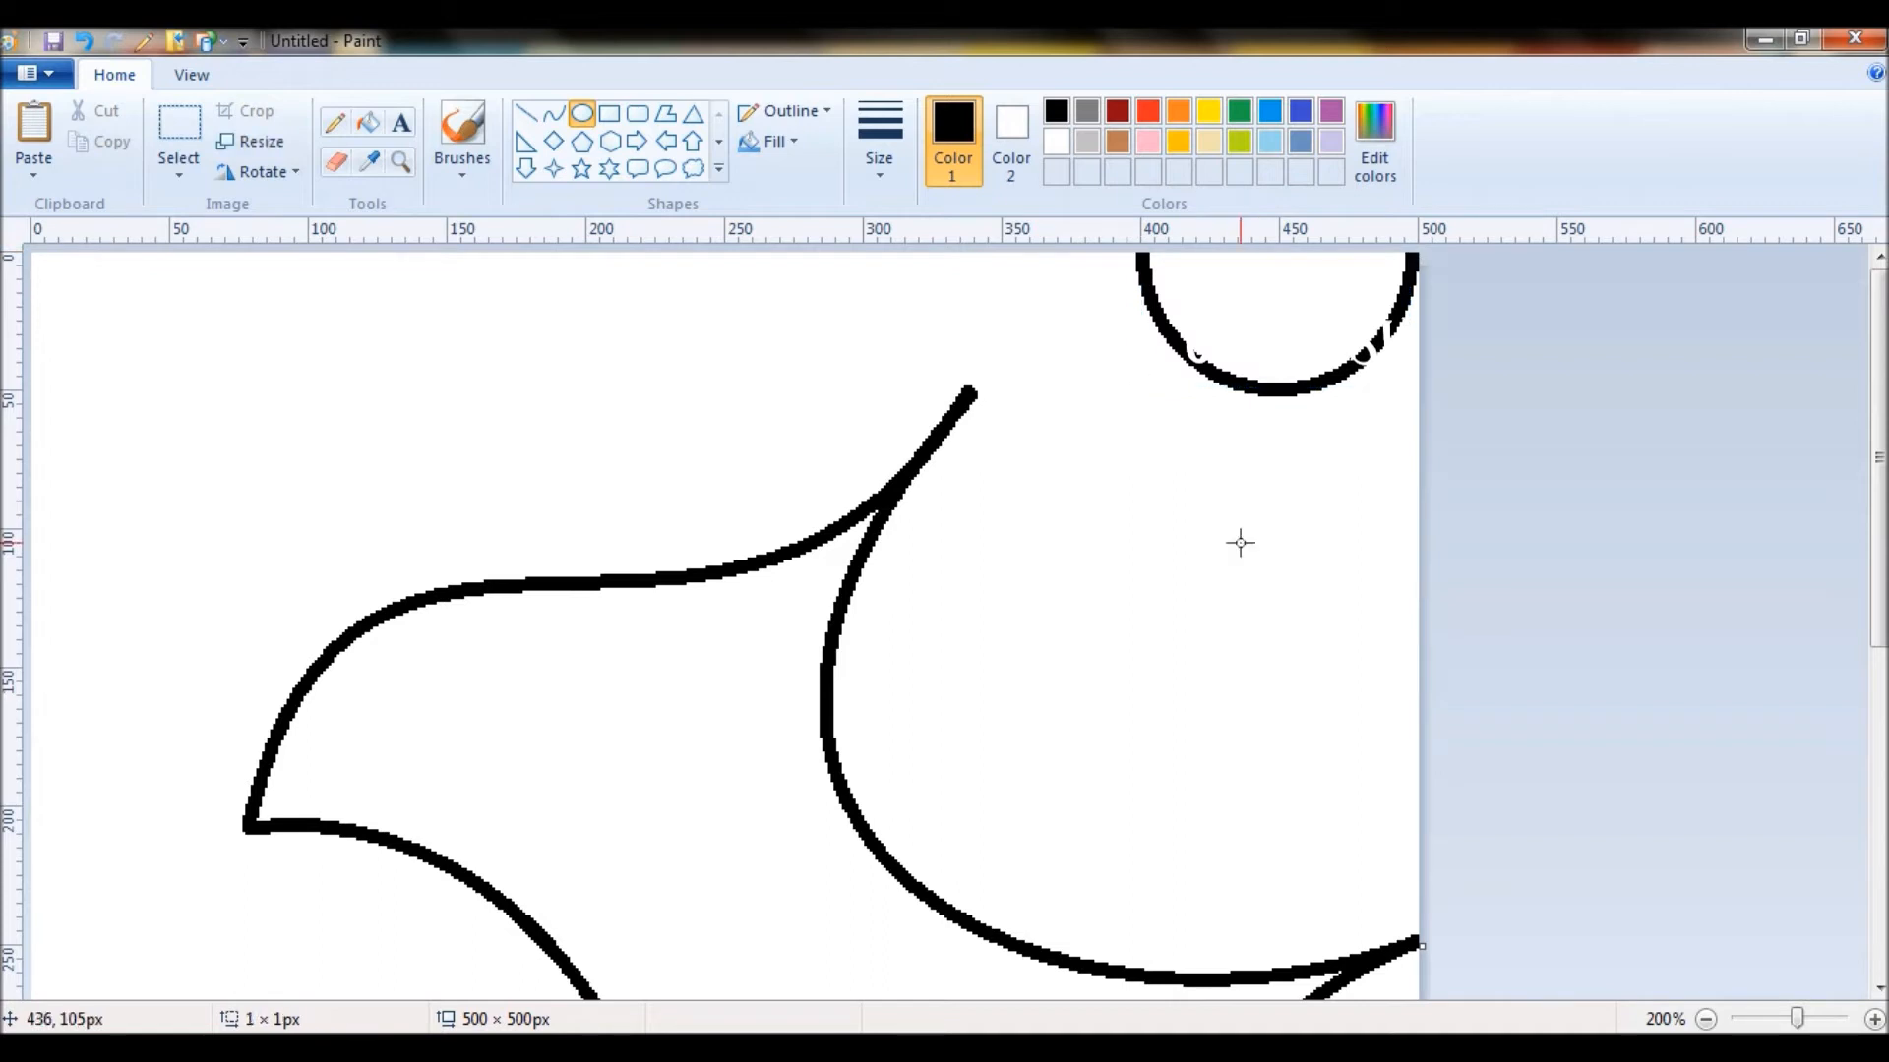
# Draw an ellipse in the canvas's lower-left corner and resize it to a 99 × 99 px circle touching the left and bottom edges
pyautogui.click(1707, 1020)
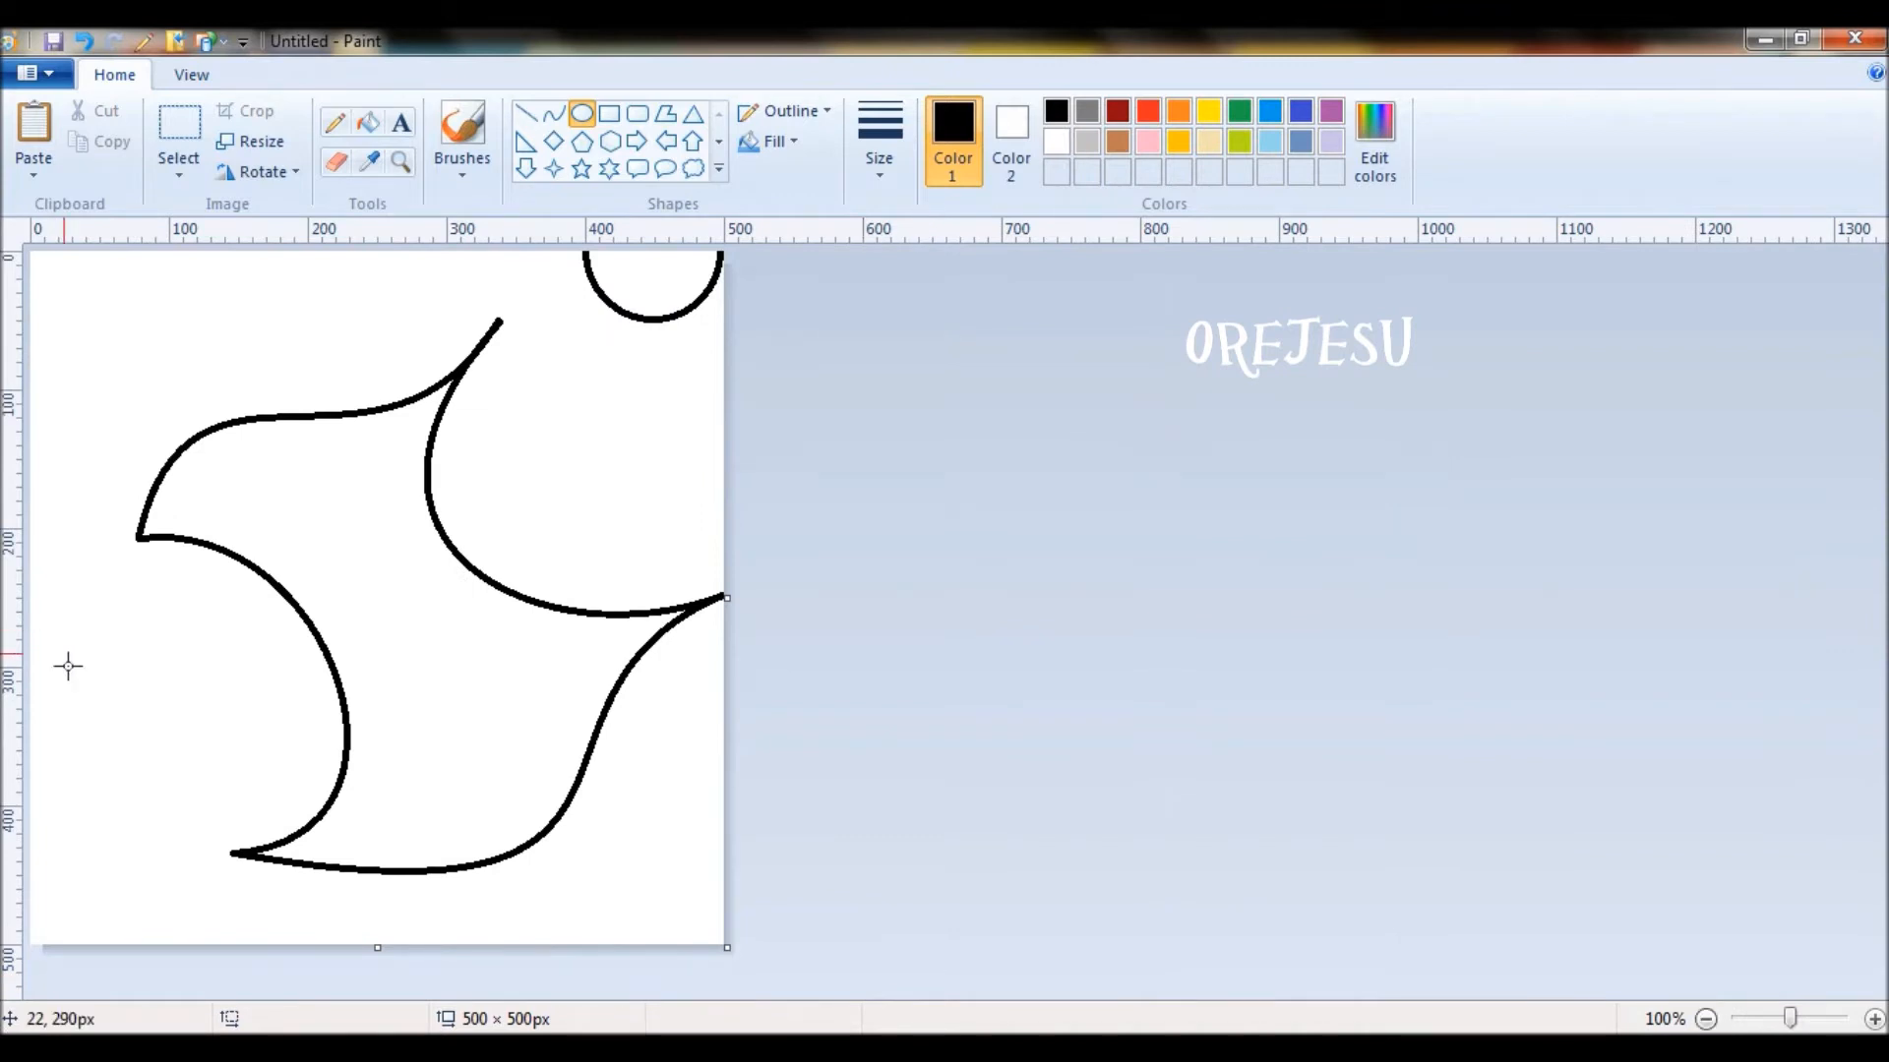
pyautogui.moveTo(34, 664); pyautogui.dragTo(215, 890)
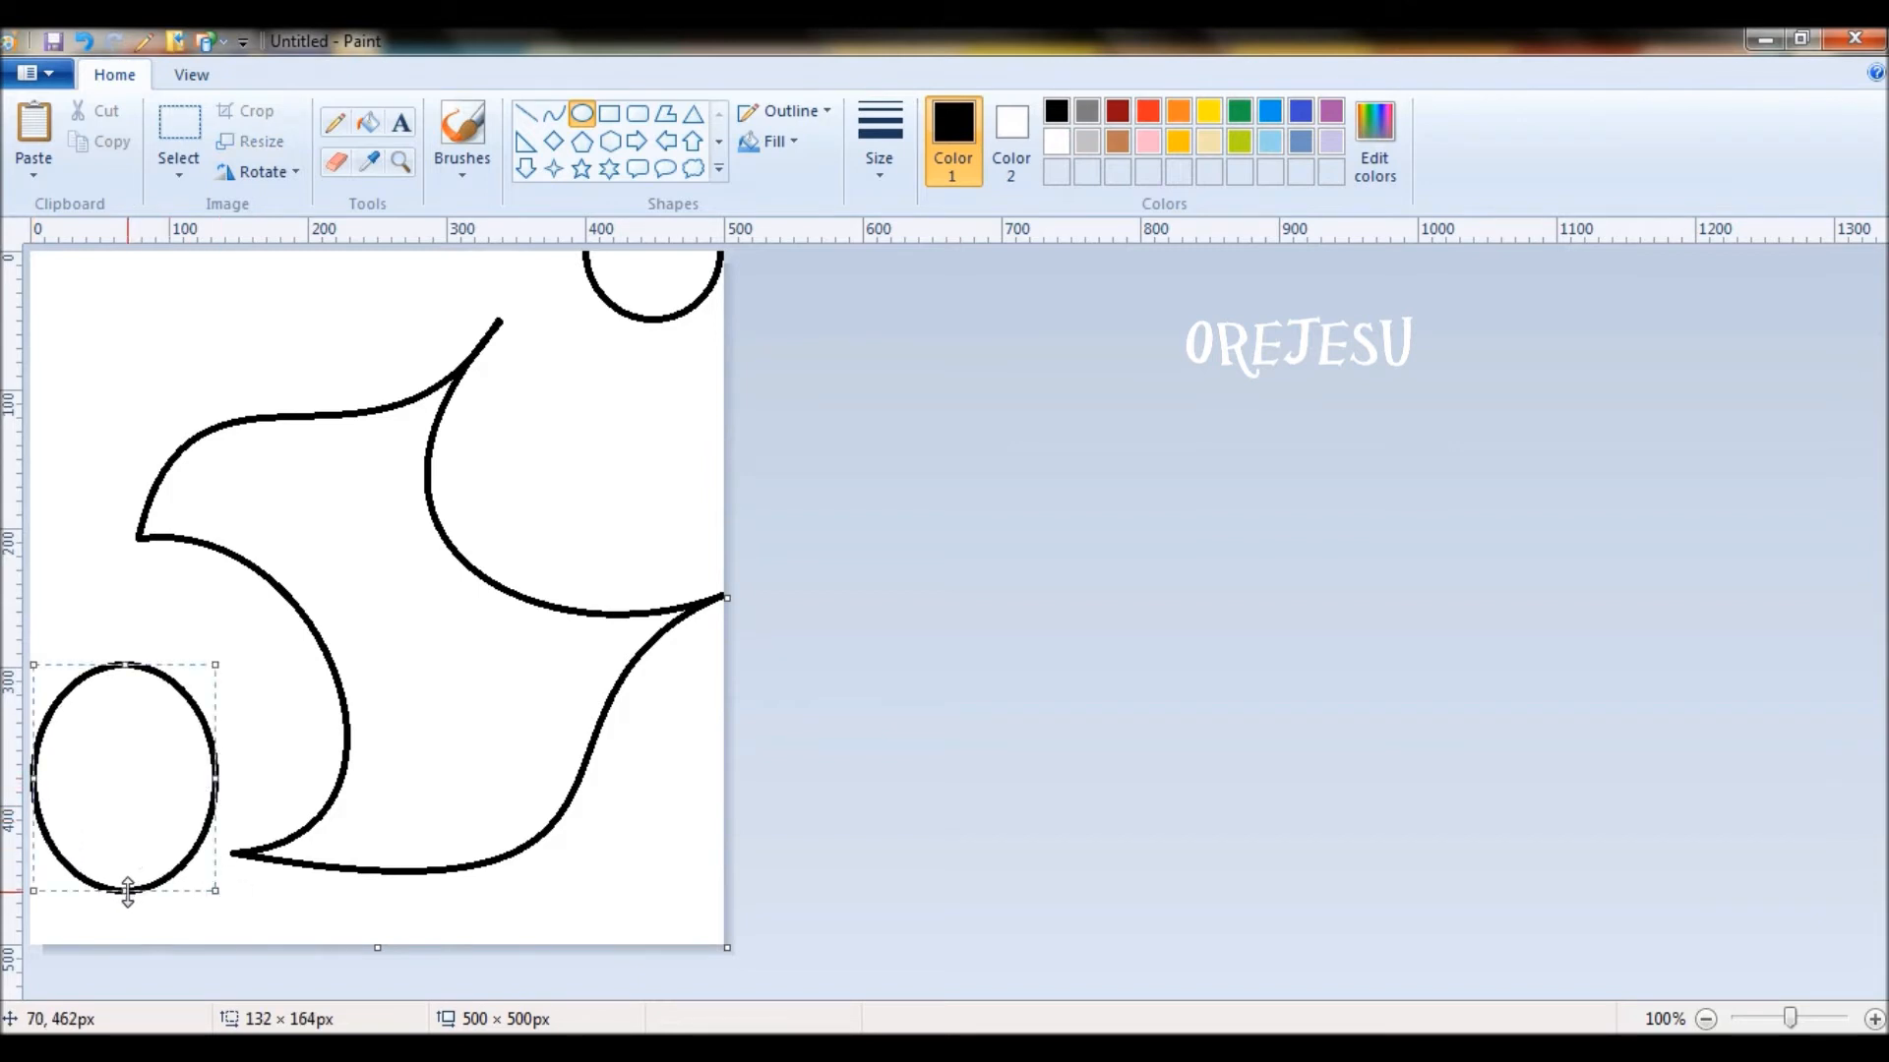
pyautogui.moveTo(128, 891); pyautogui.dragTo(129, 942)
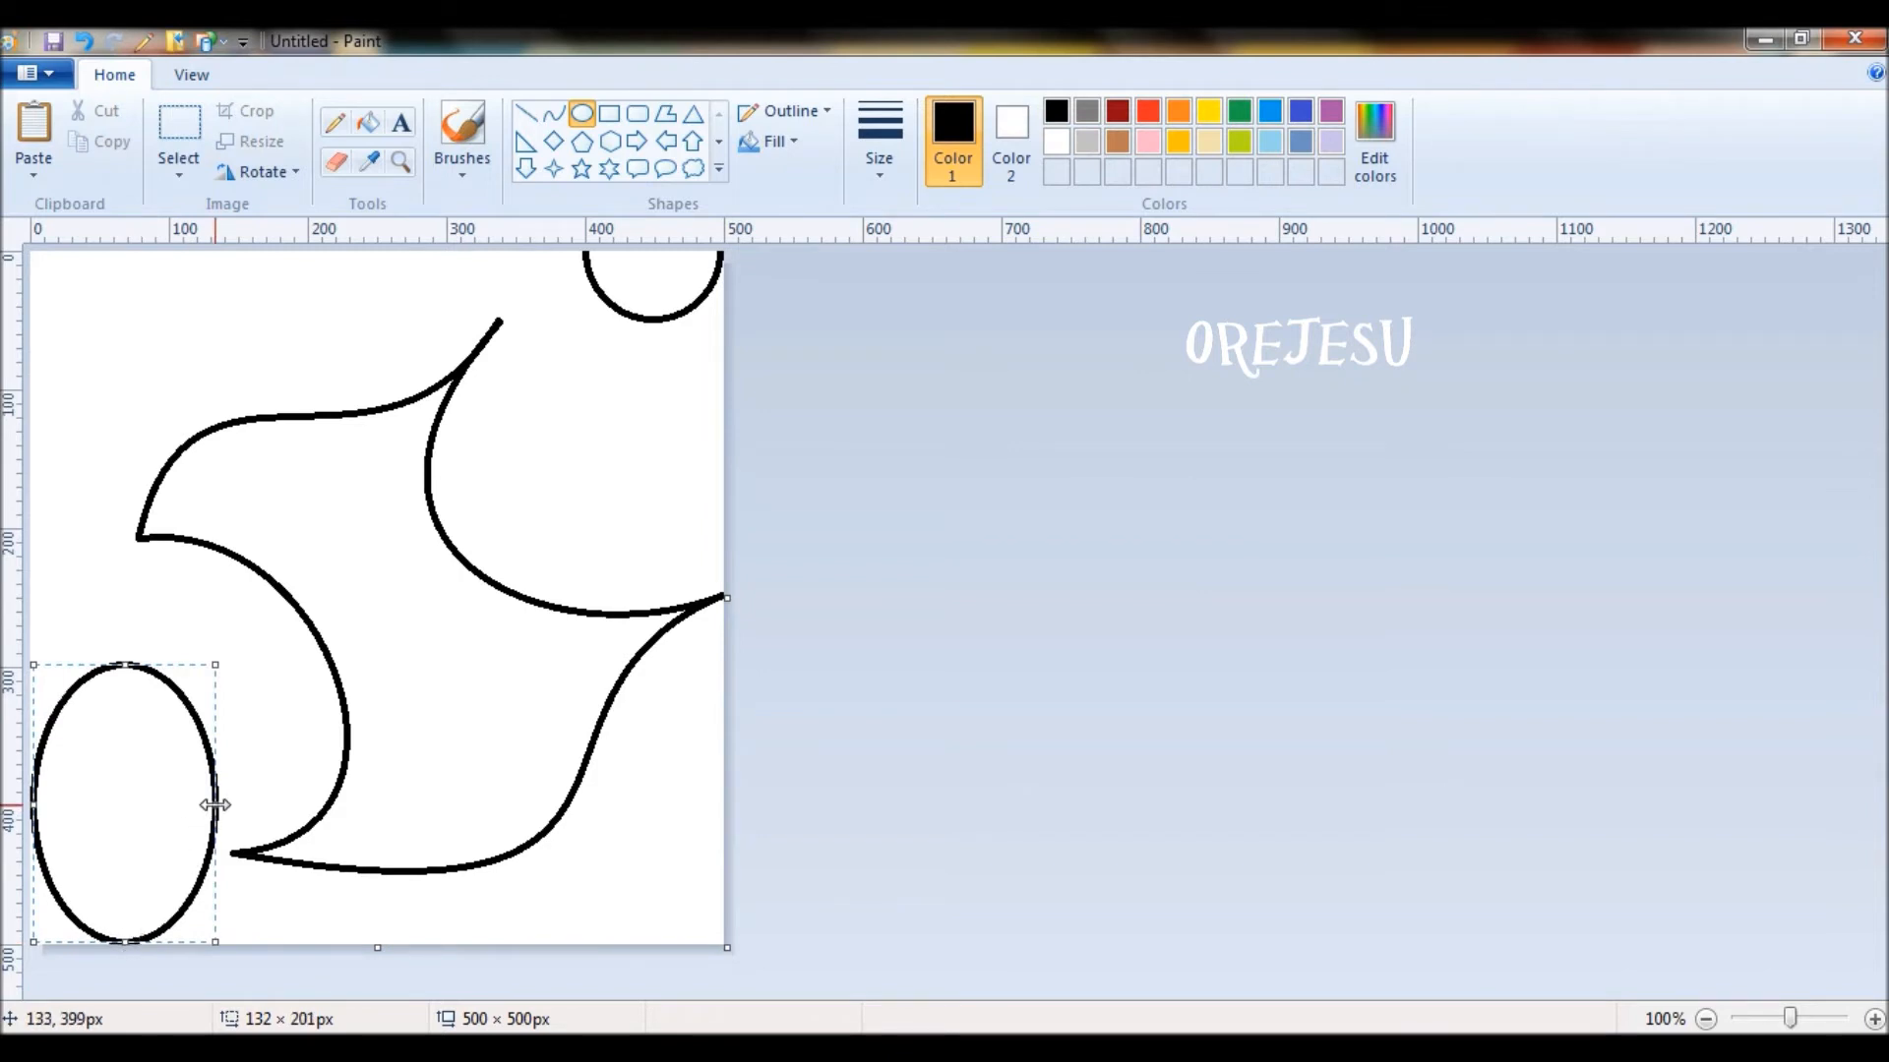
pyautogui.moveTo(216, 805); pyautogui.dragTo(181, 803)
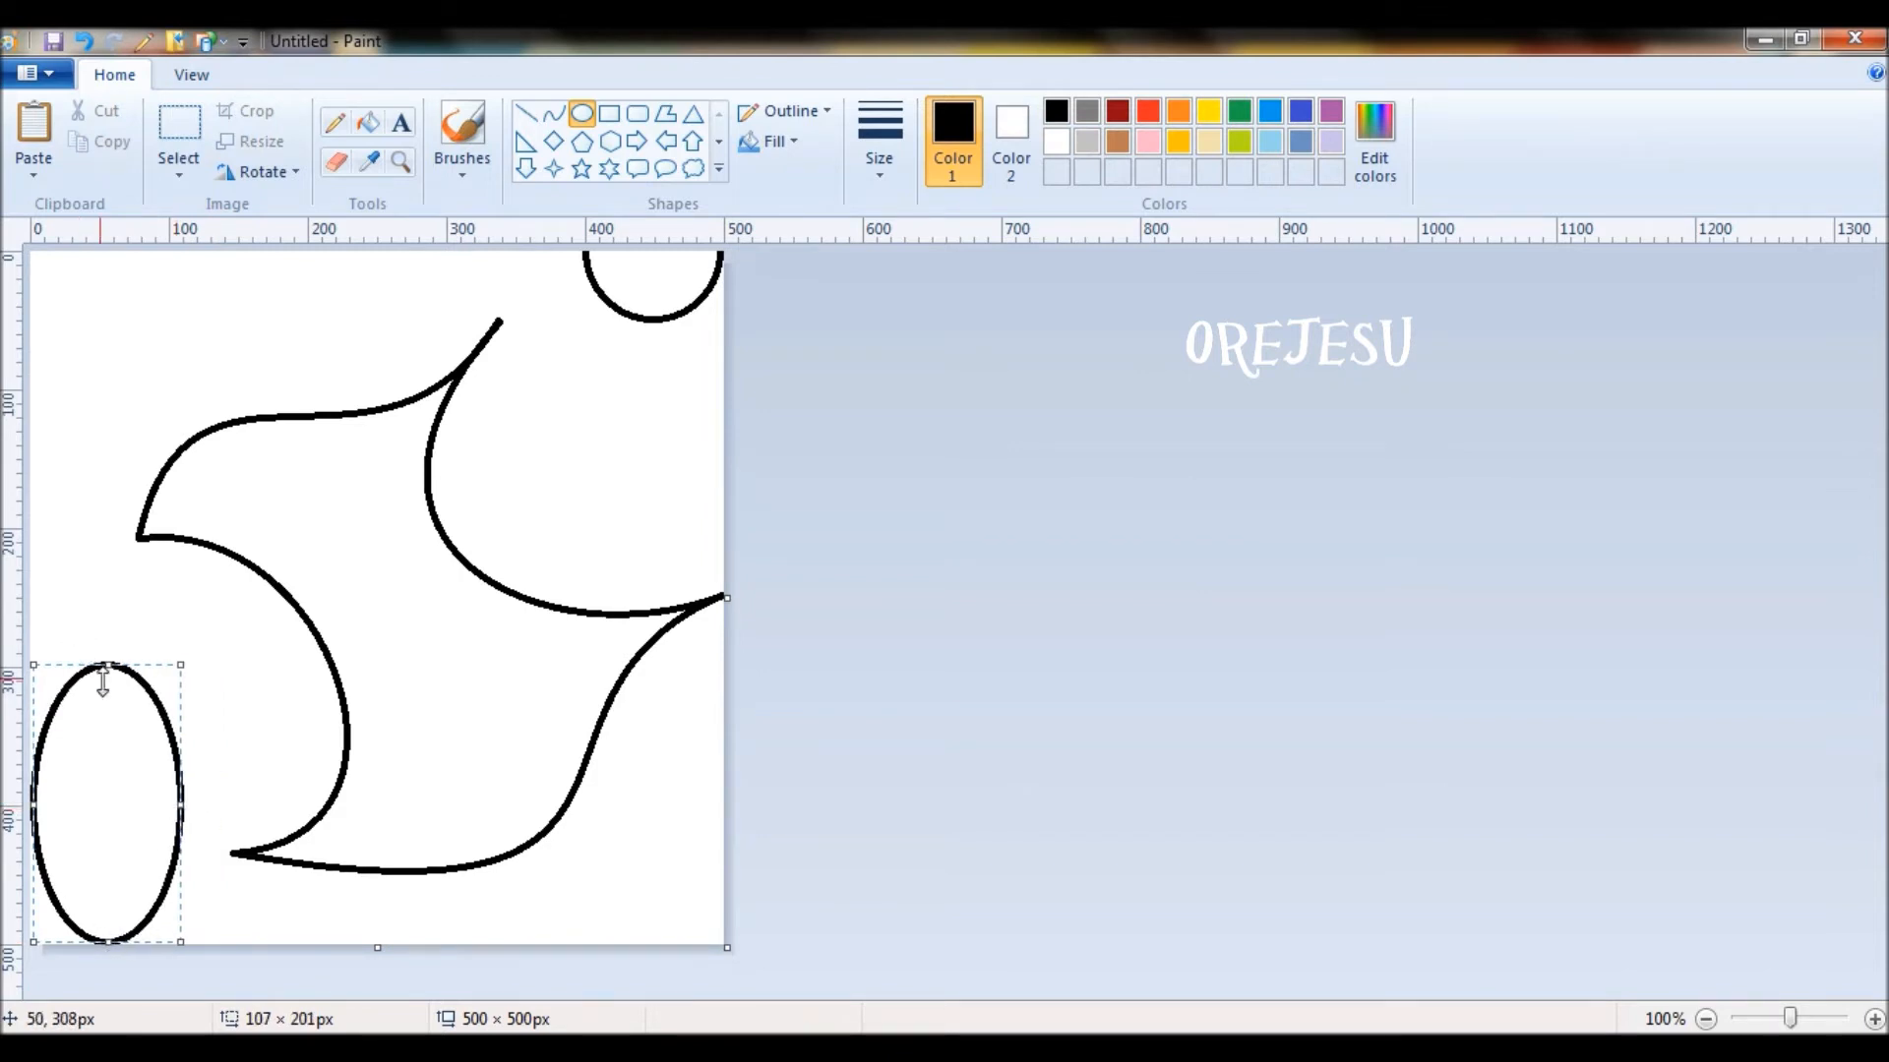
pyautogui.moveTo(106, 660); pyautogui.dragTo(112, 807)
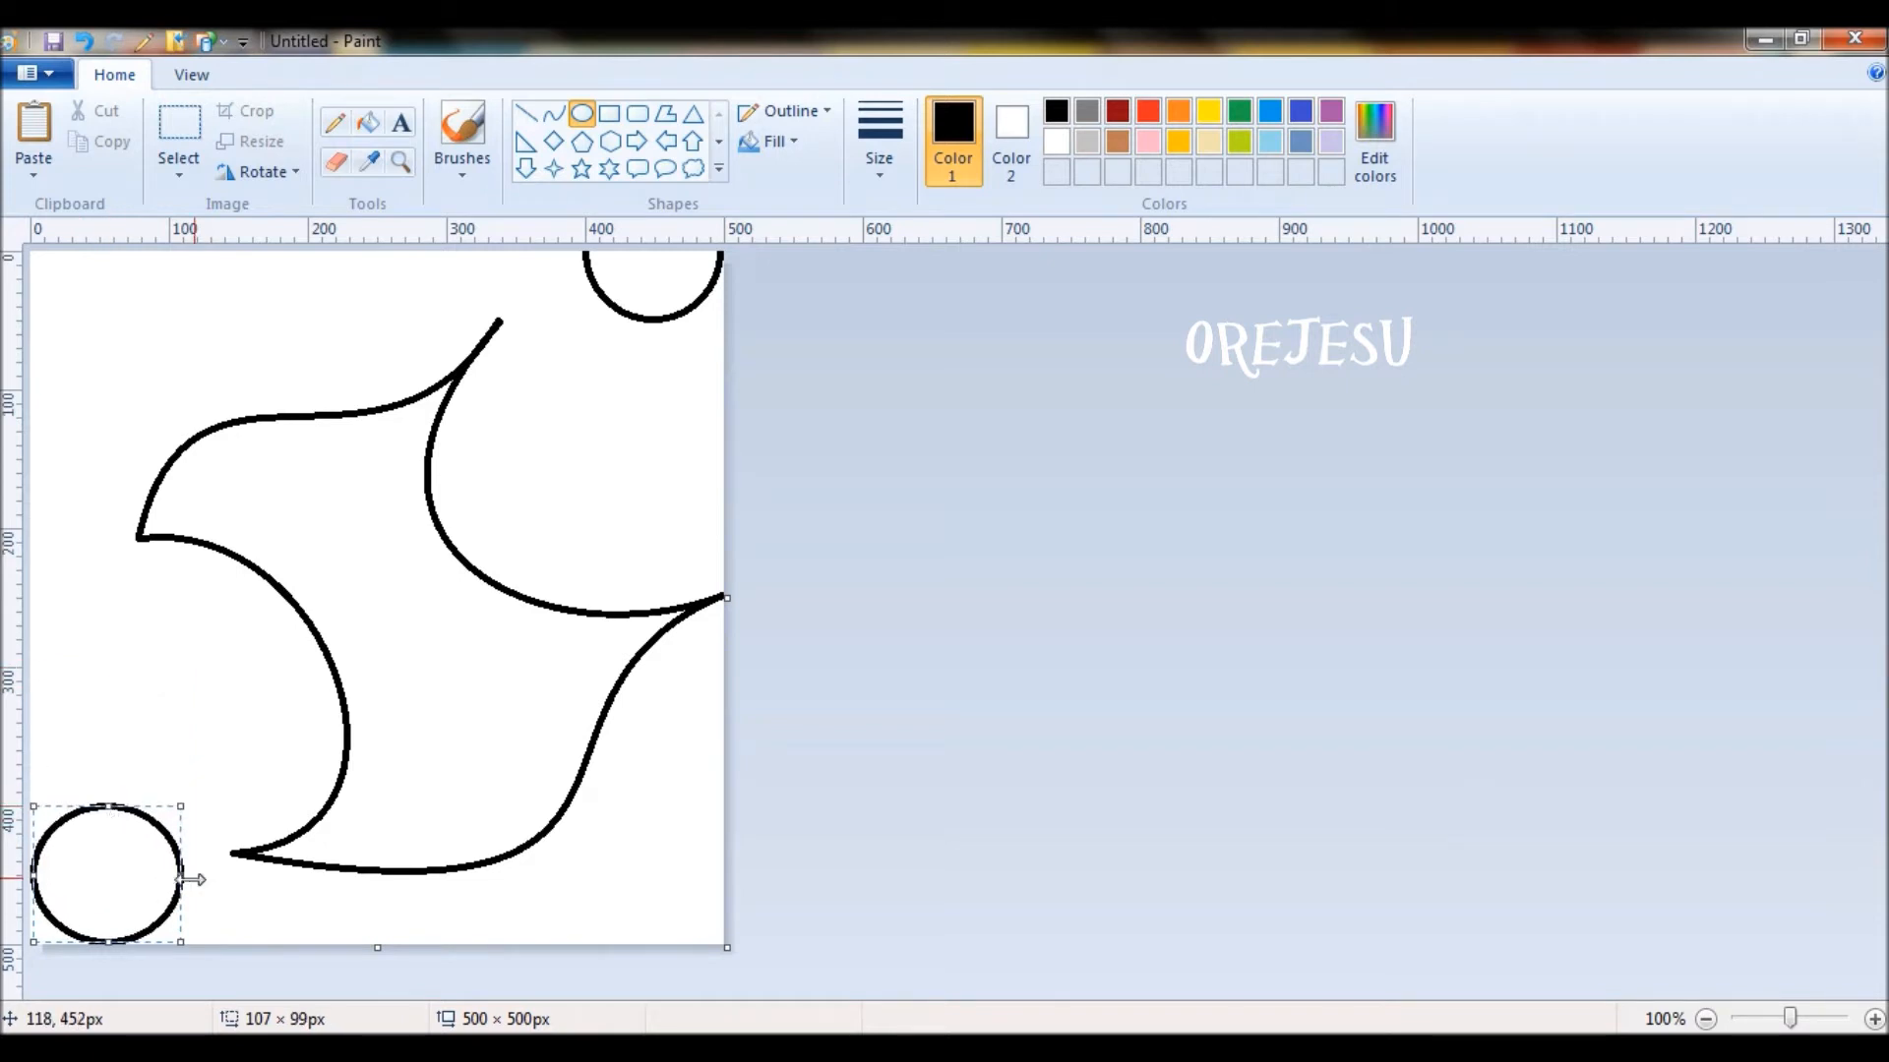
pyautogui.moveTo(180, 879); pyautogui.dragTo(169, 878)
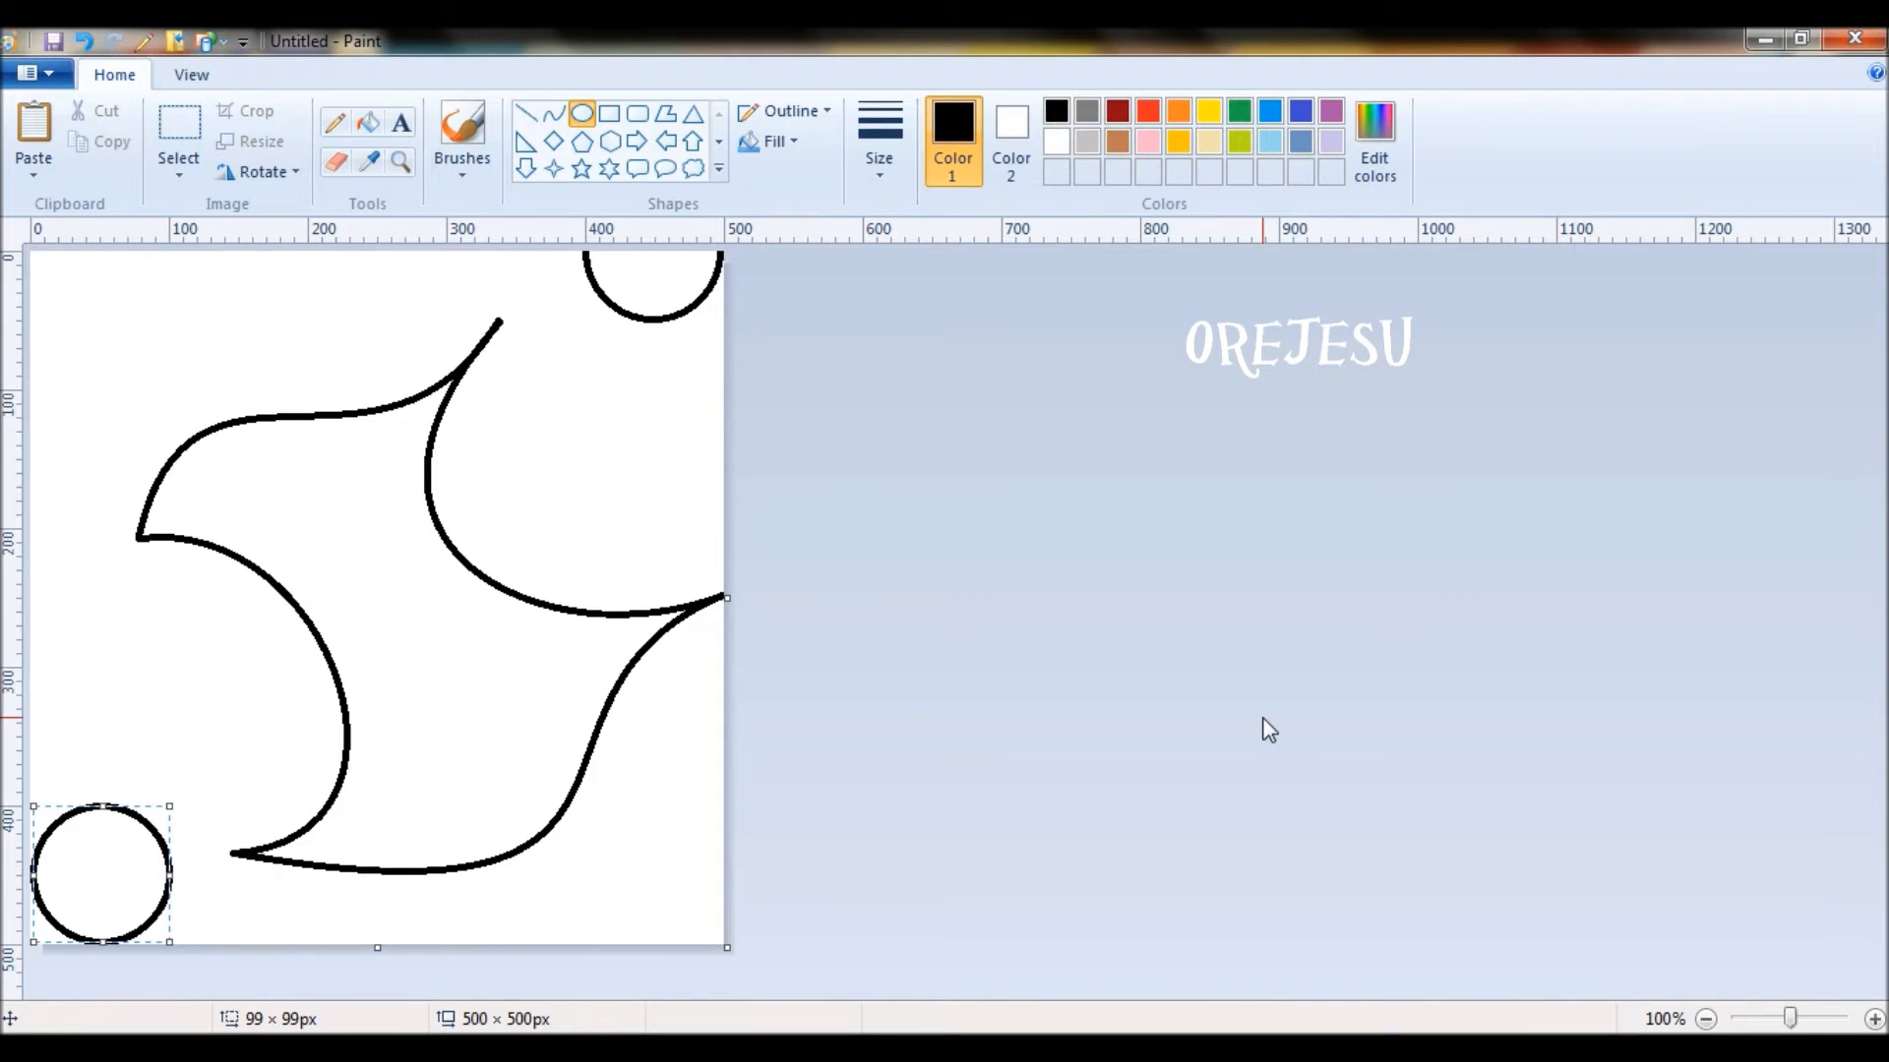
pyautogui.click(1296, 528)
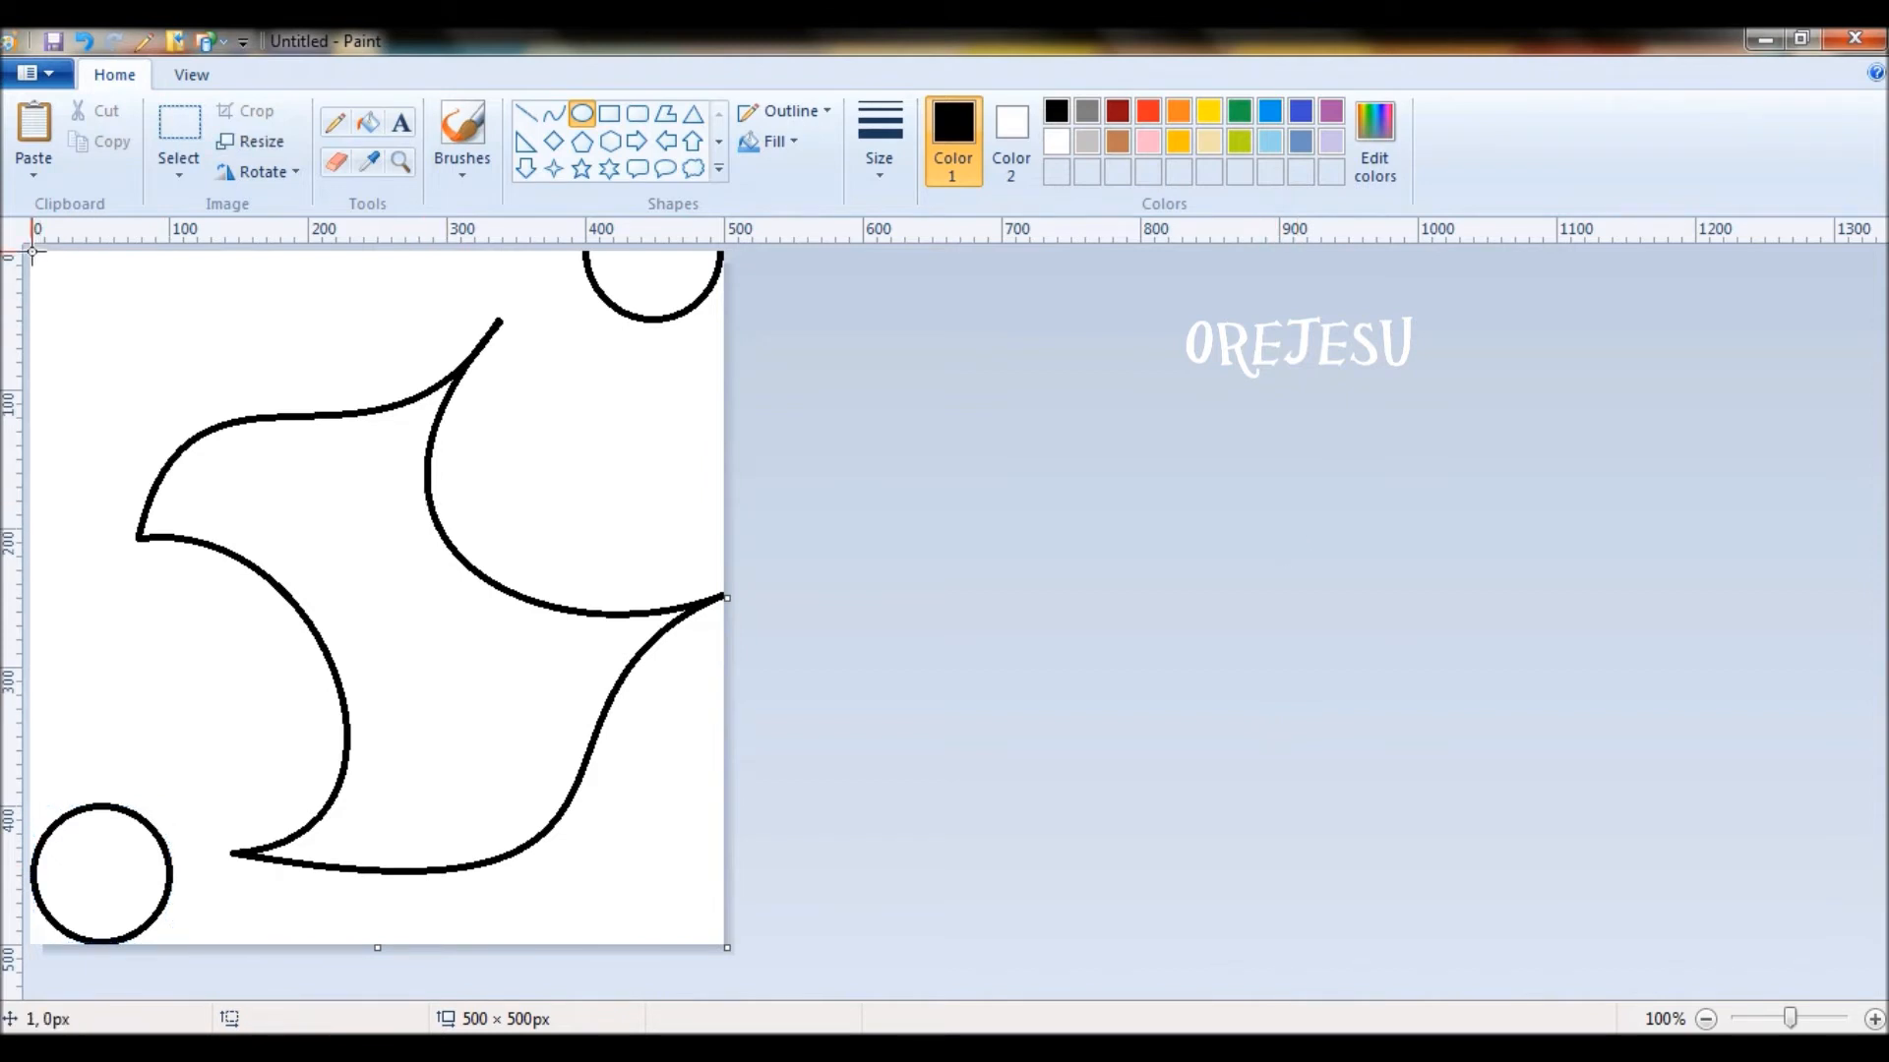
# Draw an ellipse in the canvas's upper-left corner and resize it to about 99 × 100 px, touching the top and left edges
pyautogui.moveTo(33, 252); pyautogui.dragTo(172, 381)
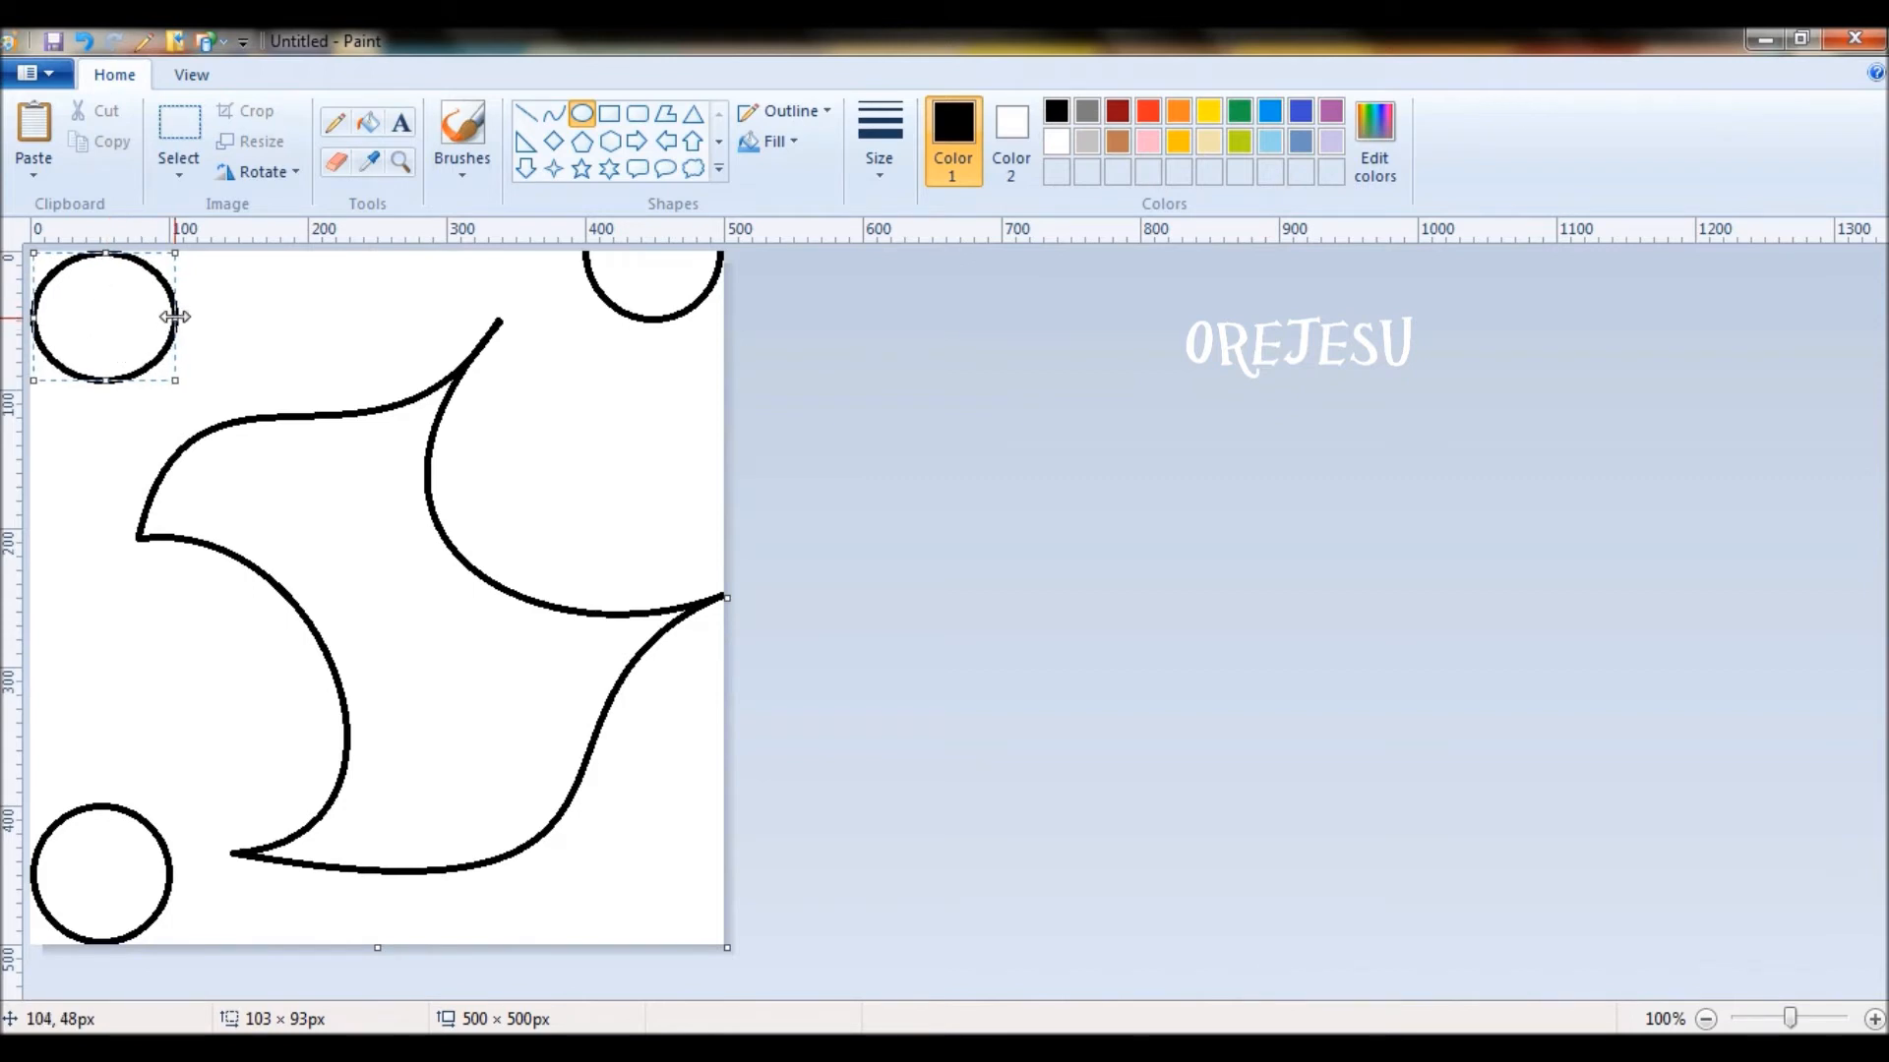
pyautogui.moveTo(175, 317); pyautogui.dragTo(169, 317)
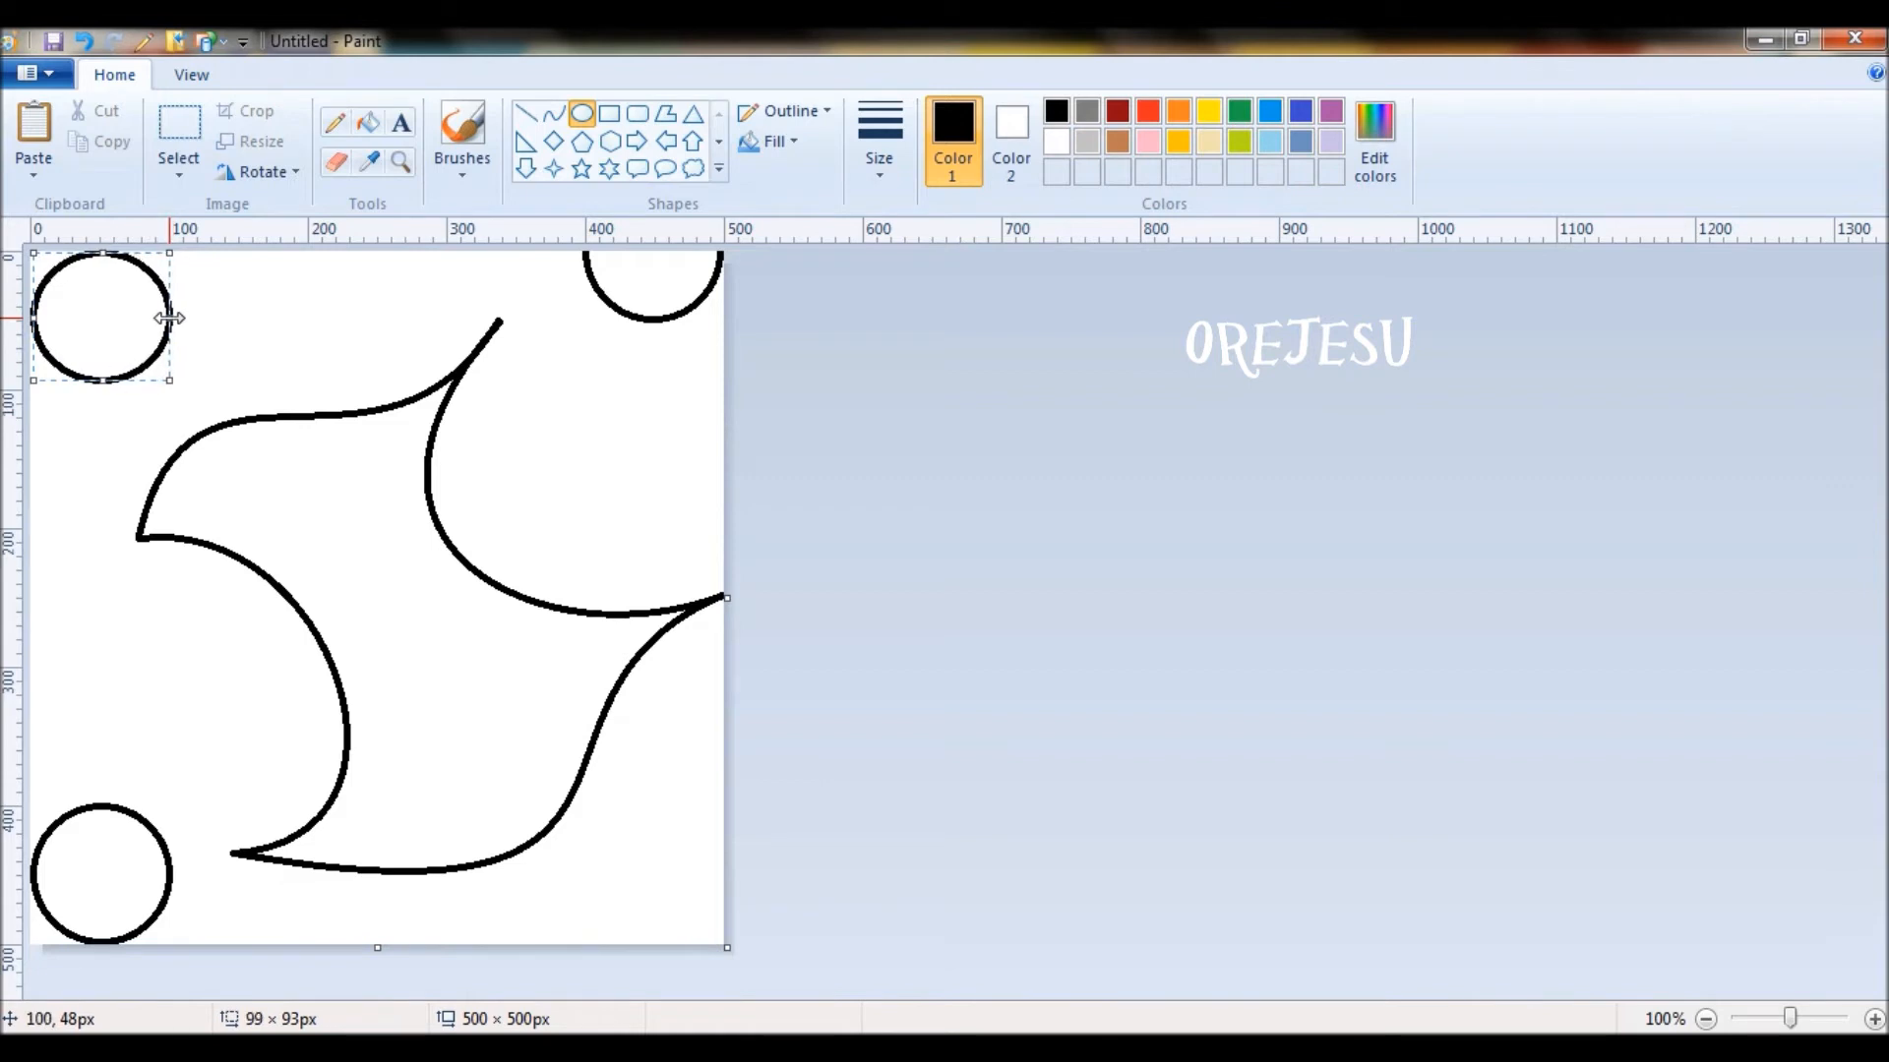
pyautogui.moveTo(102, 381); pyautogui.dragTo(103, 391)
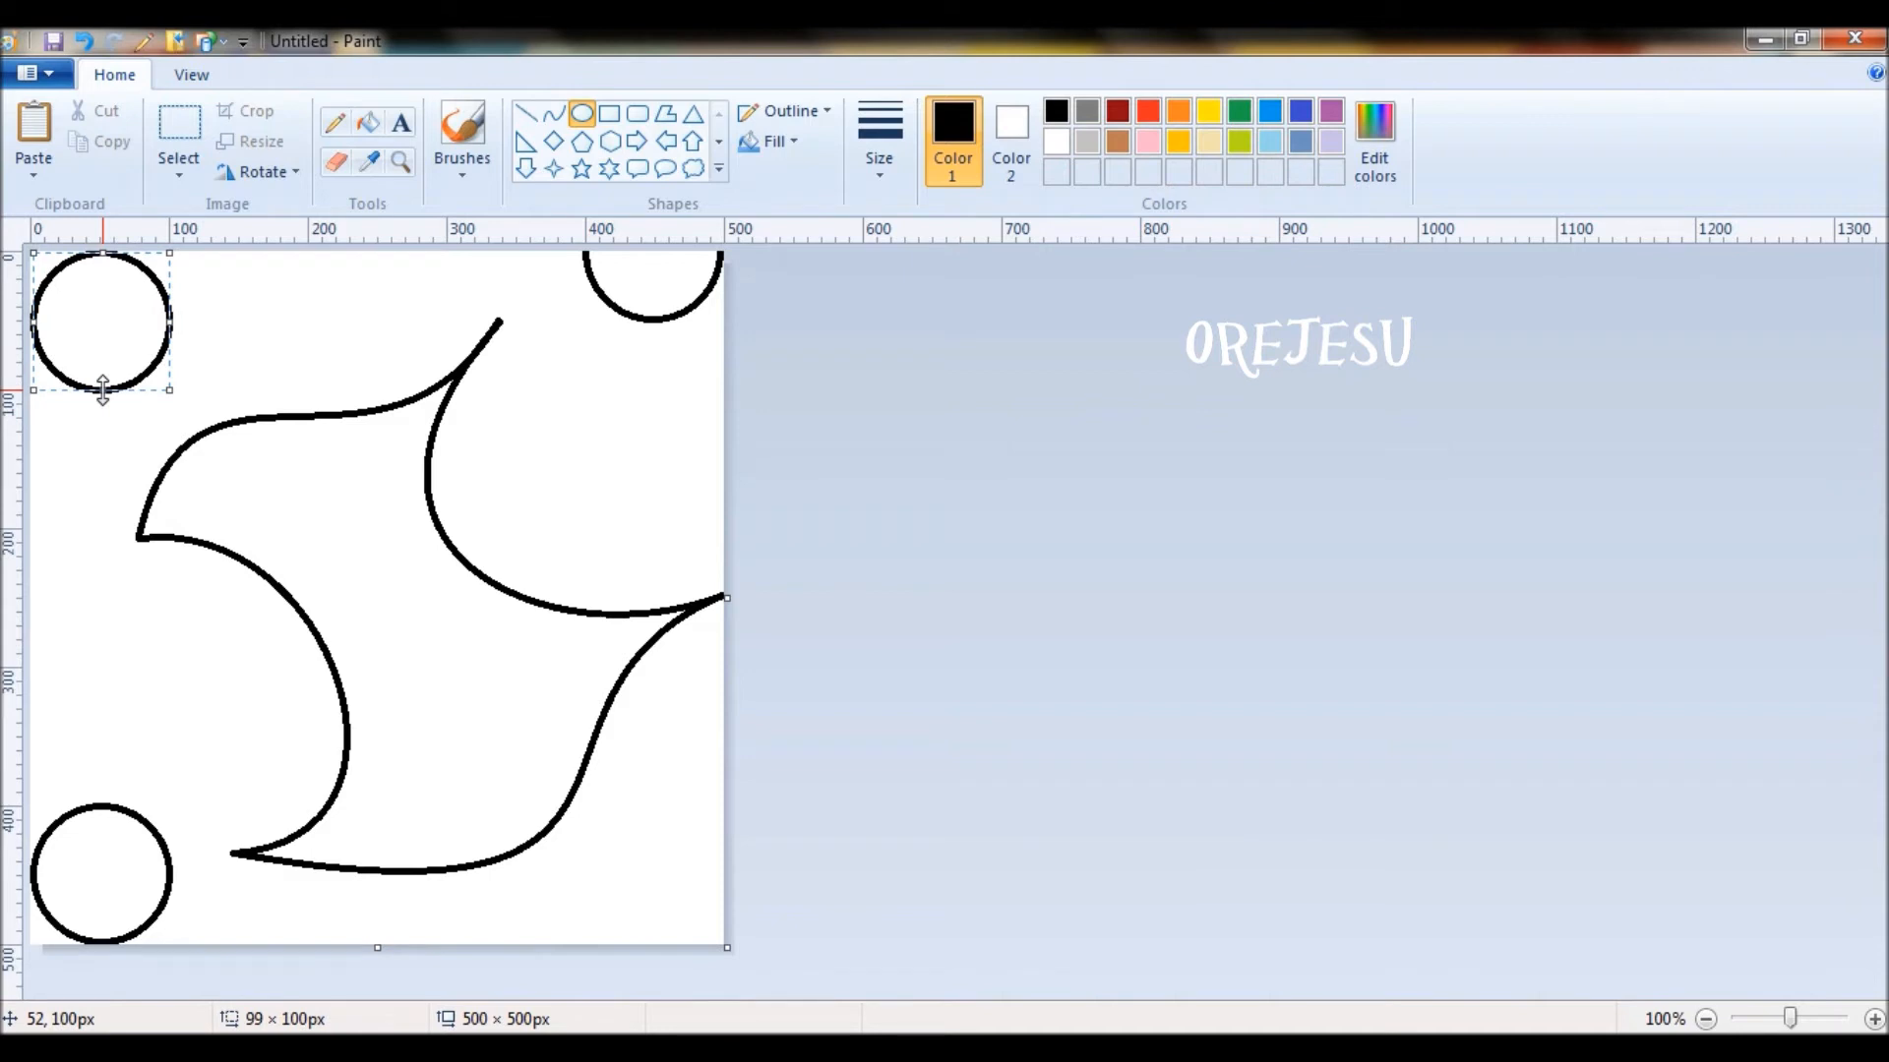
pyautogui.click(1141, 637)
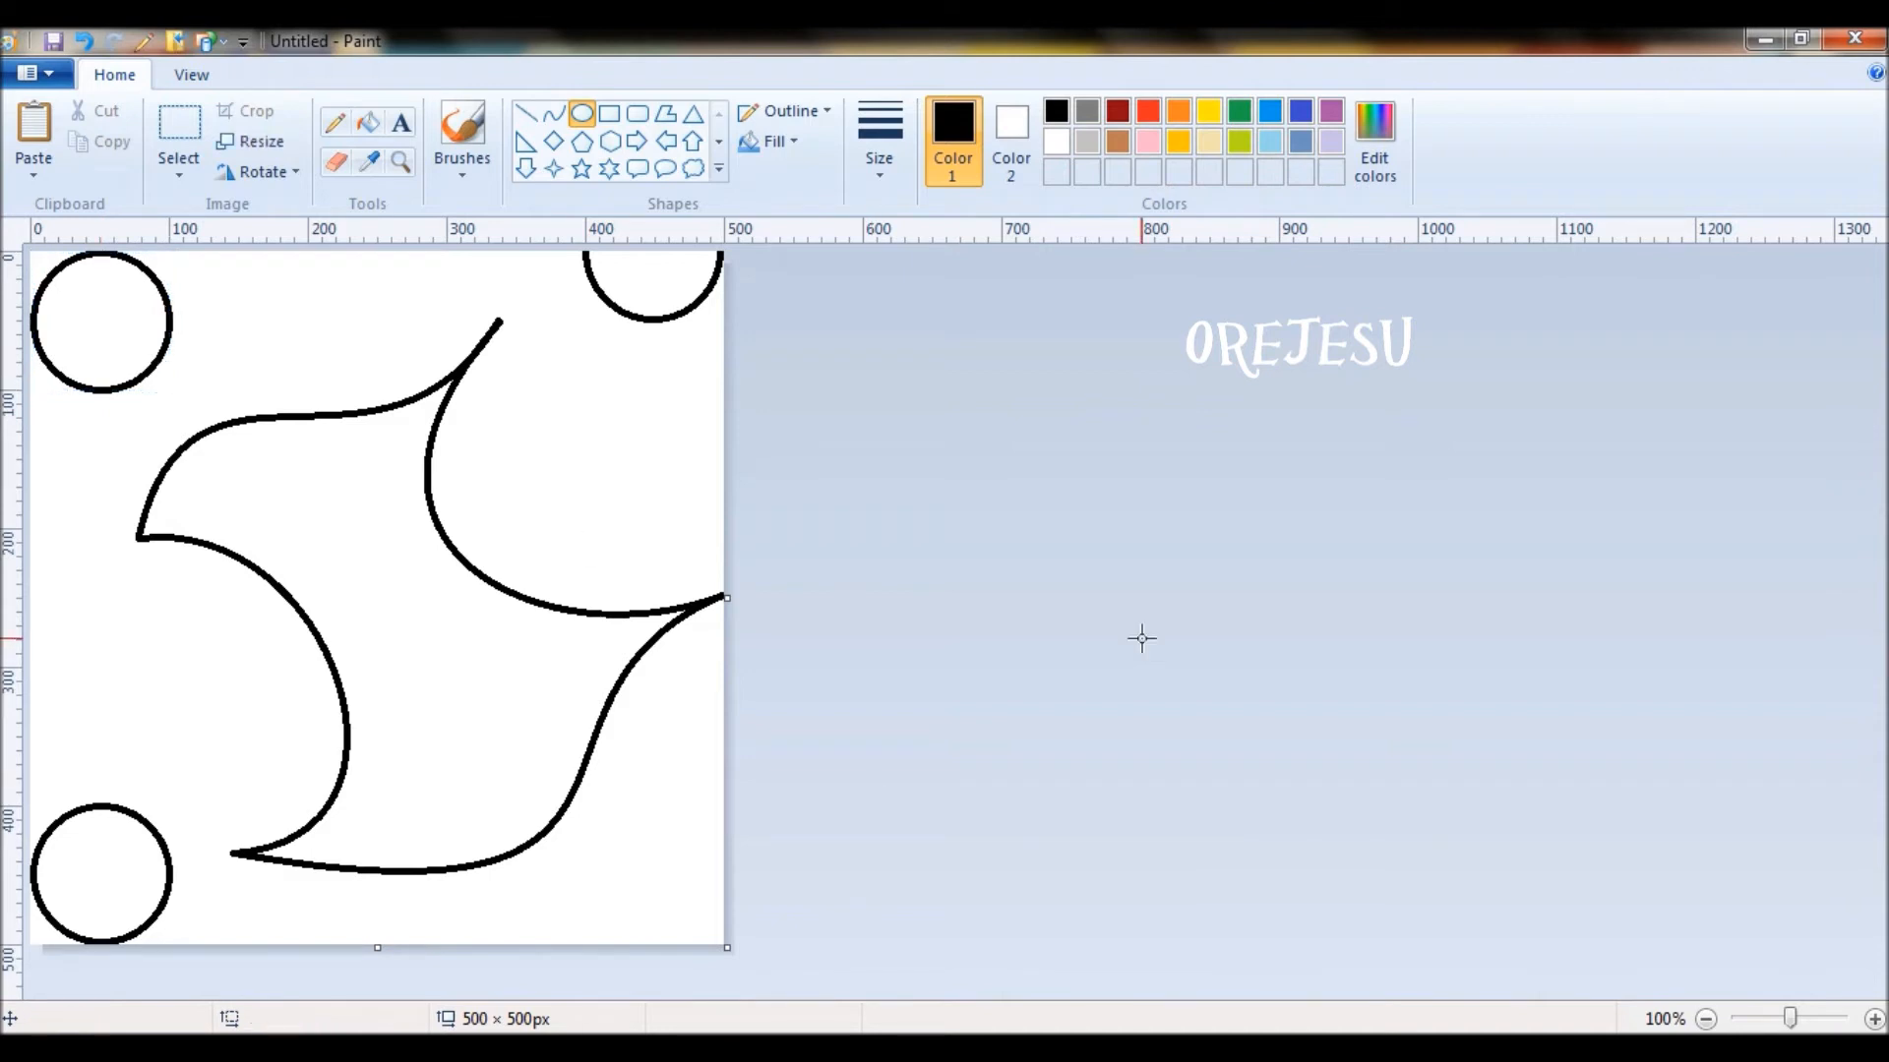
# Fill the central curved shape, the upper-right half circle and both circles along the canvas's left edge with black
pyautogui.click(373, 126)
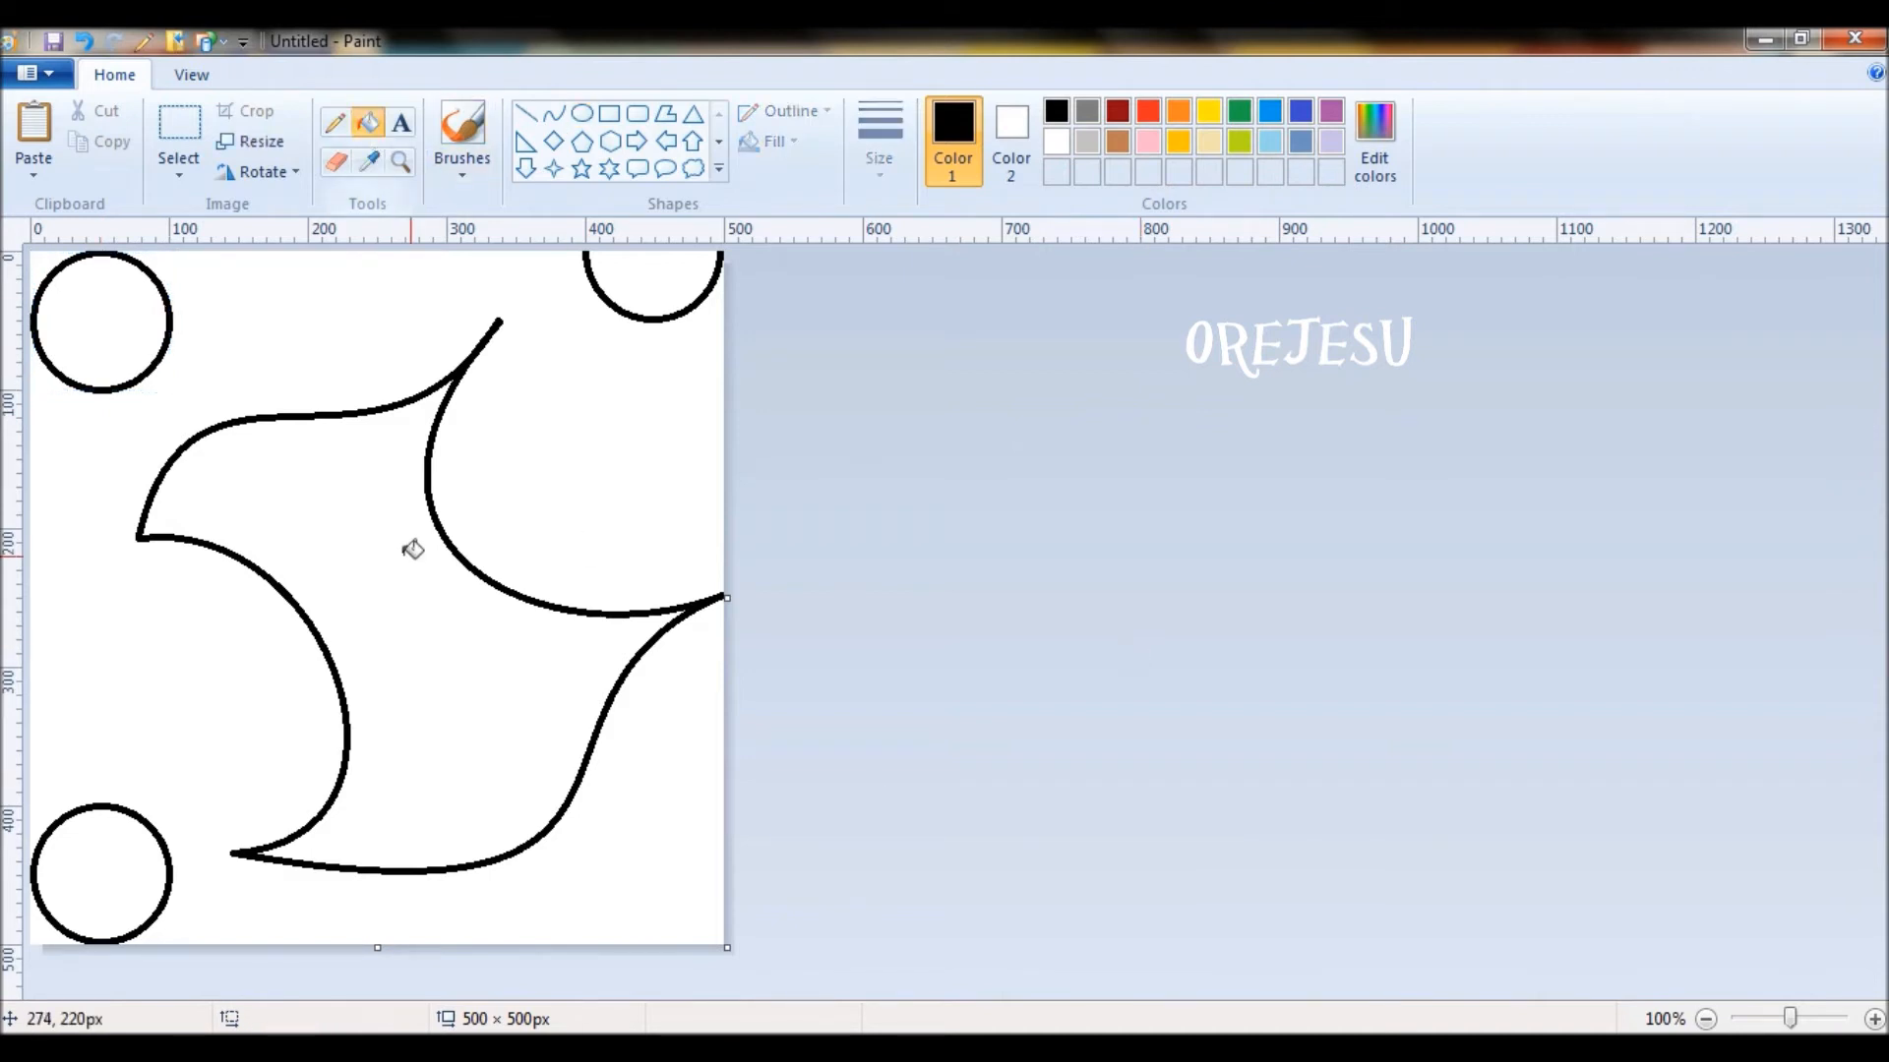
pyautogui.click(358, 513)
pyautogui.click(655, 288)
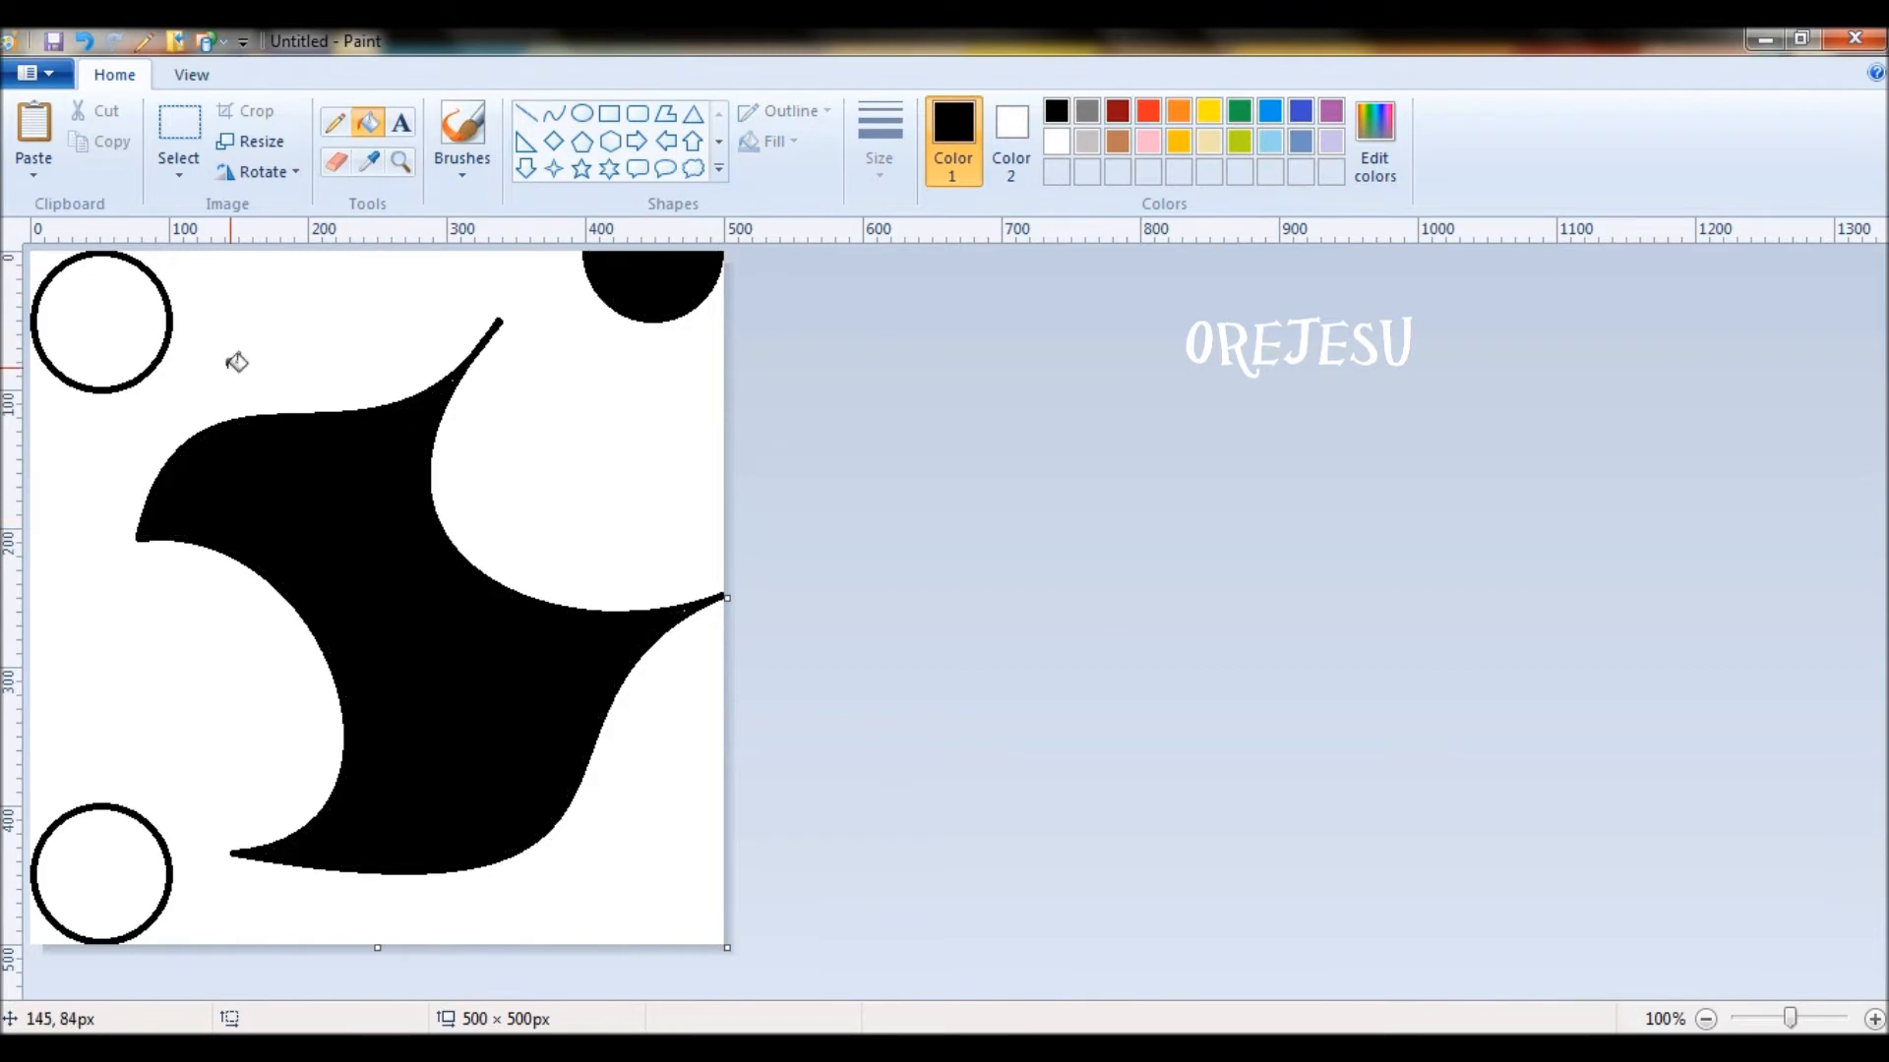
pyautogui.click(113, 323)
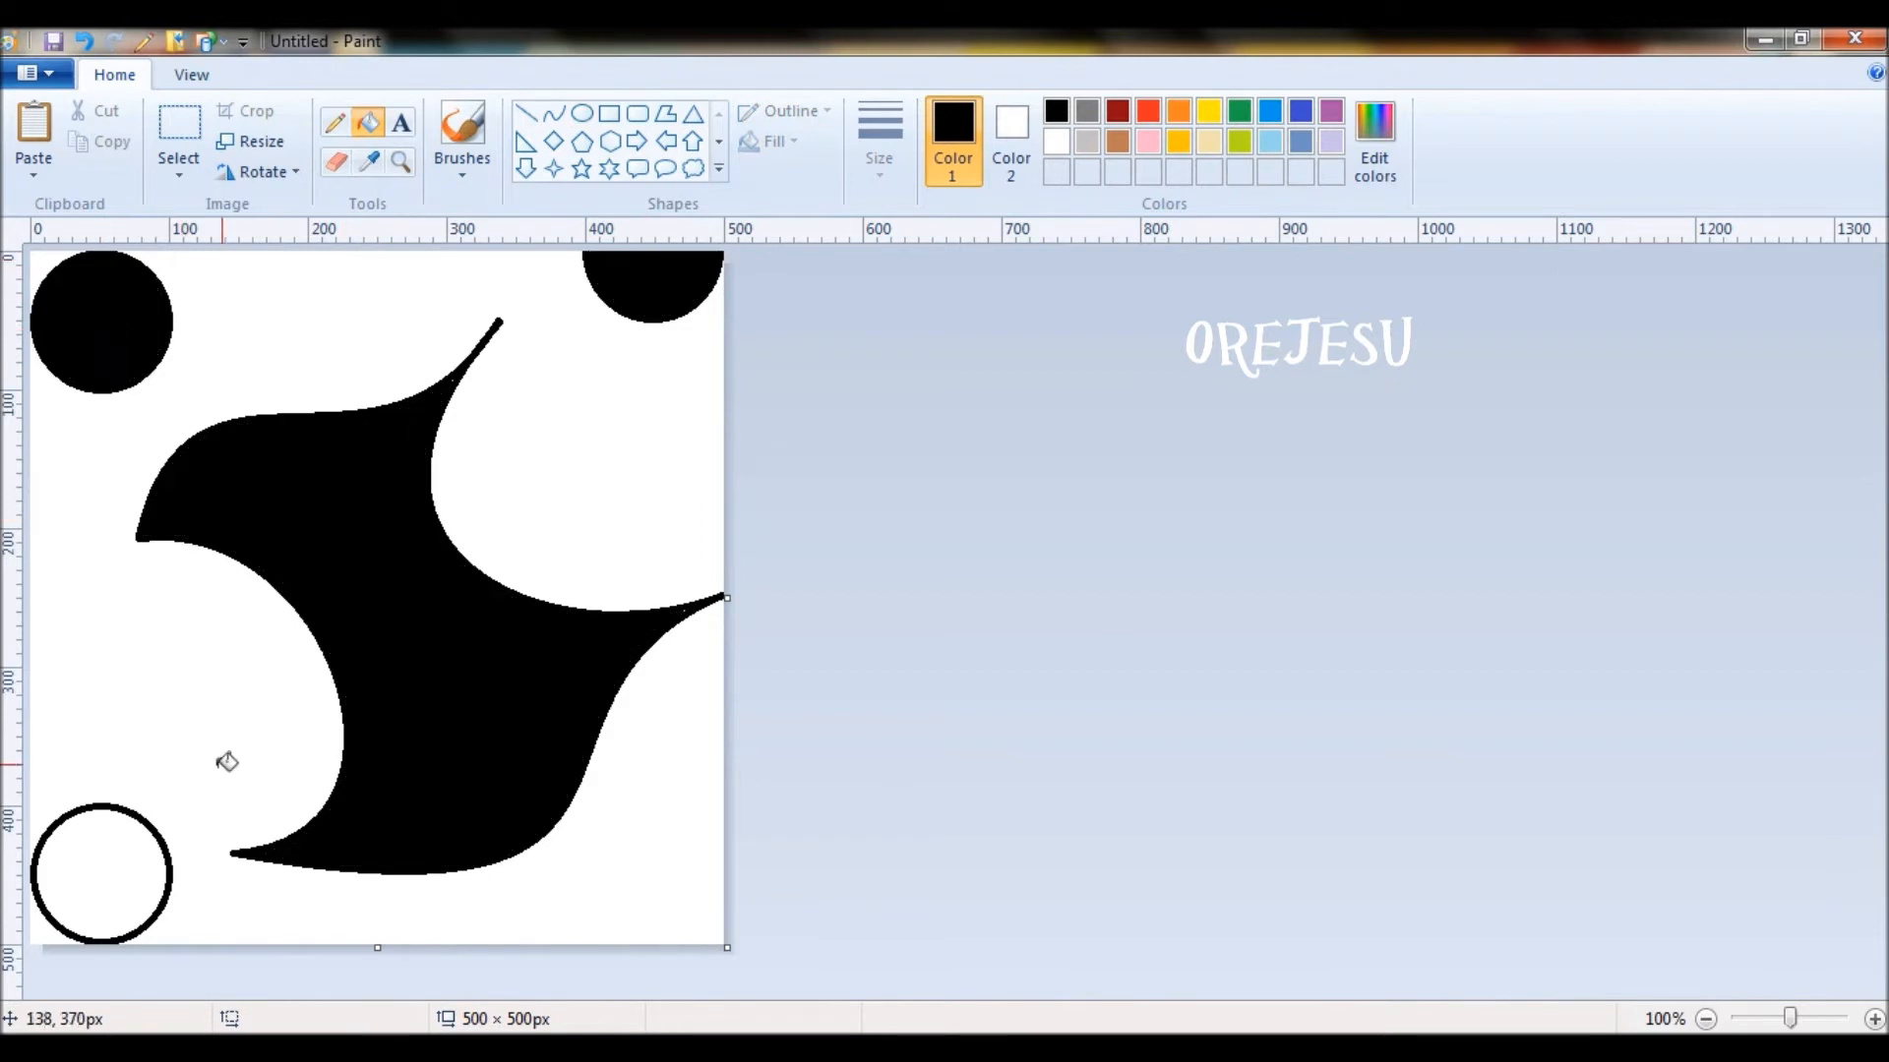
pyautogui.click(99, 881)
# Choose the basic magenta colour (Red 255, Green 0, Blue 255) and fill the white background around the black shapes
pyautogui.click(1377, 143)
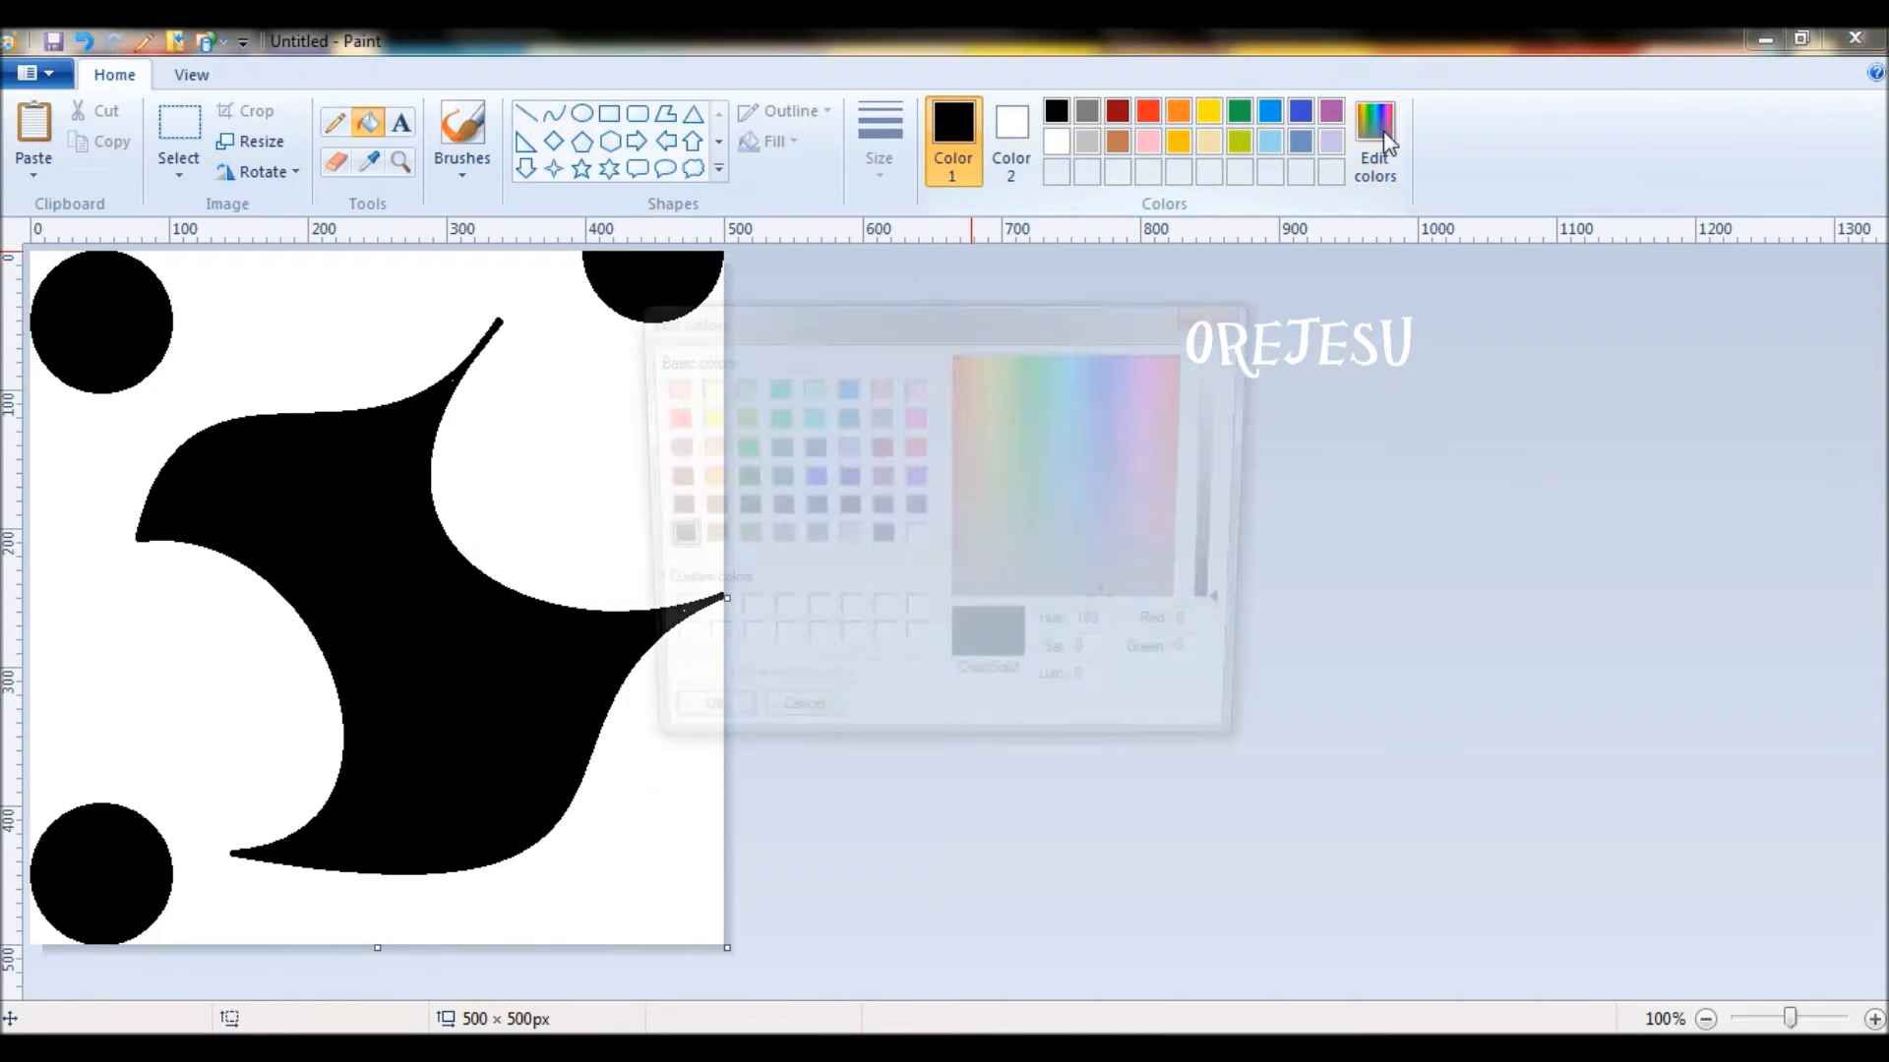
pyautogui.click(914, 418)
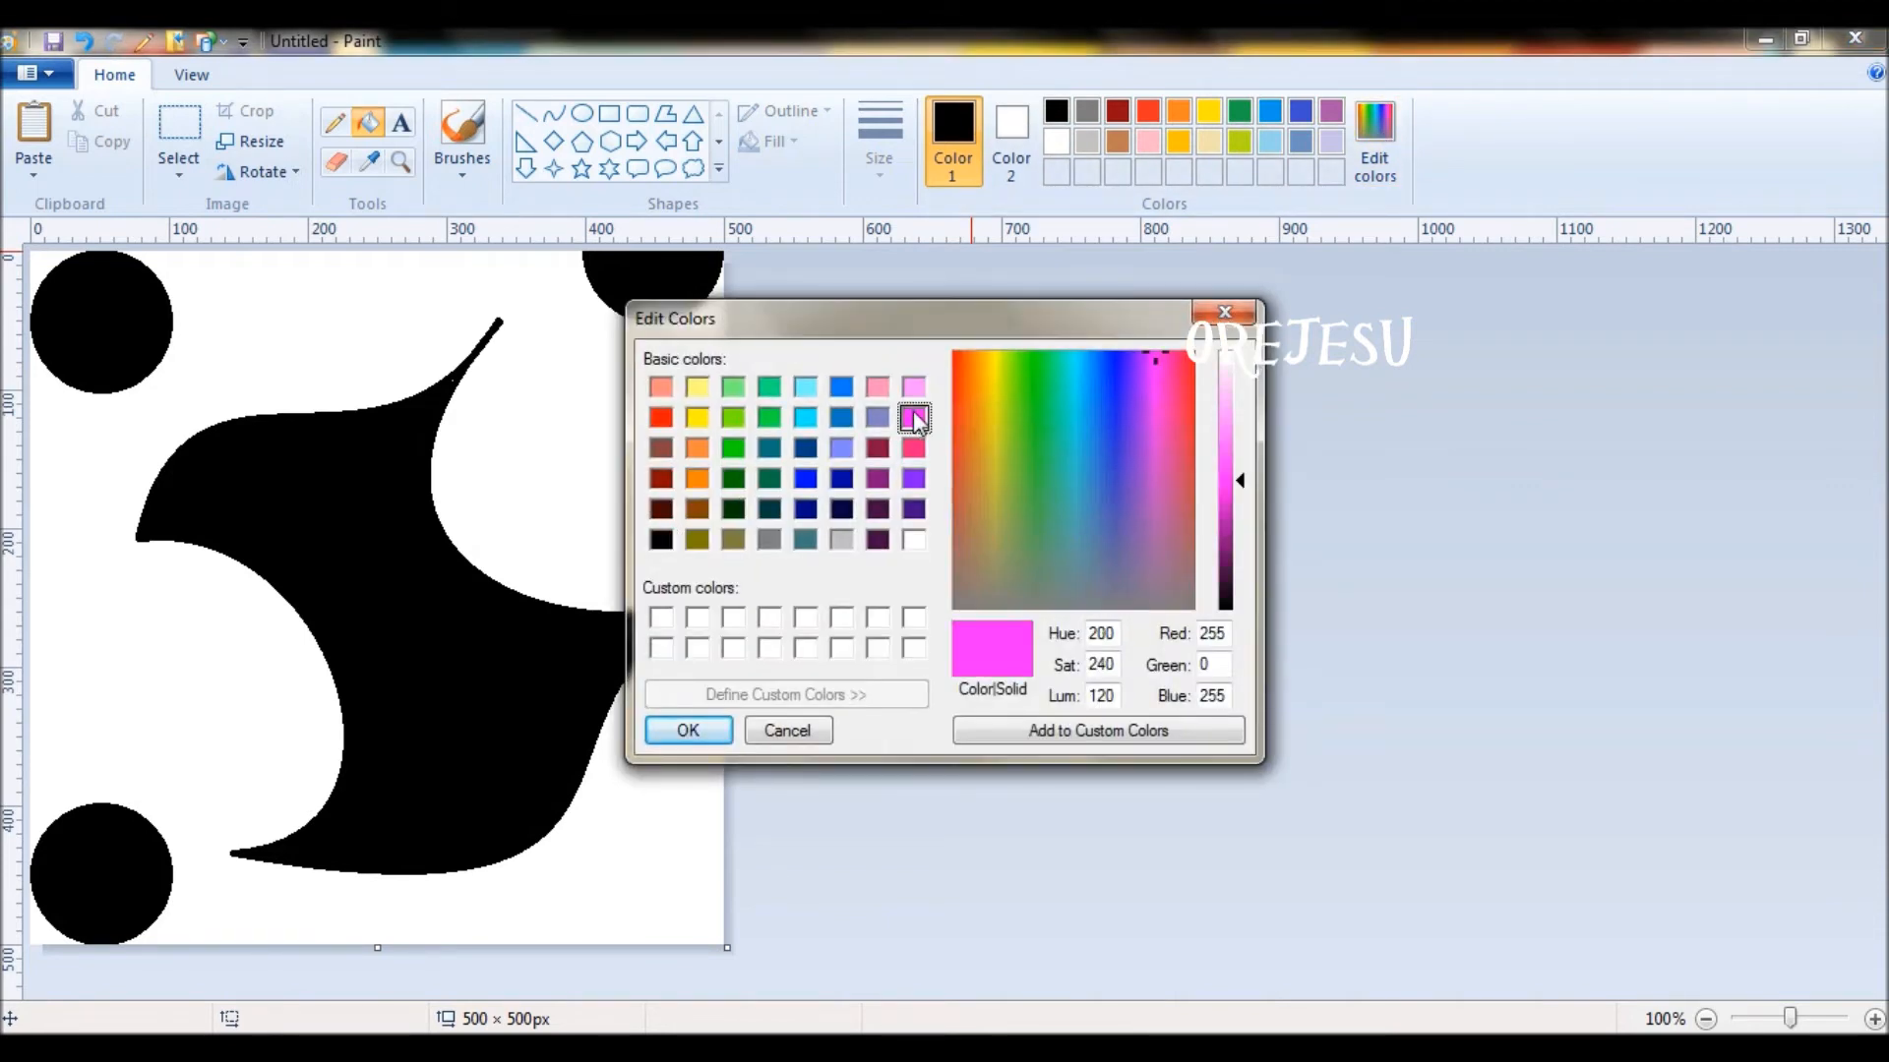
pyautogui.click(712, 728)
pyautogui.click(588, 478)
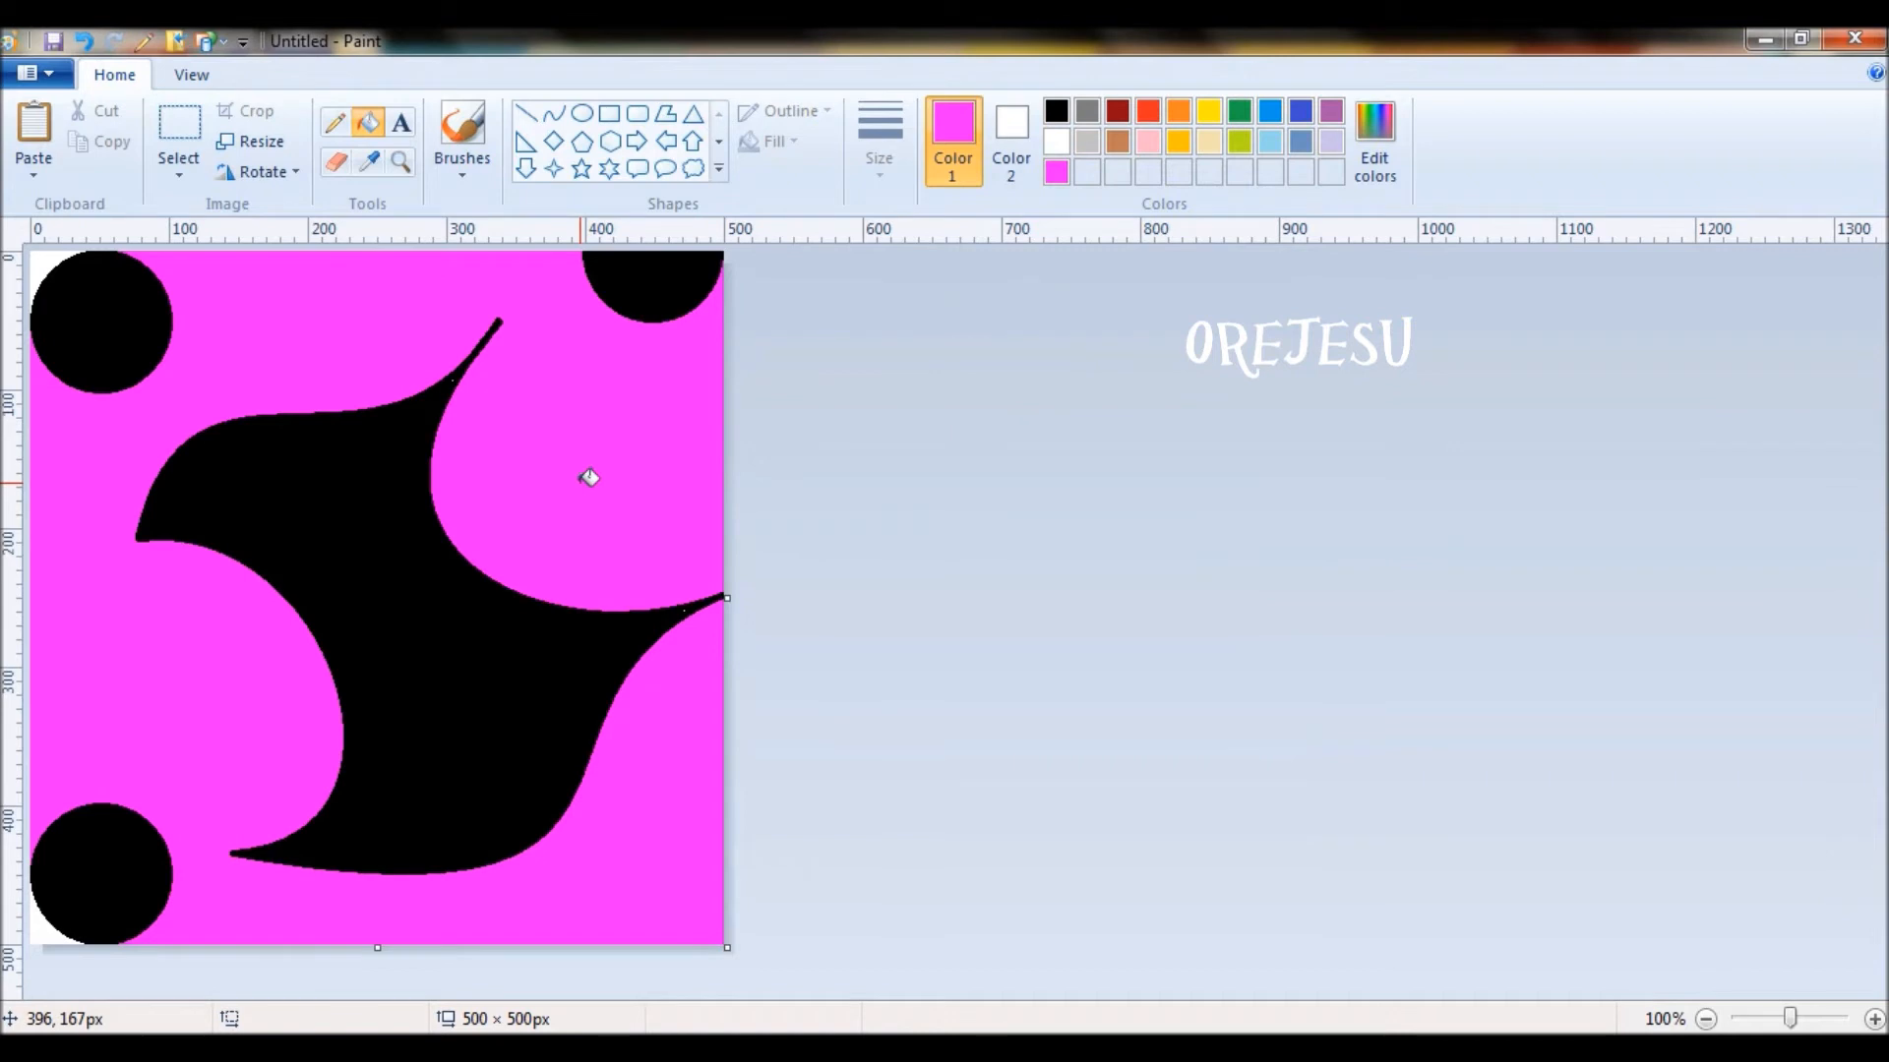
# Open a second Paint window and resize its canvas to 3000 × 500 pixels without maintaining the aspect ratio
pyautogui.rightClick(981, 1047)
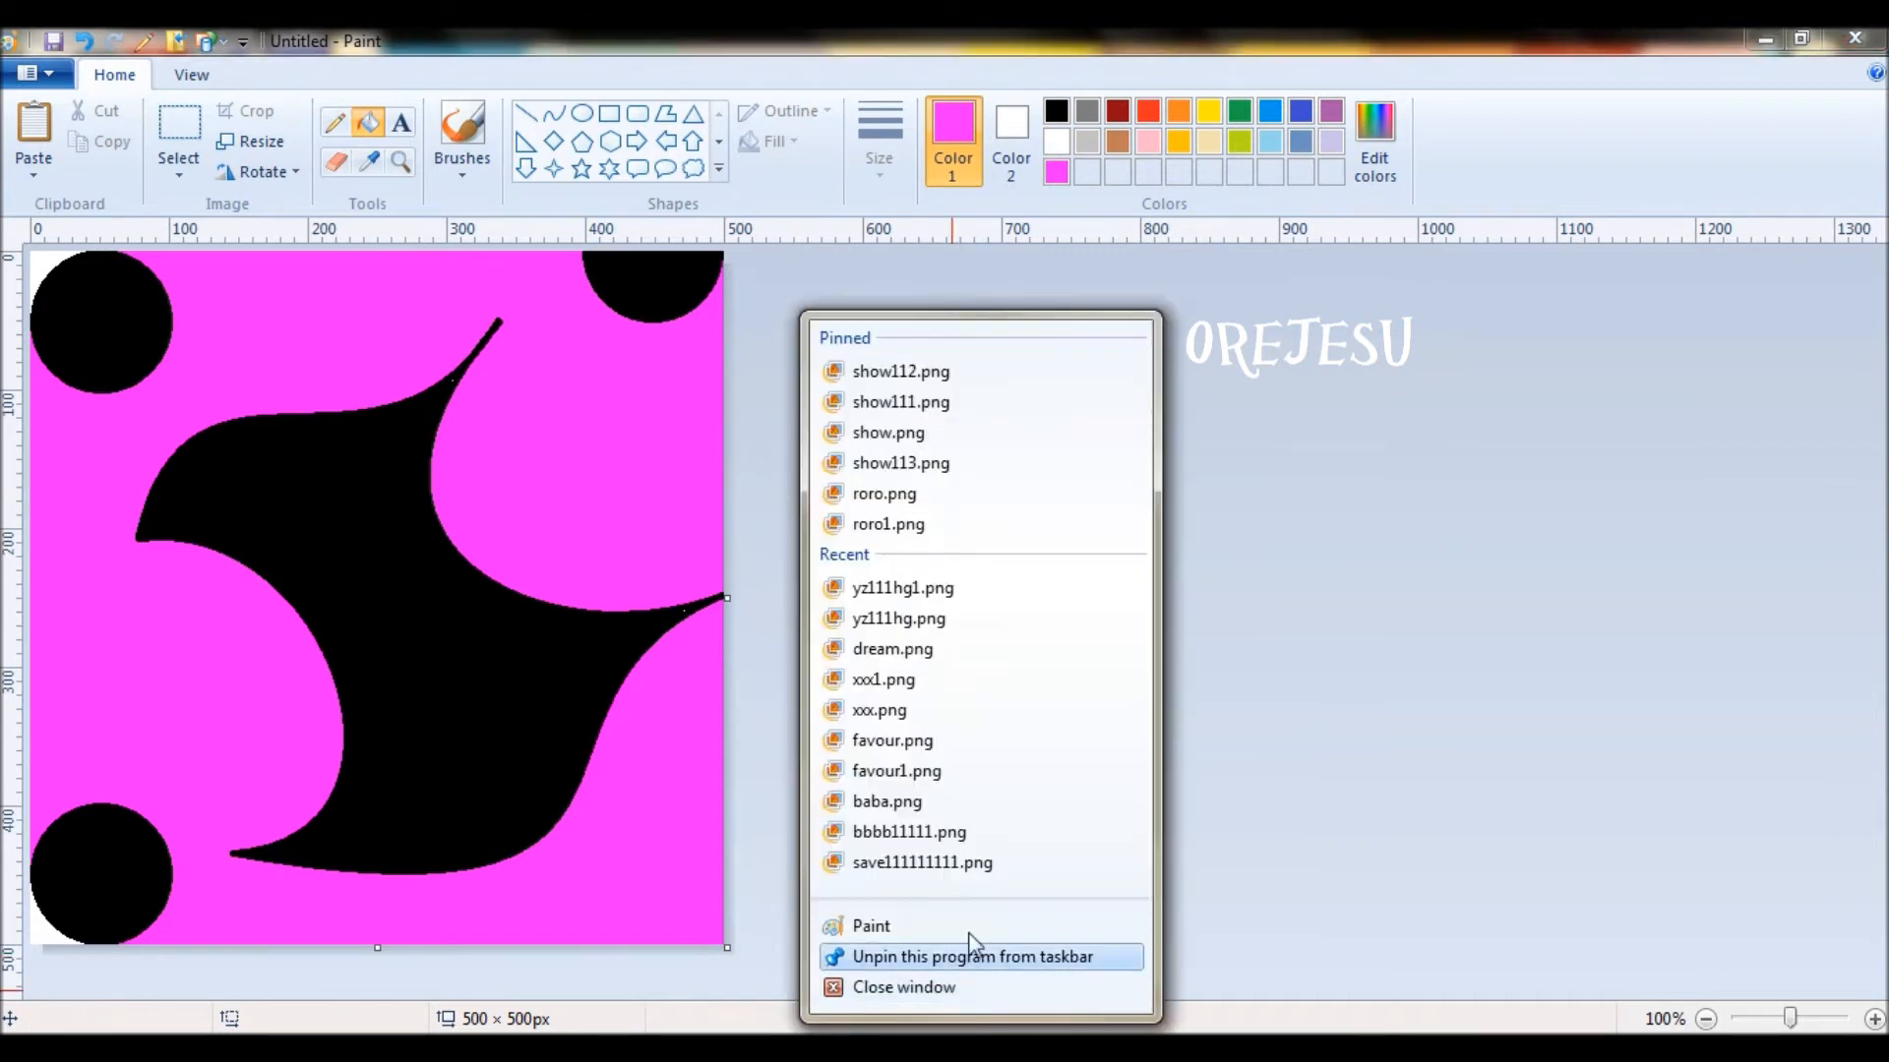
pyautogui.click(966, 925)
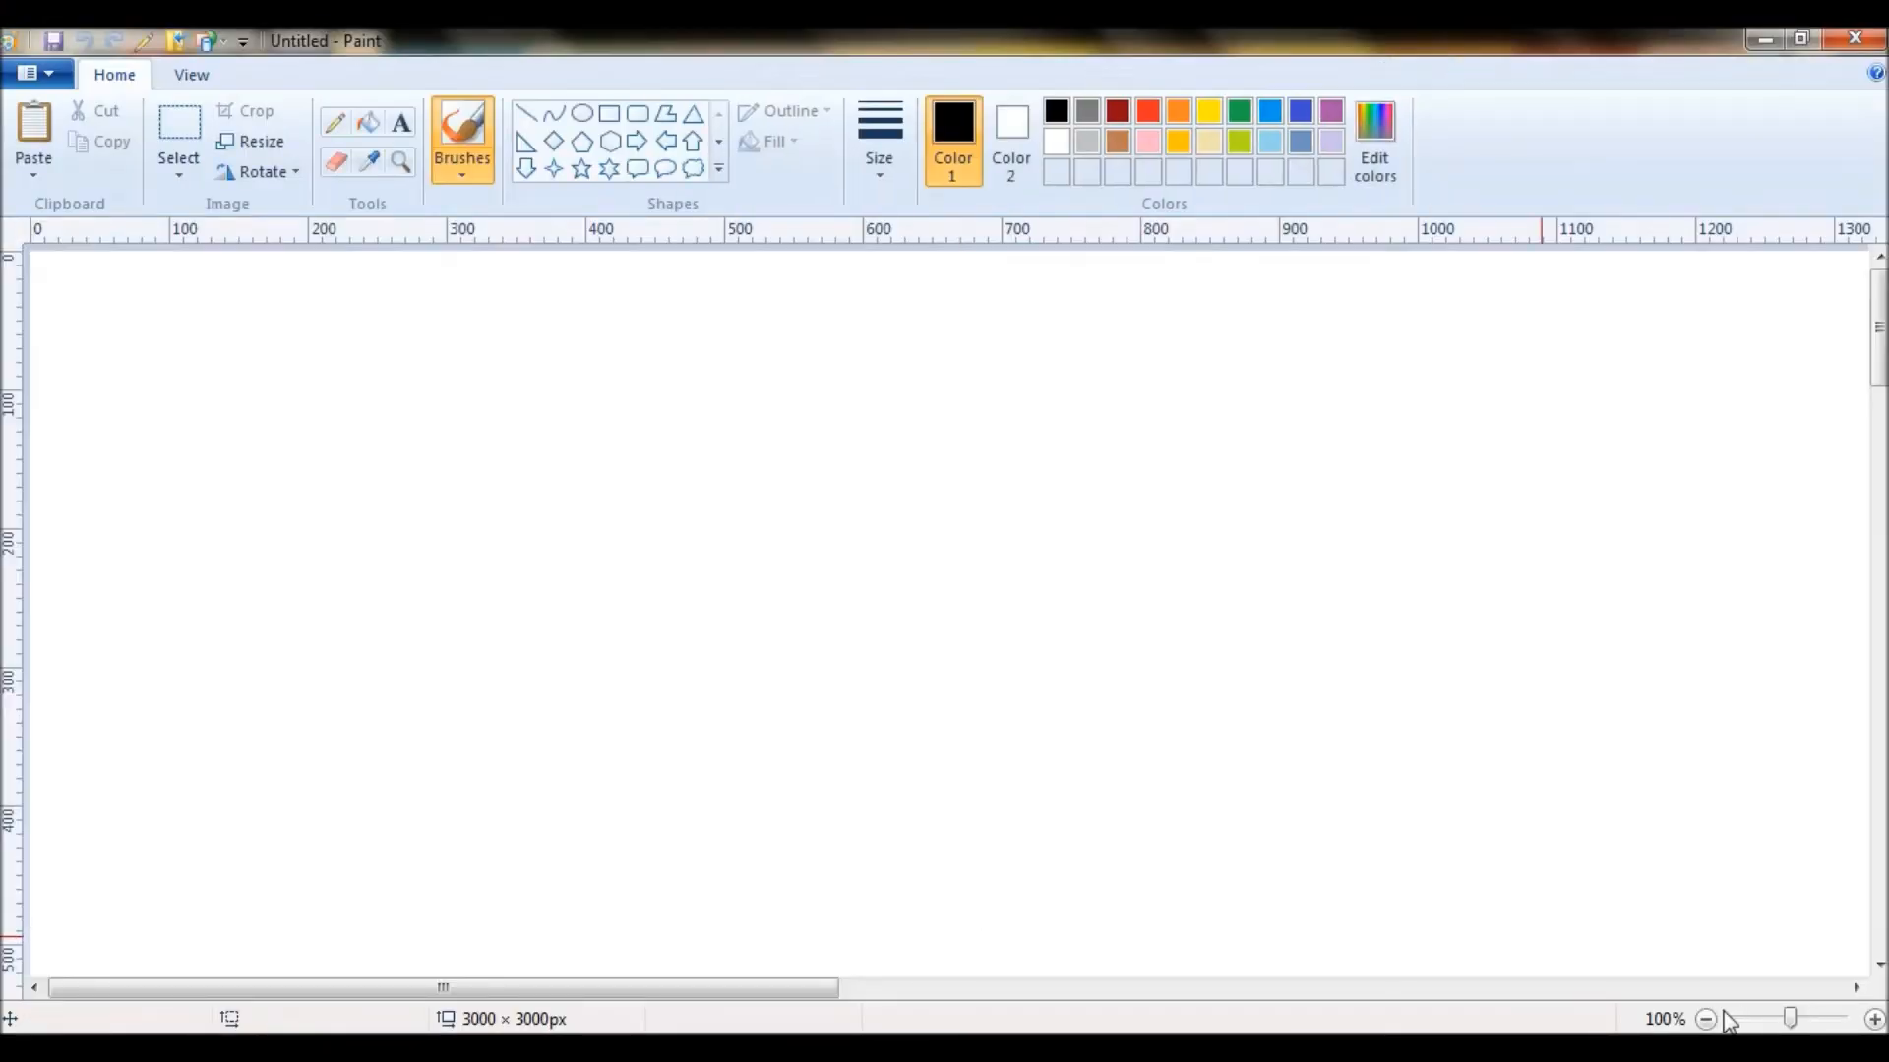
pyautogui.click(1706, 1018)
pyautogui.click(1706, 1018)
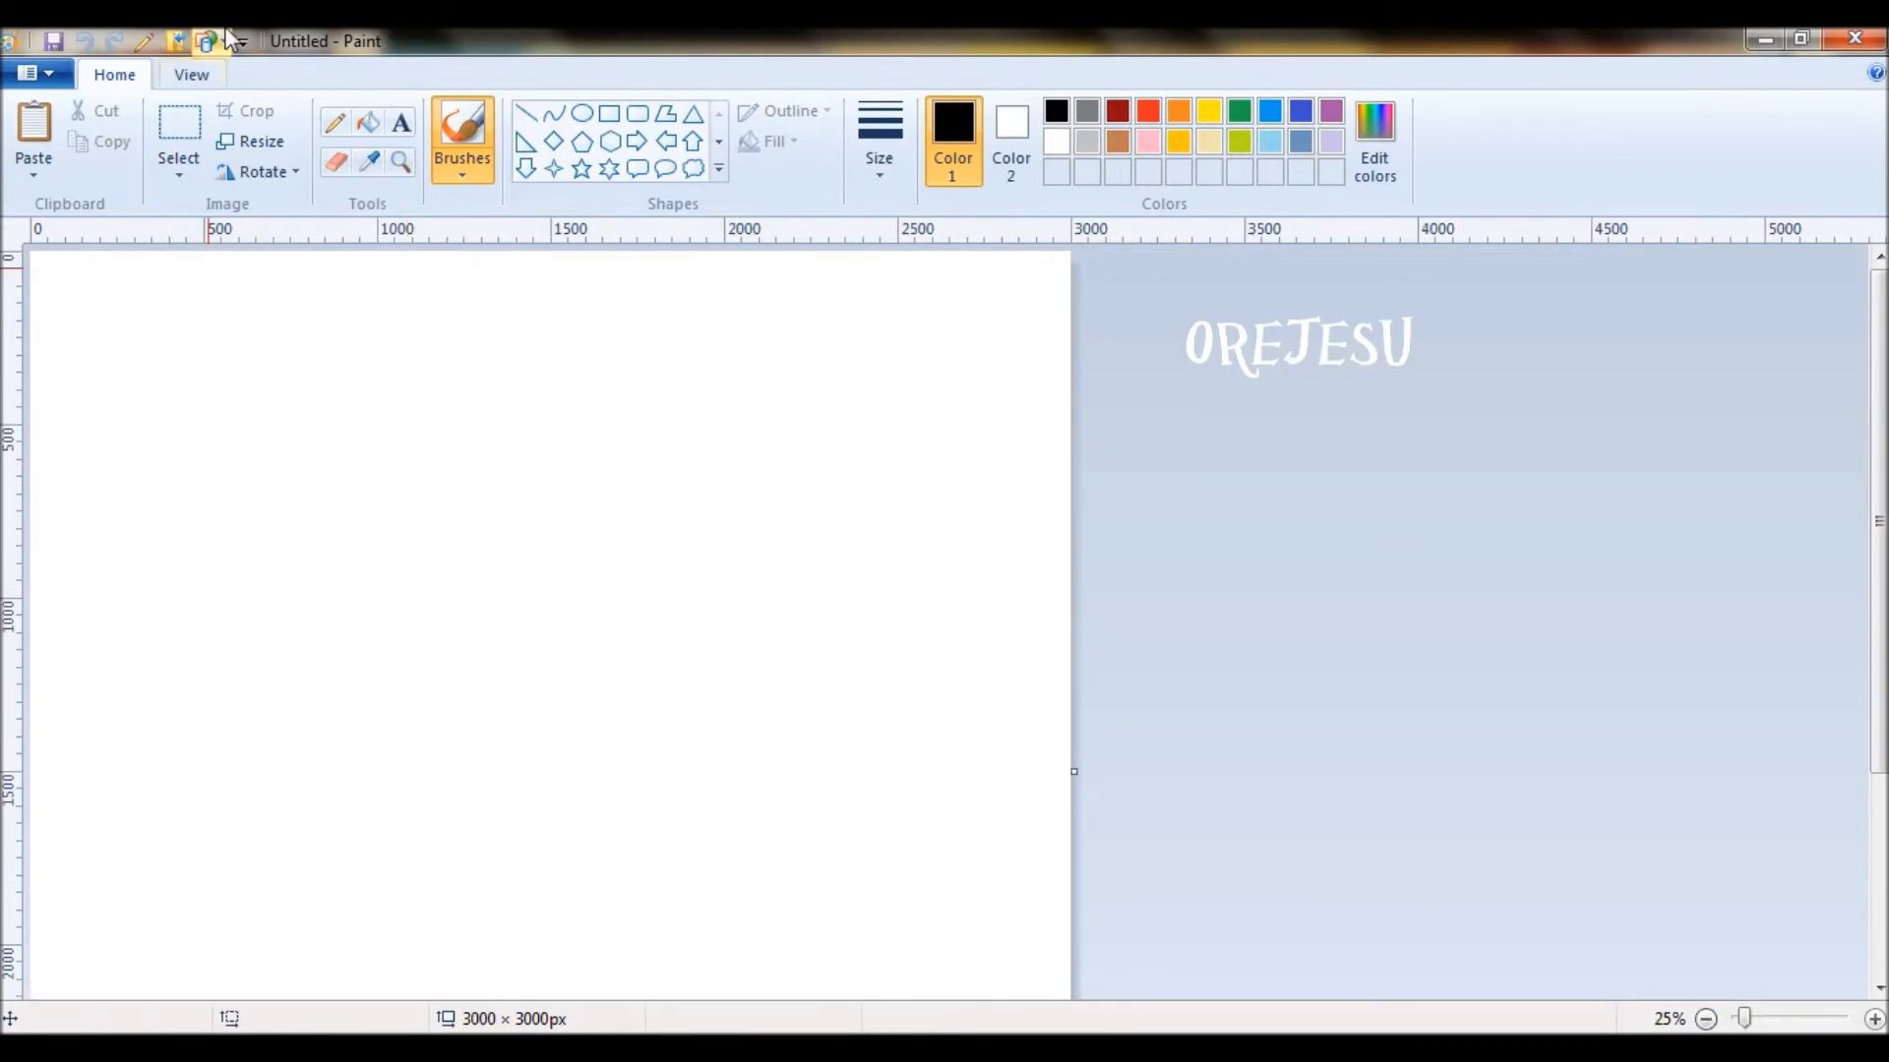
pyautogui.click(267, 145)
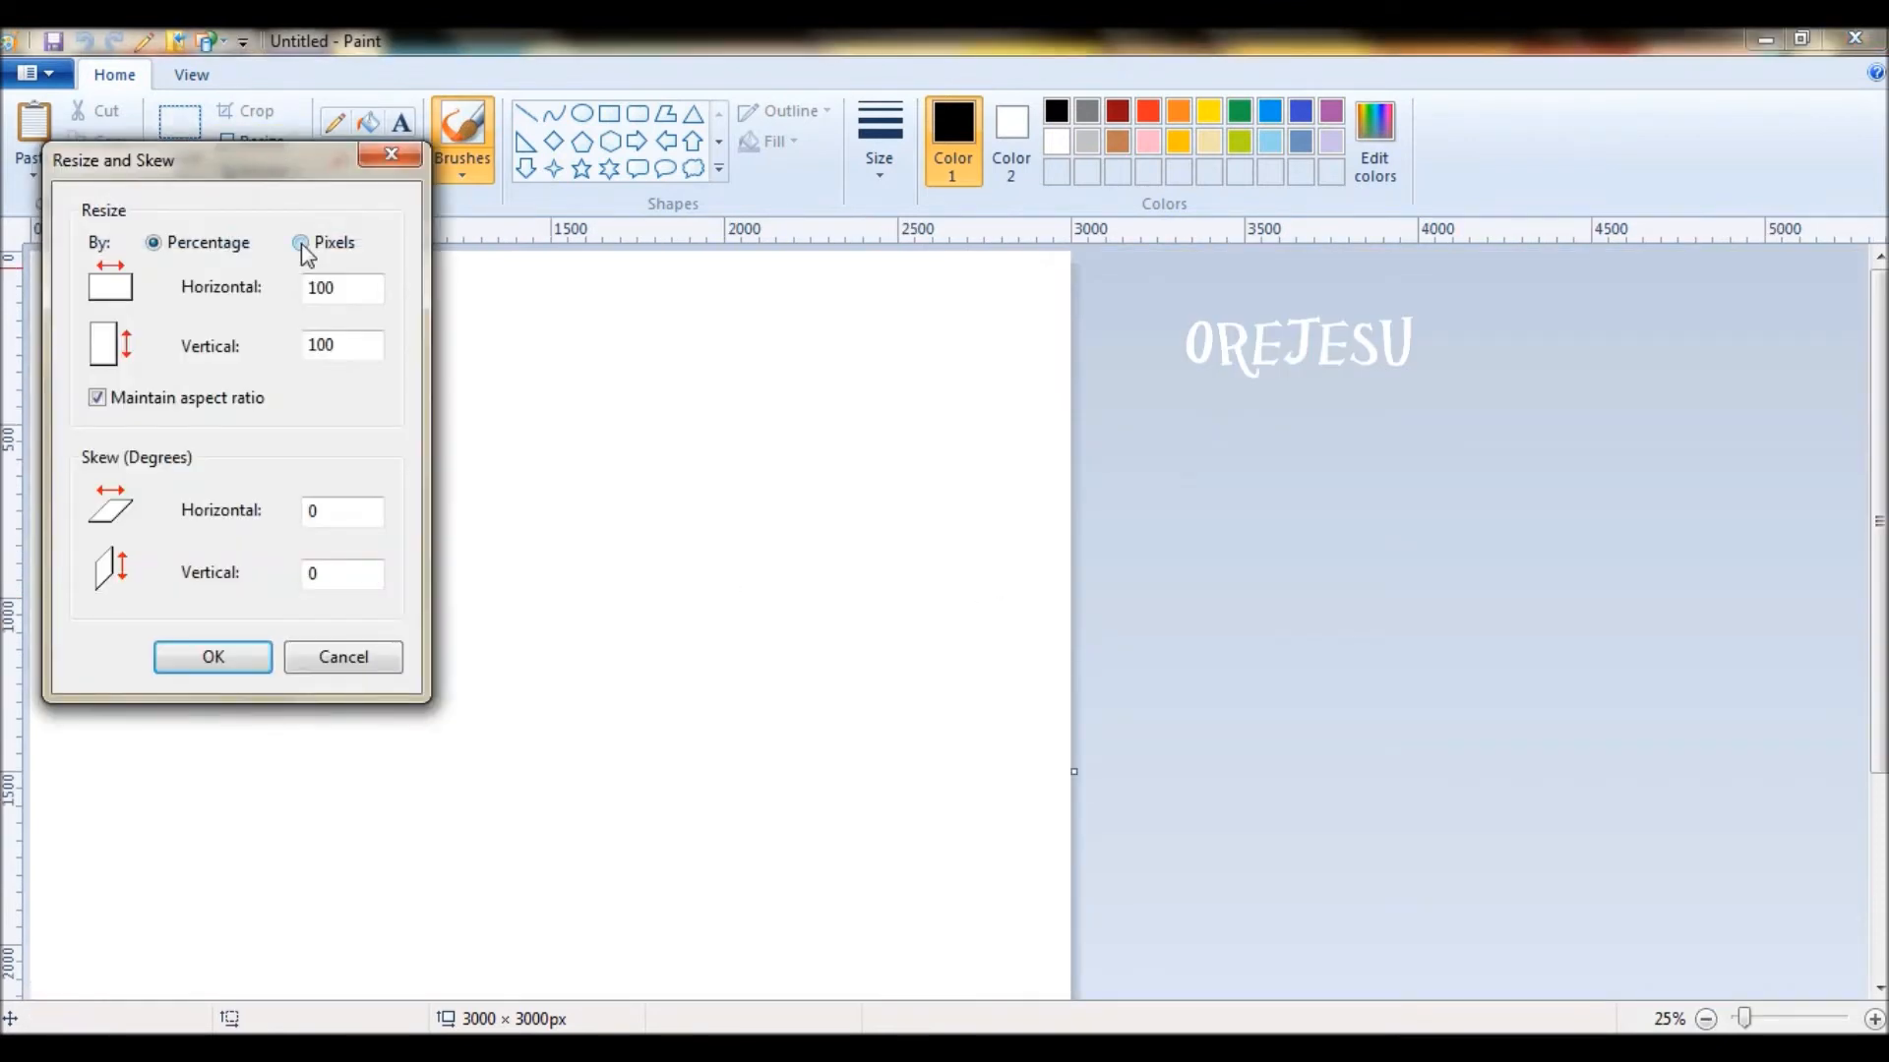
pyautogui.click(301, 246)
pyautogui.click(98, 398)
pyautogui.write('5')
pyautogui.click(201, 661)
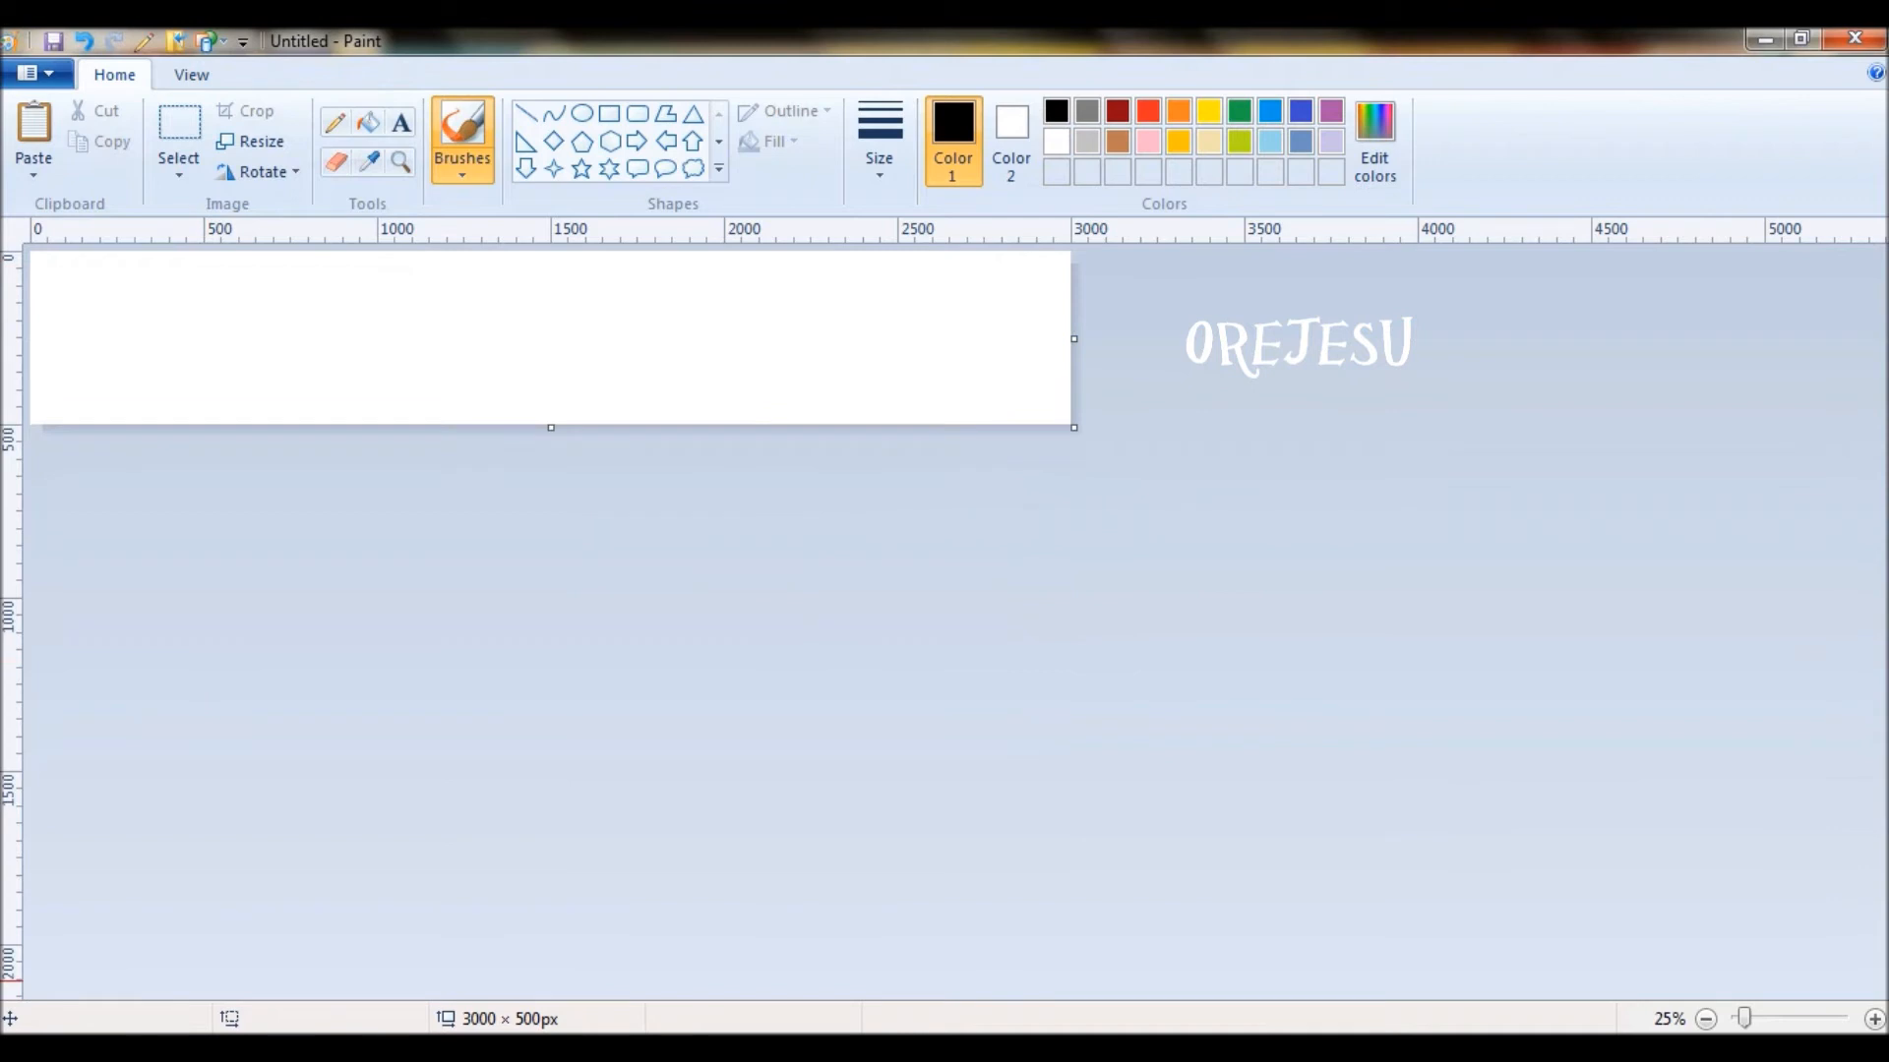
pyautogui.click(1874, 1020)
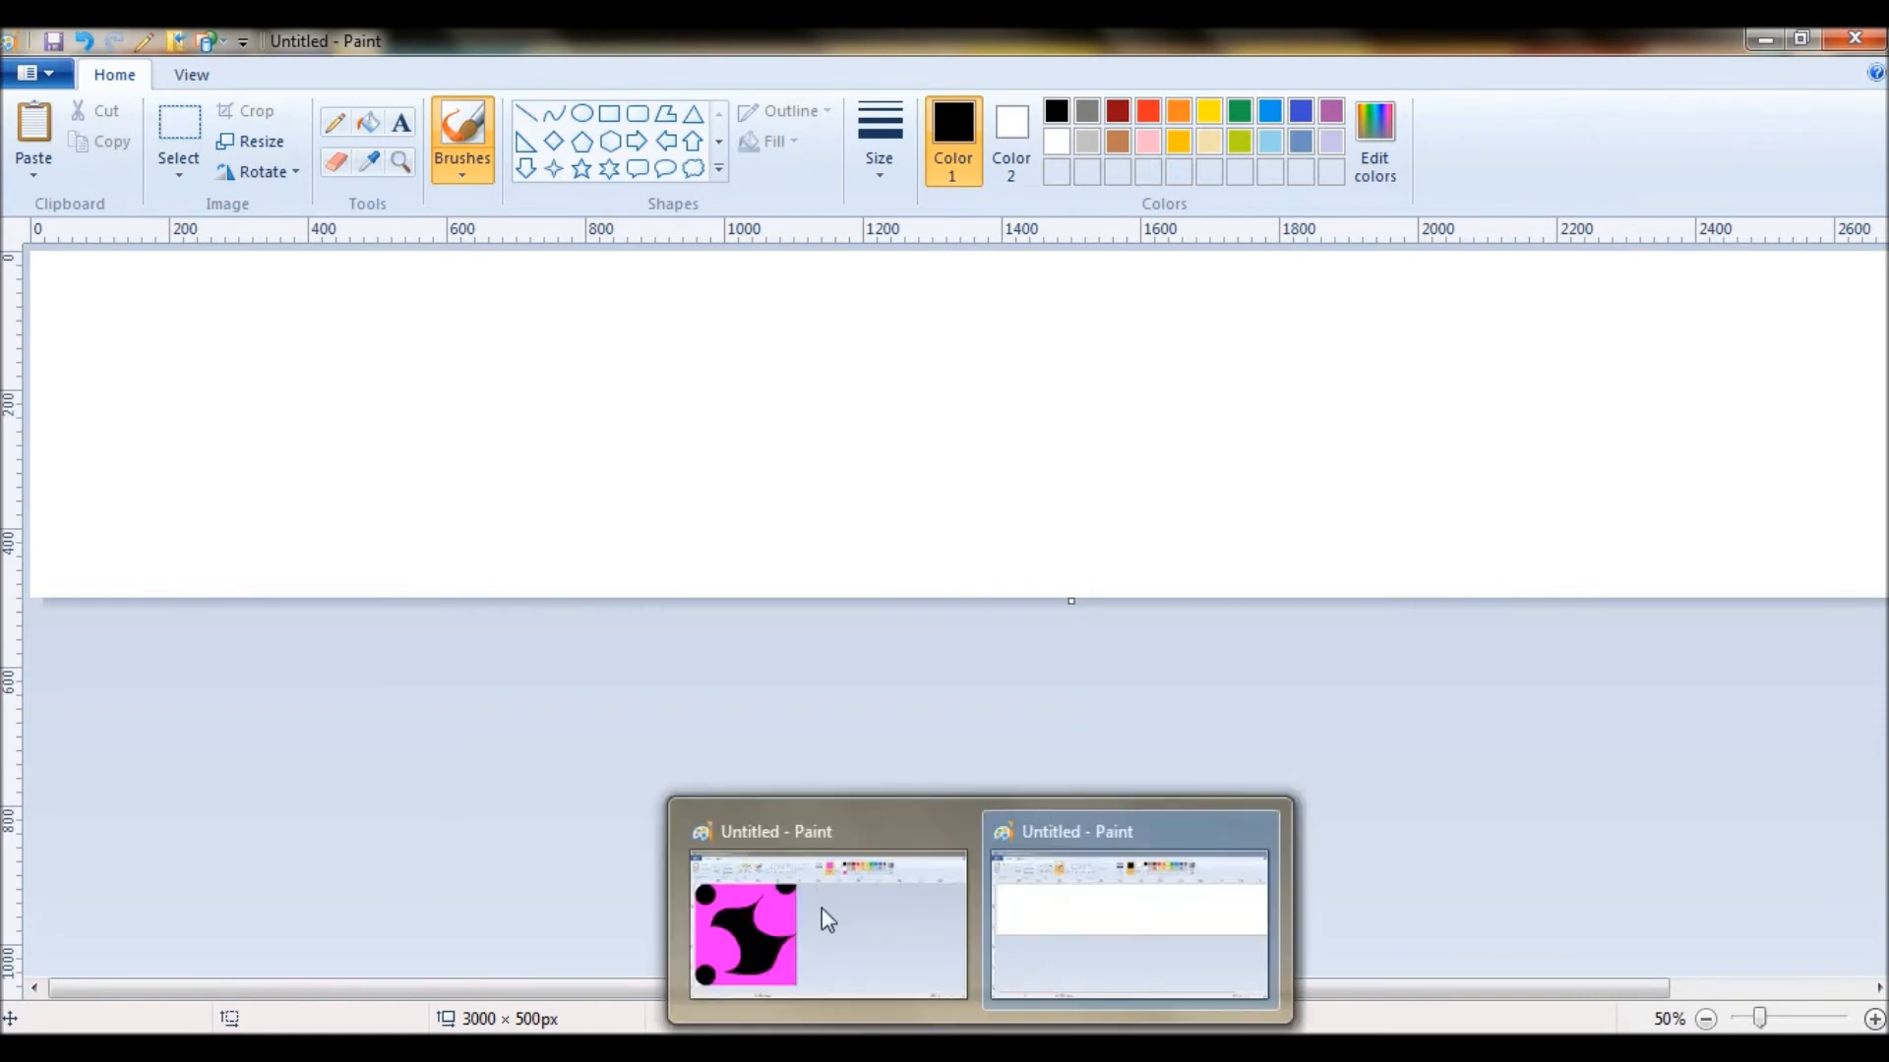
pyautogui.click(814, 901)
pyautogui.hotkey('ctrl', 'a')
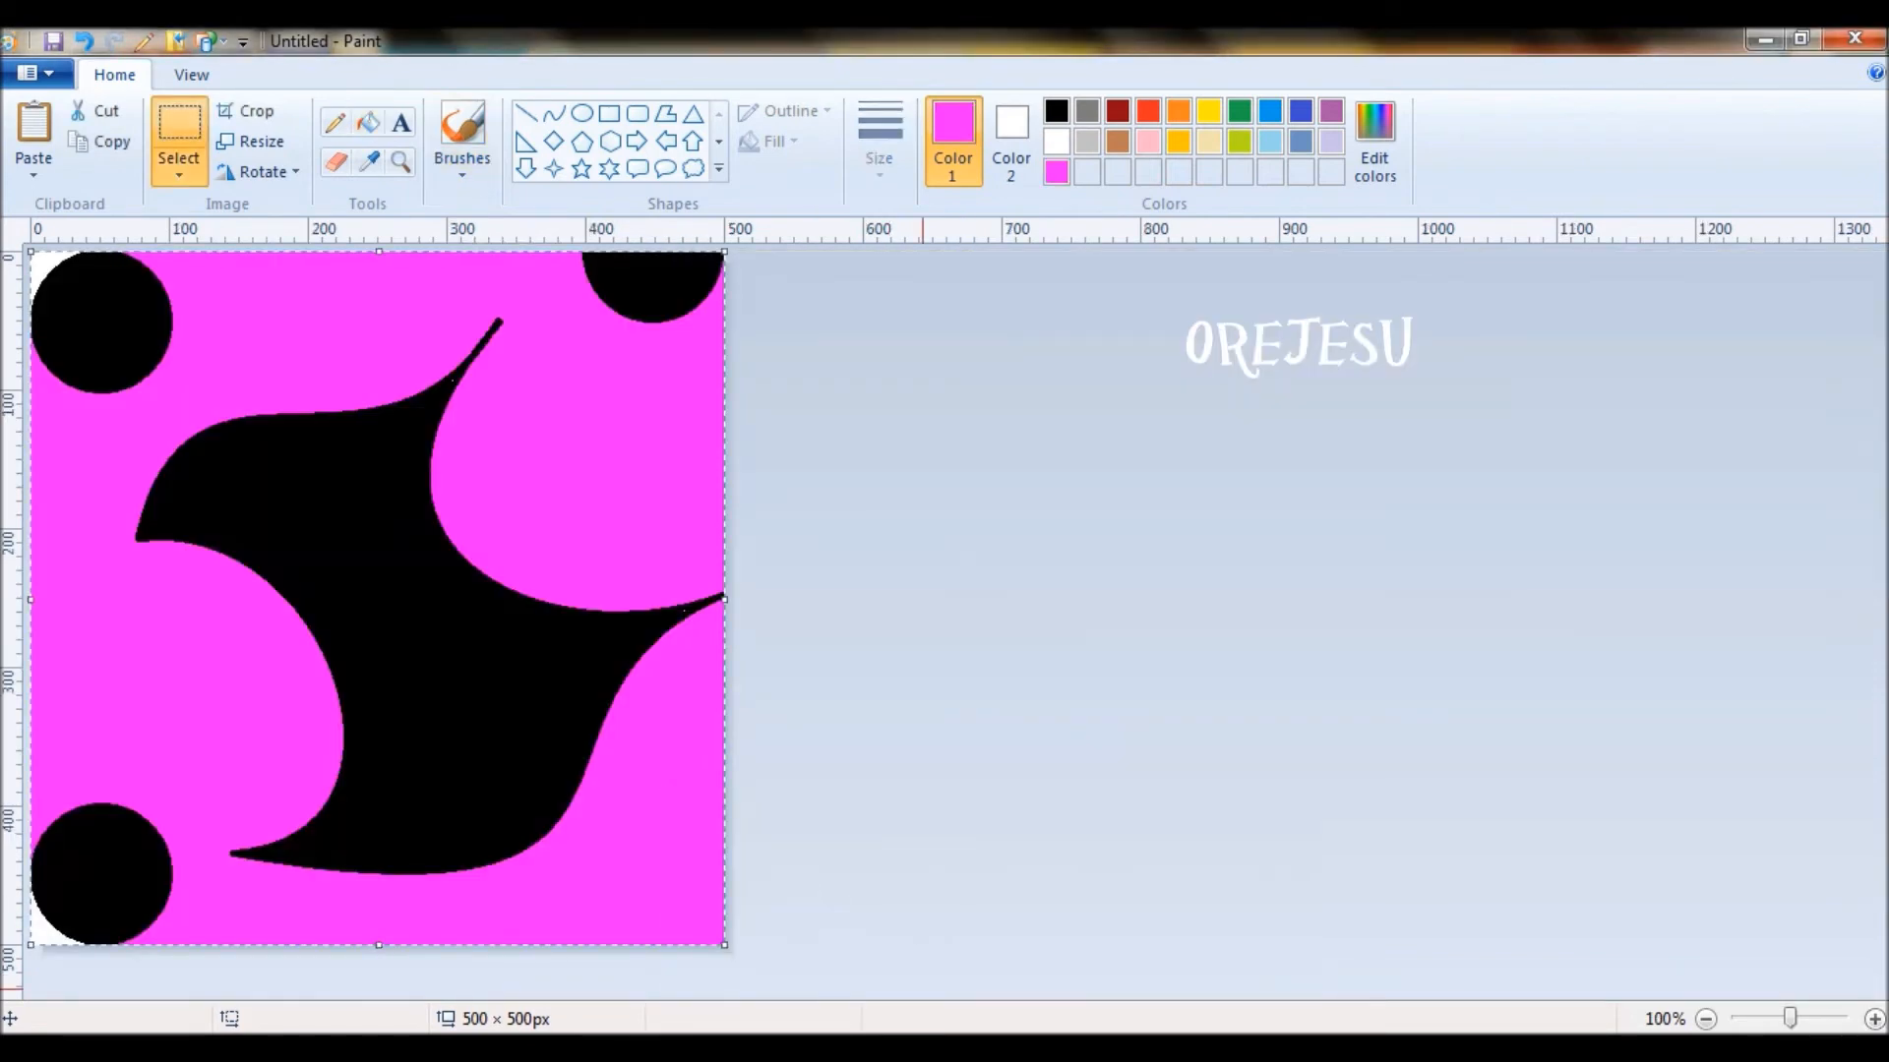
pyautogui.click(1092, 931)
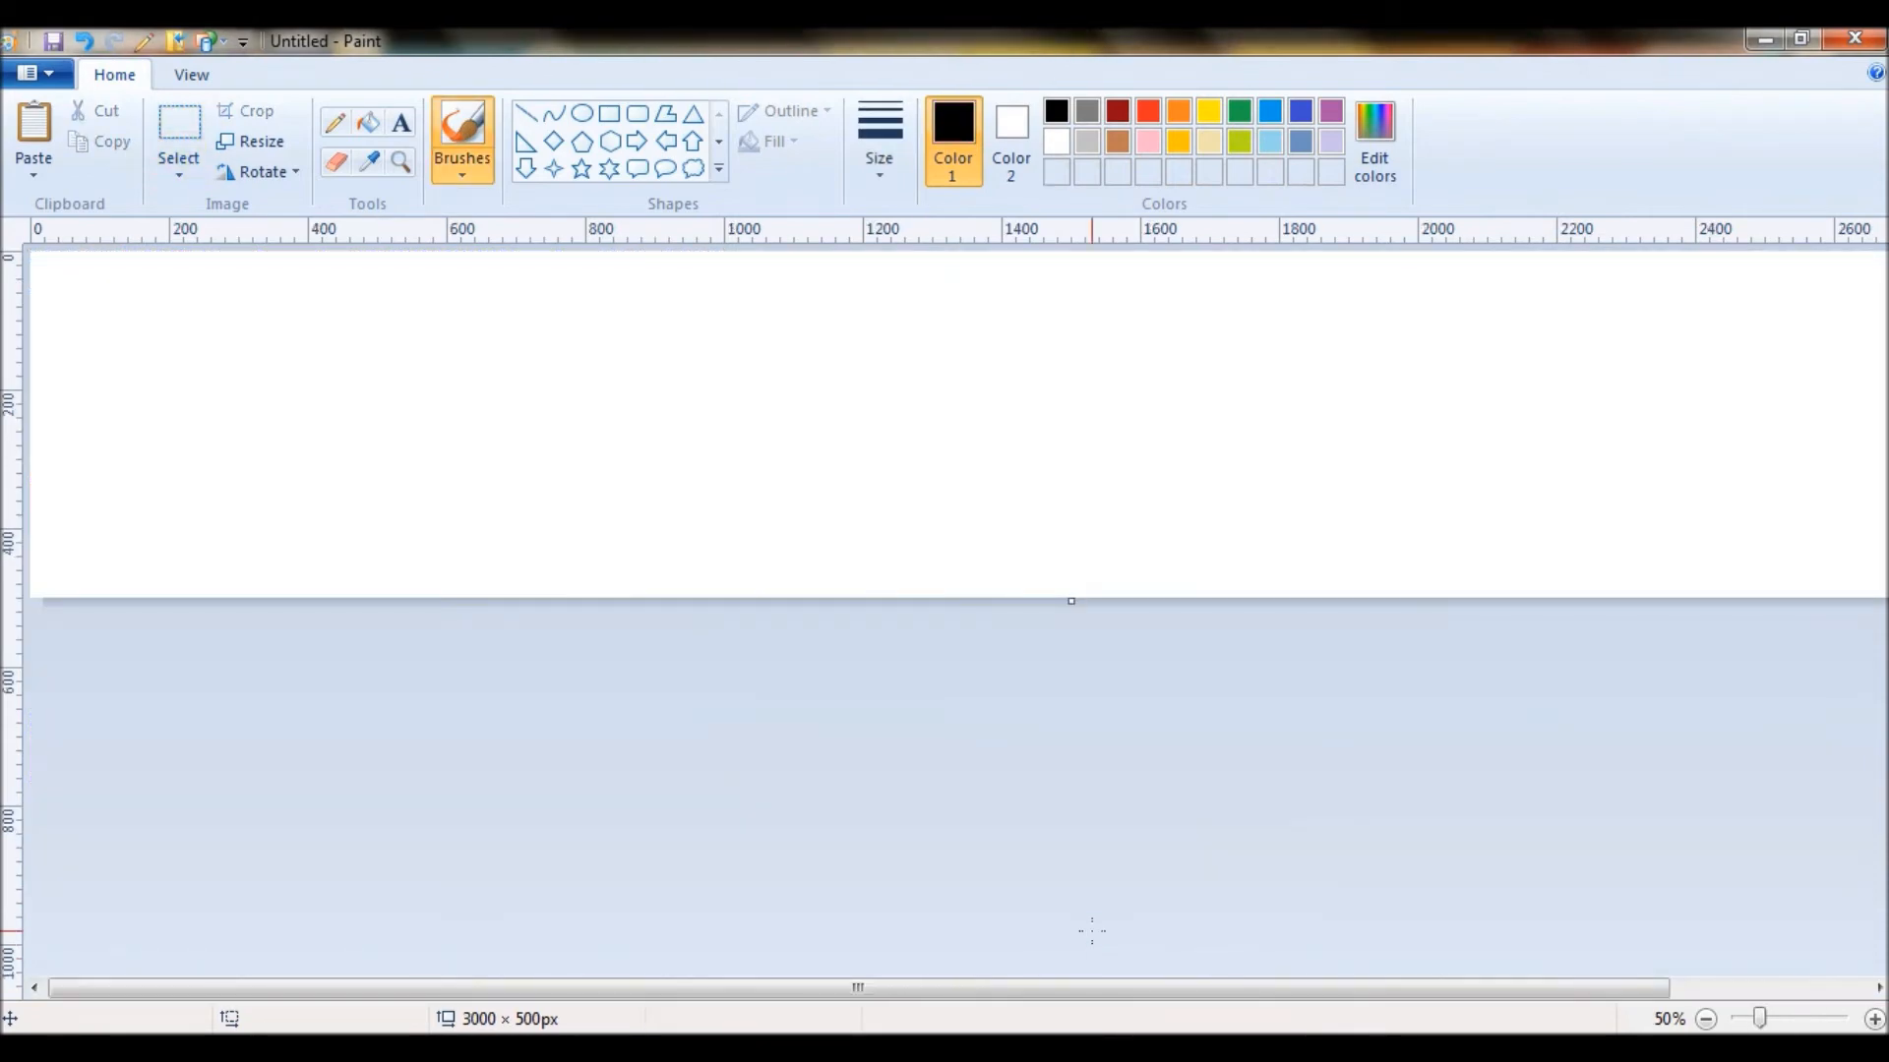
pyautogui.hotkey('ctrl', 'v')
pyautogui.moveTo(163, 420); pyautogui.dragTo(514, 422)
pyautogui.hotkey('ctrl', 'z')
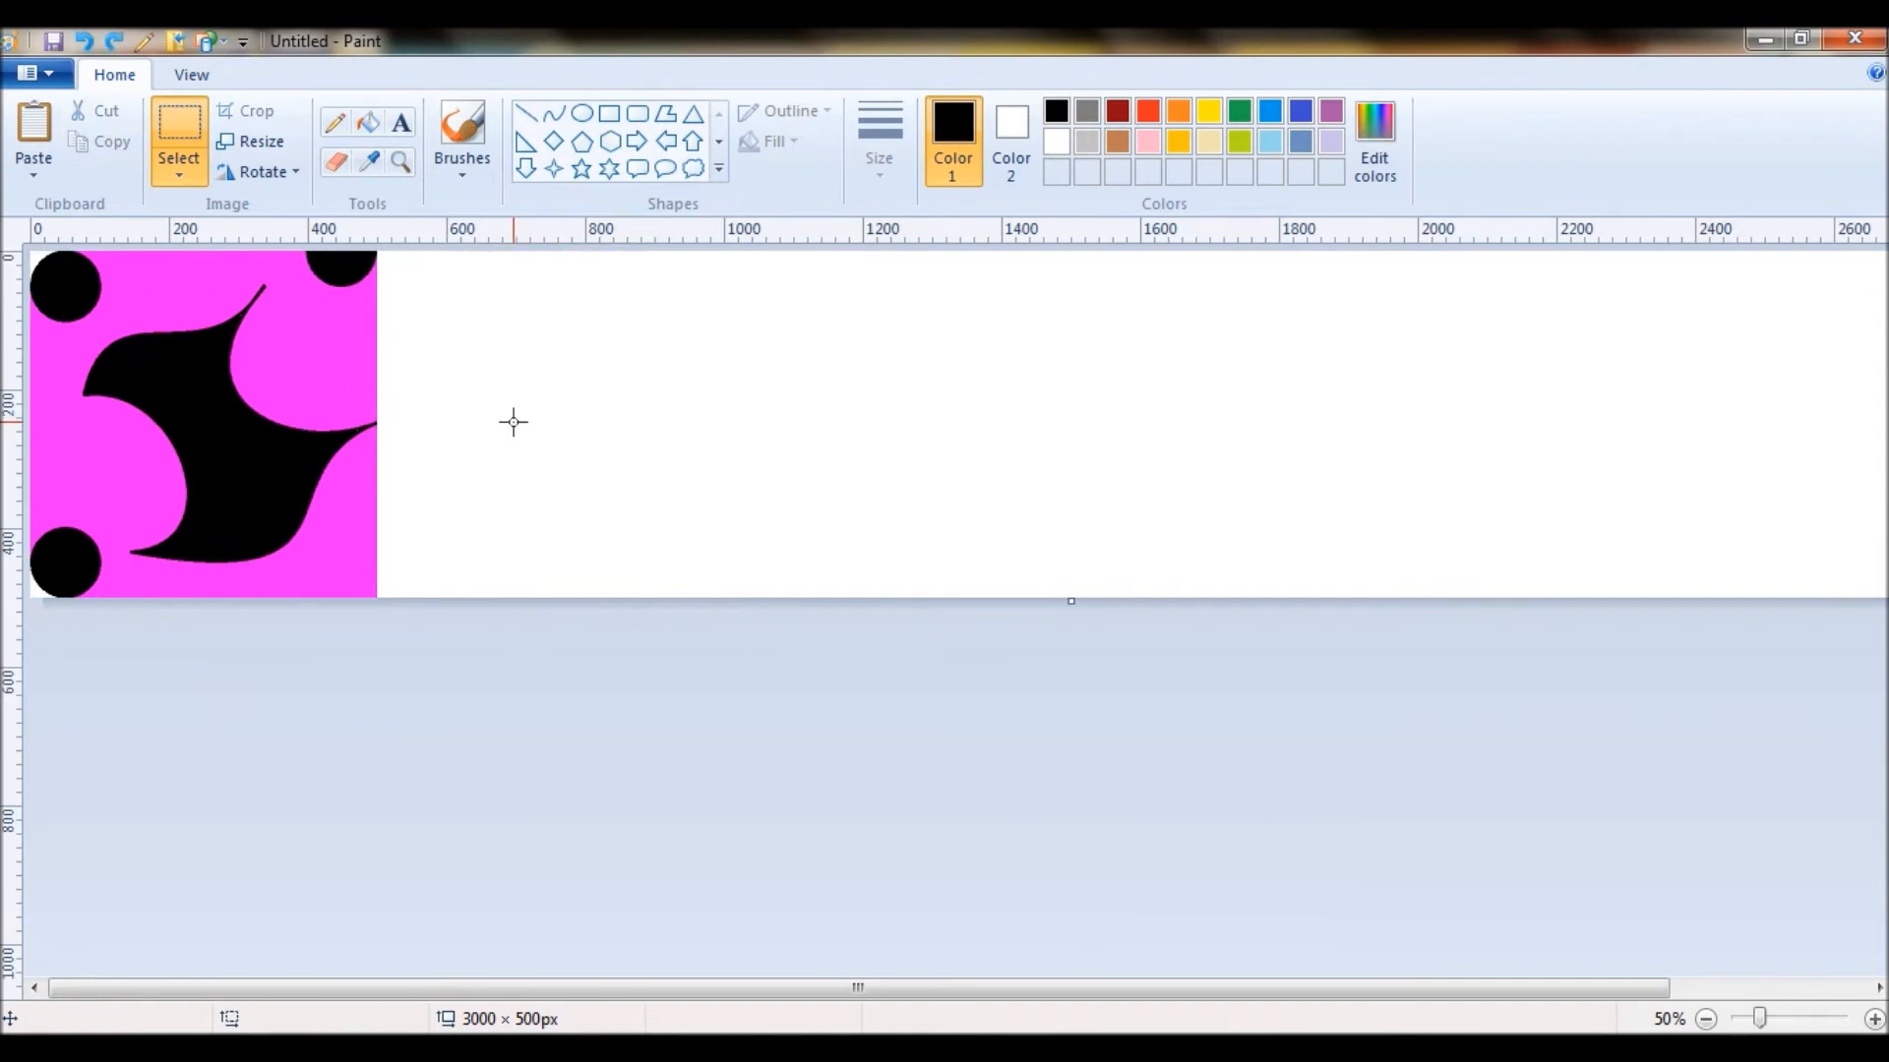
pyautogui.hotkey('ctrl', 'z')
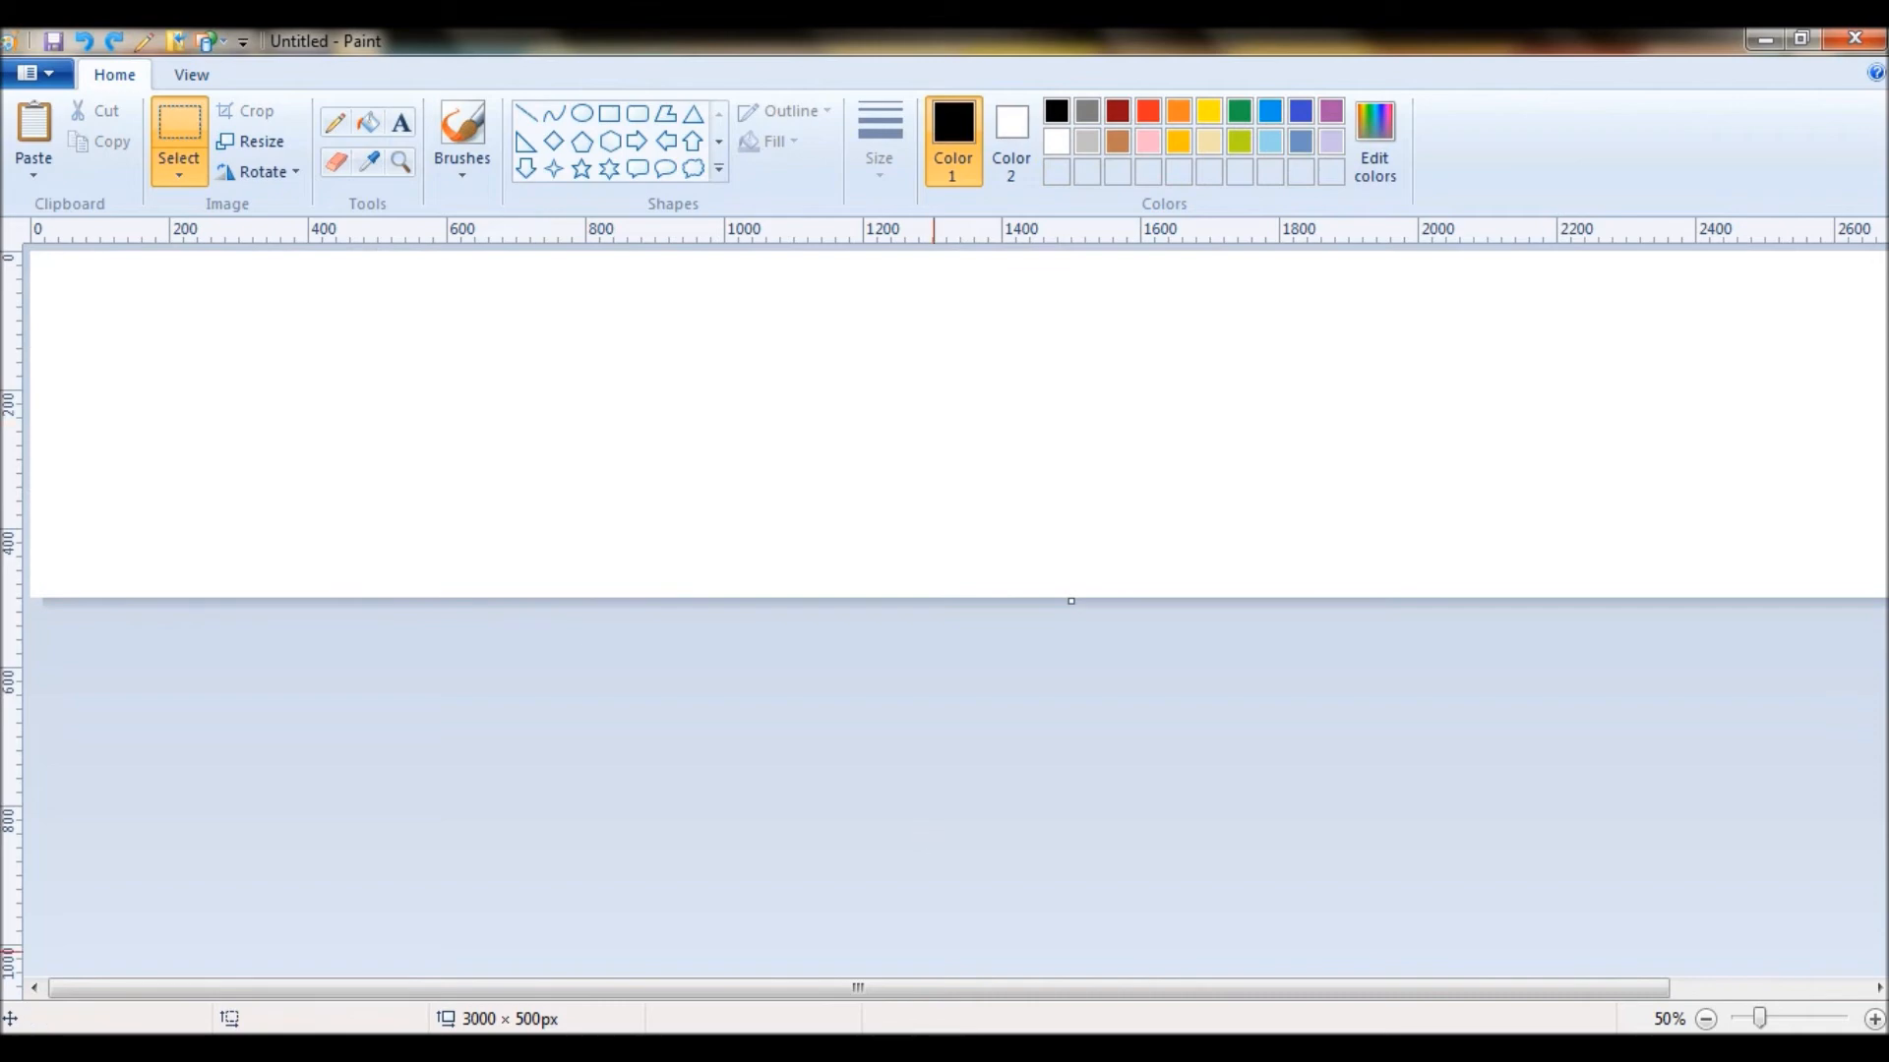
# Return to the 500 × 500 pattern image and fill the white corners beside the upper-left and lower-left circles with magenta
pyautogui.moveTo(964, 1049)
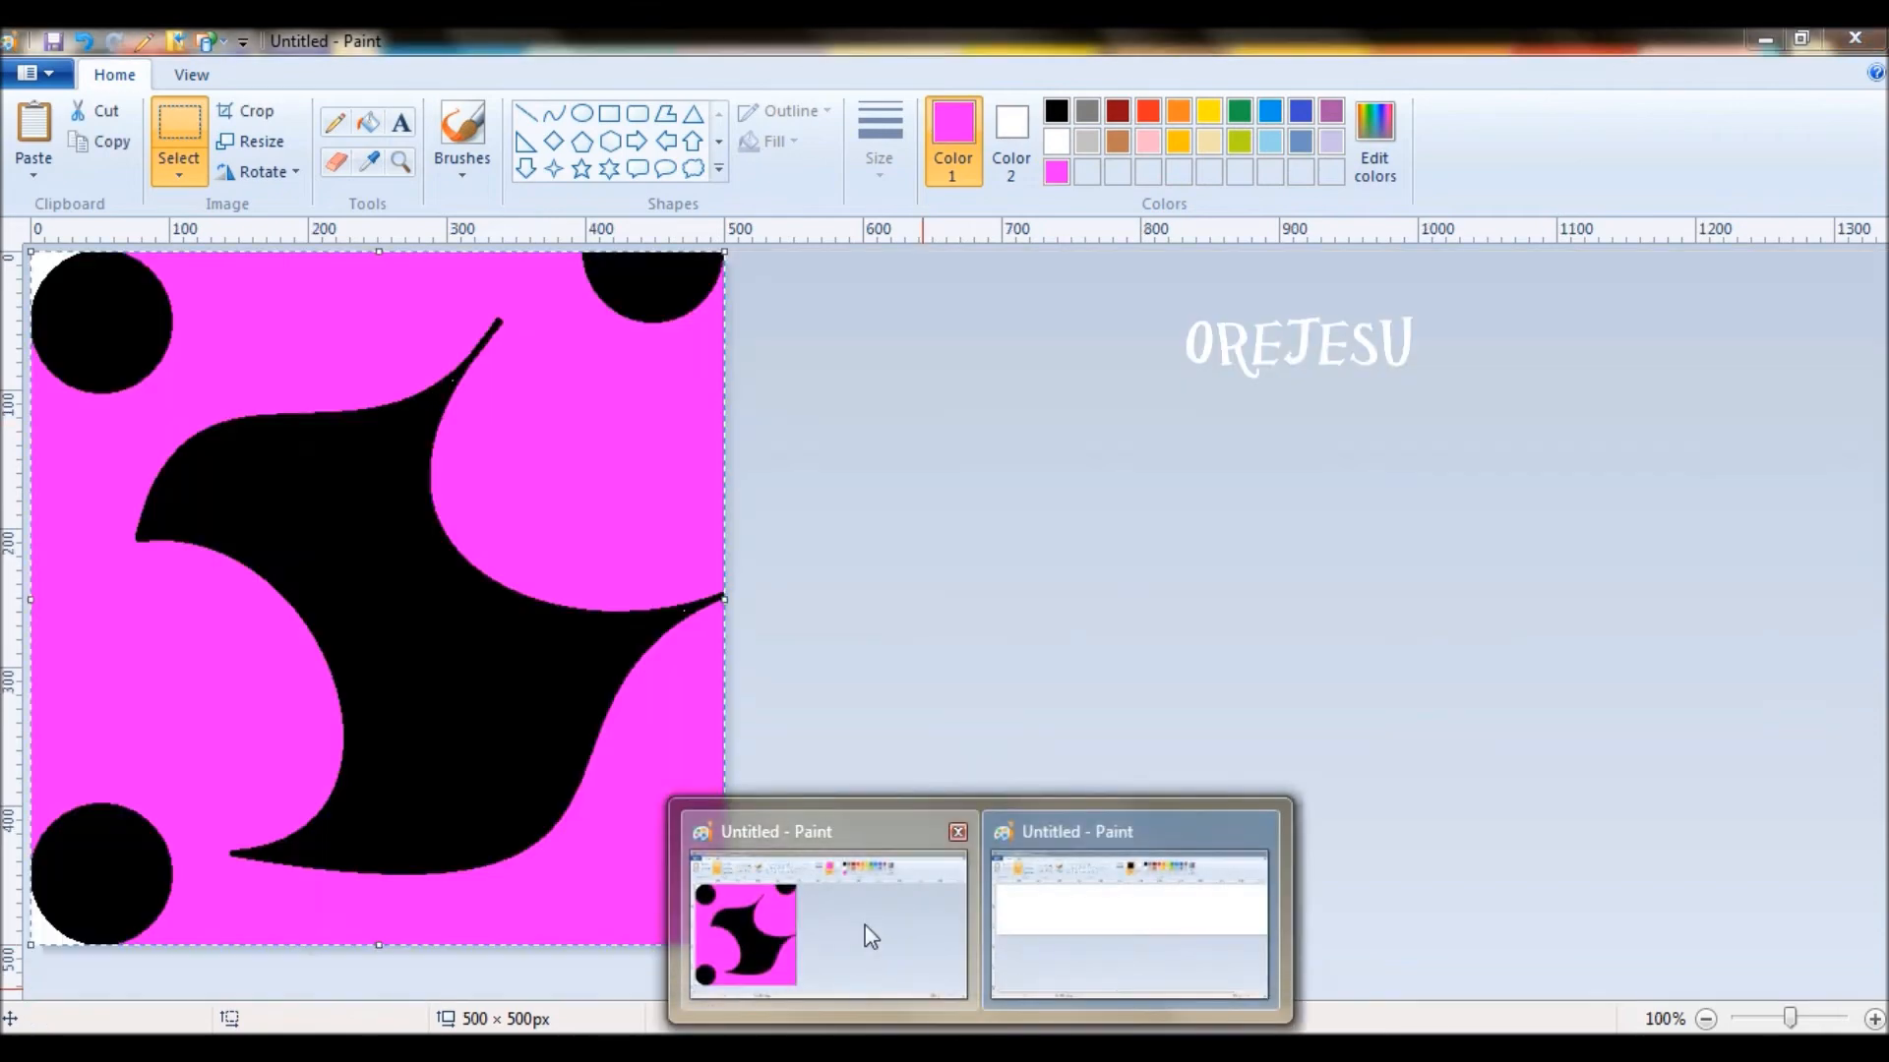
pyautogui.click(865, 925)
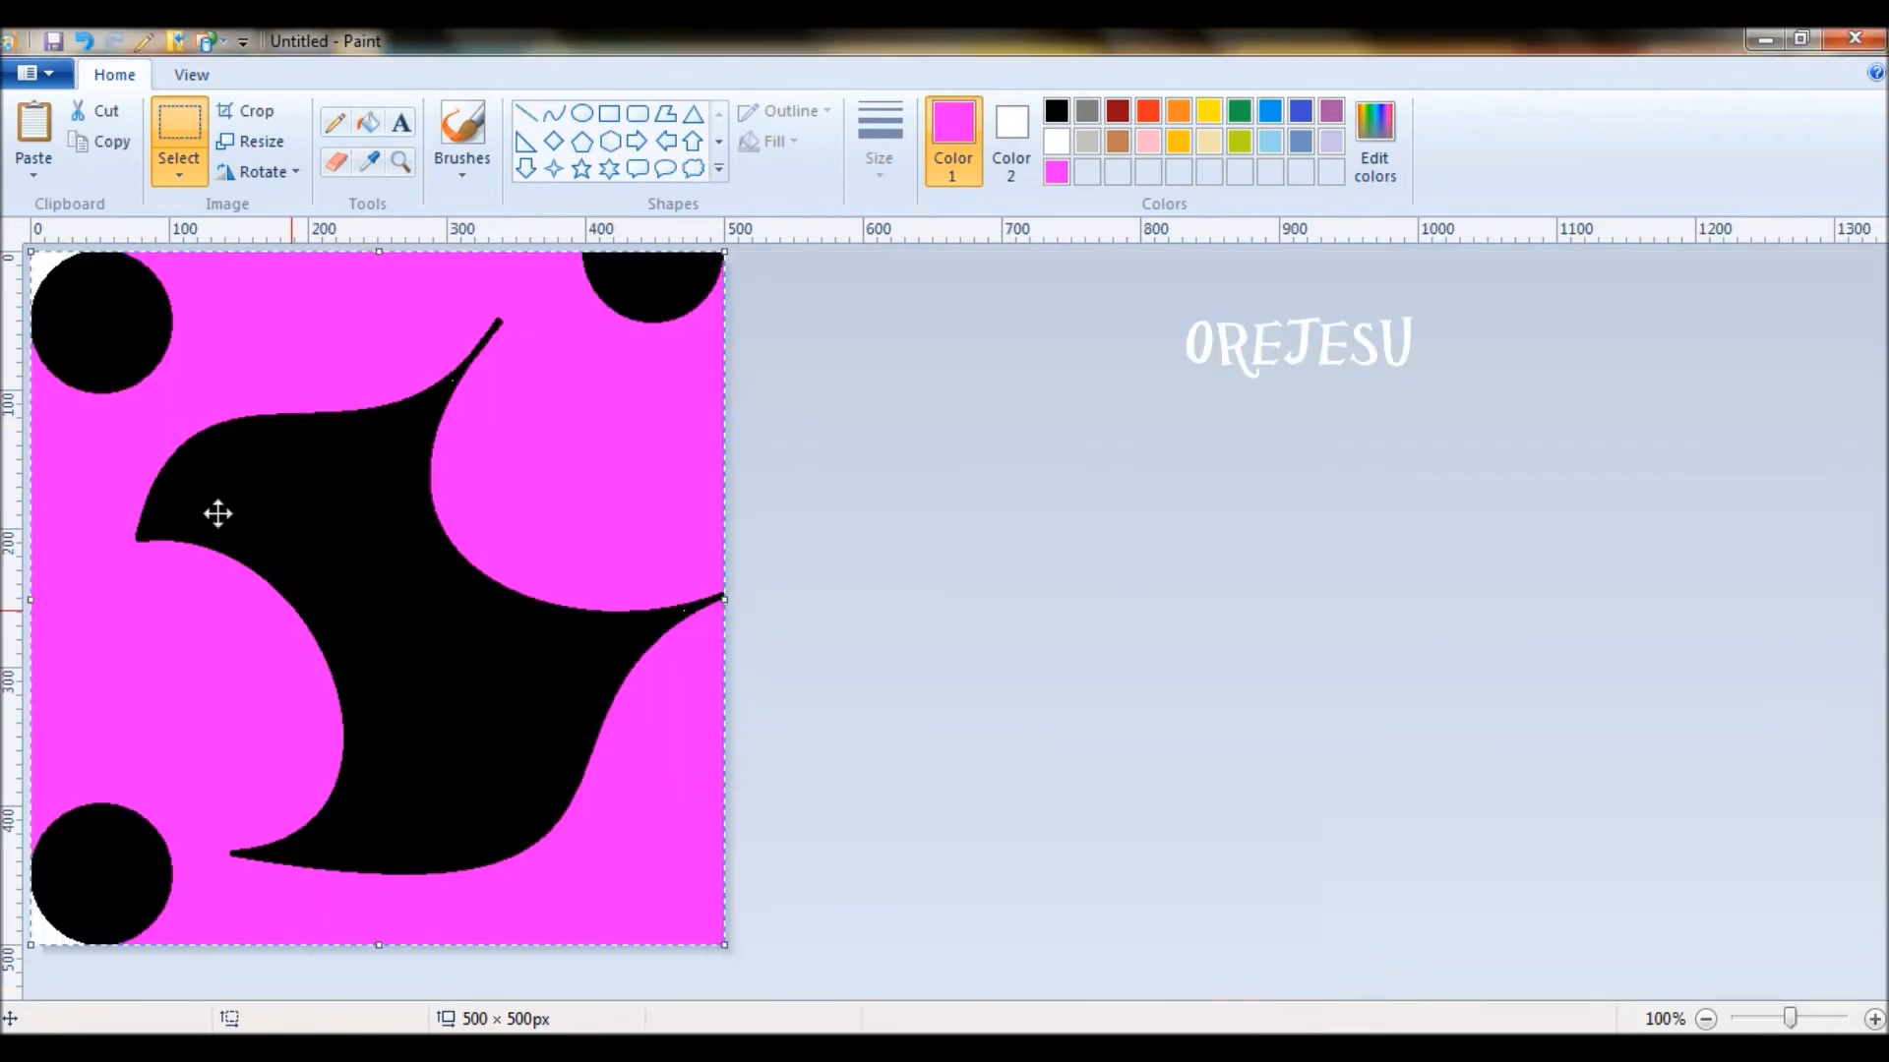
pyautogui.click(1297, 559)
pyautogui.click(368, 122)
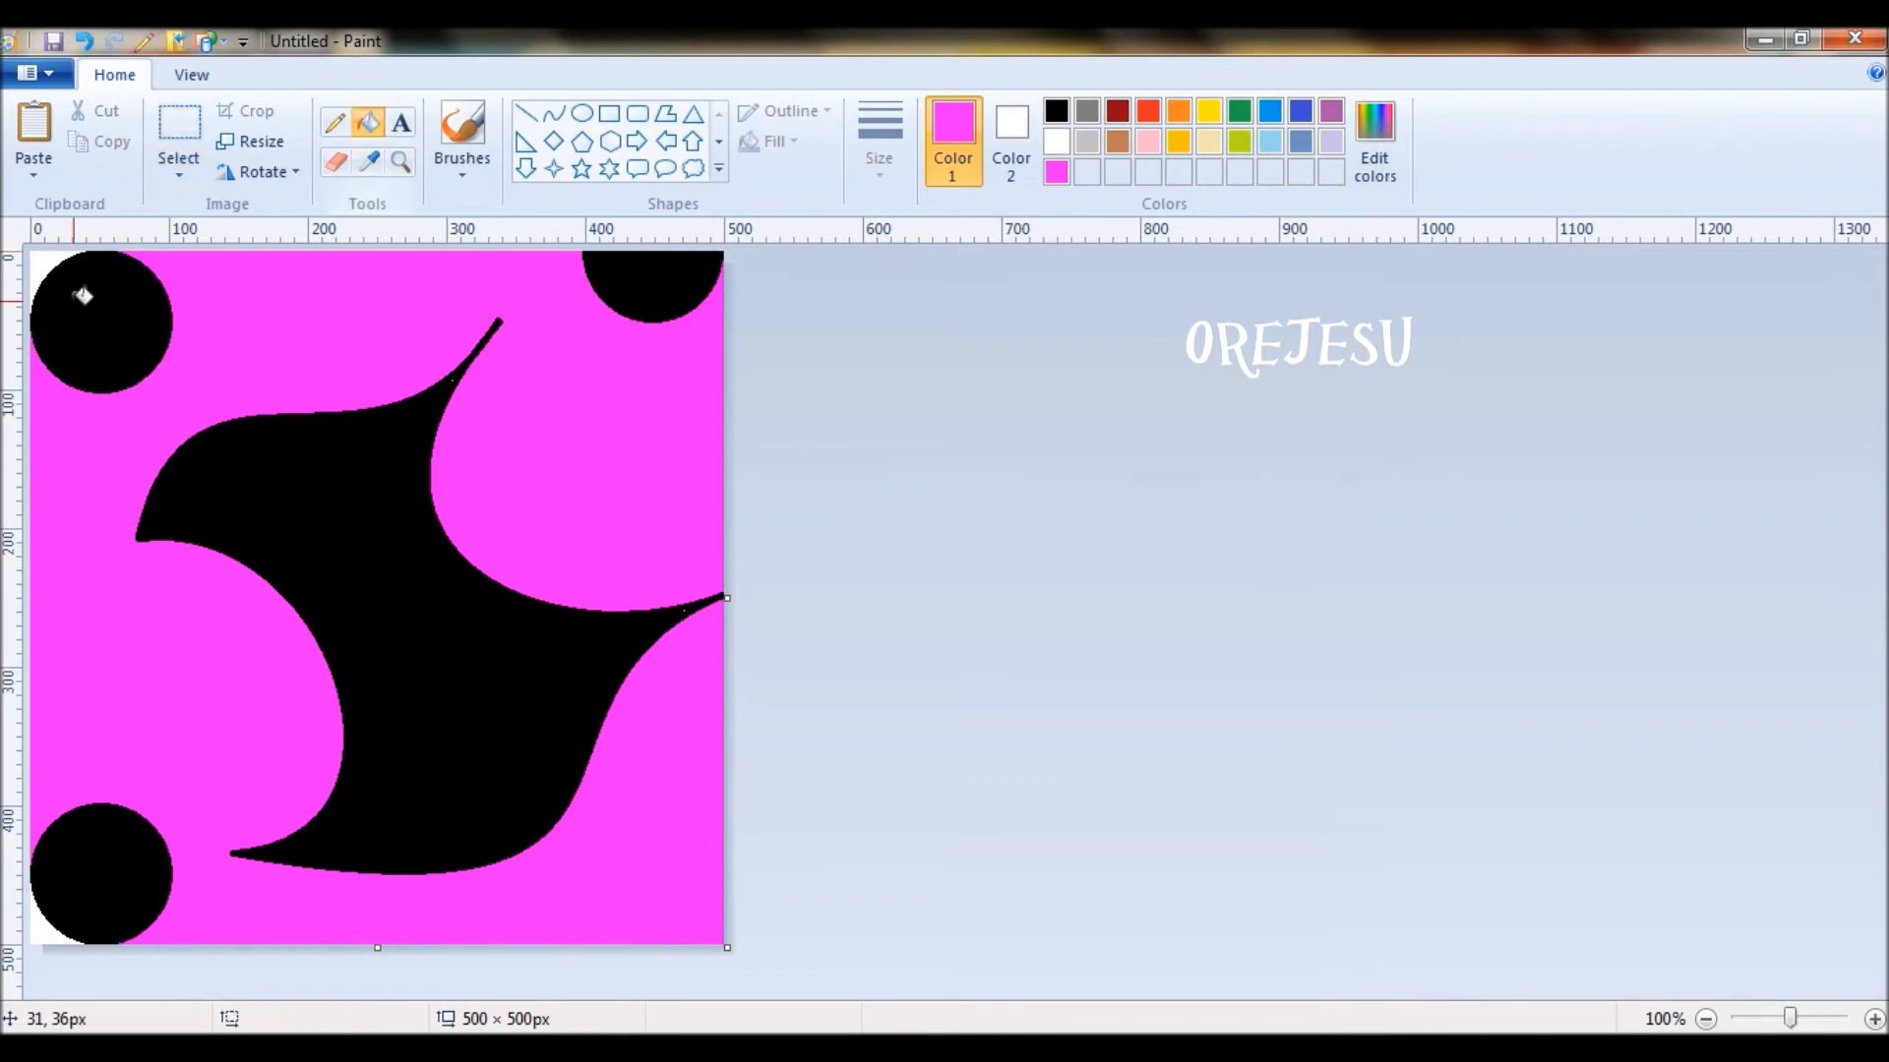
pyautogui.click(41, 260)
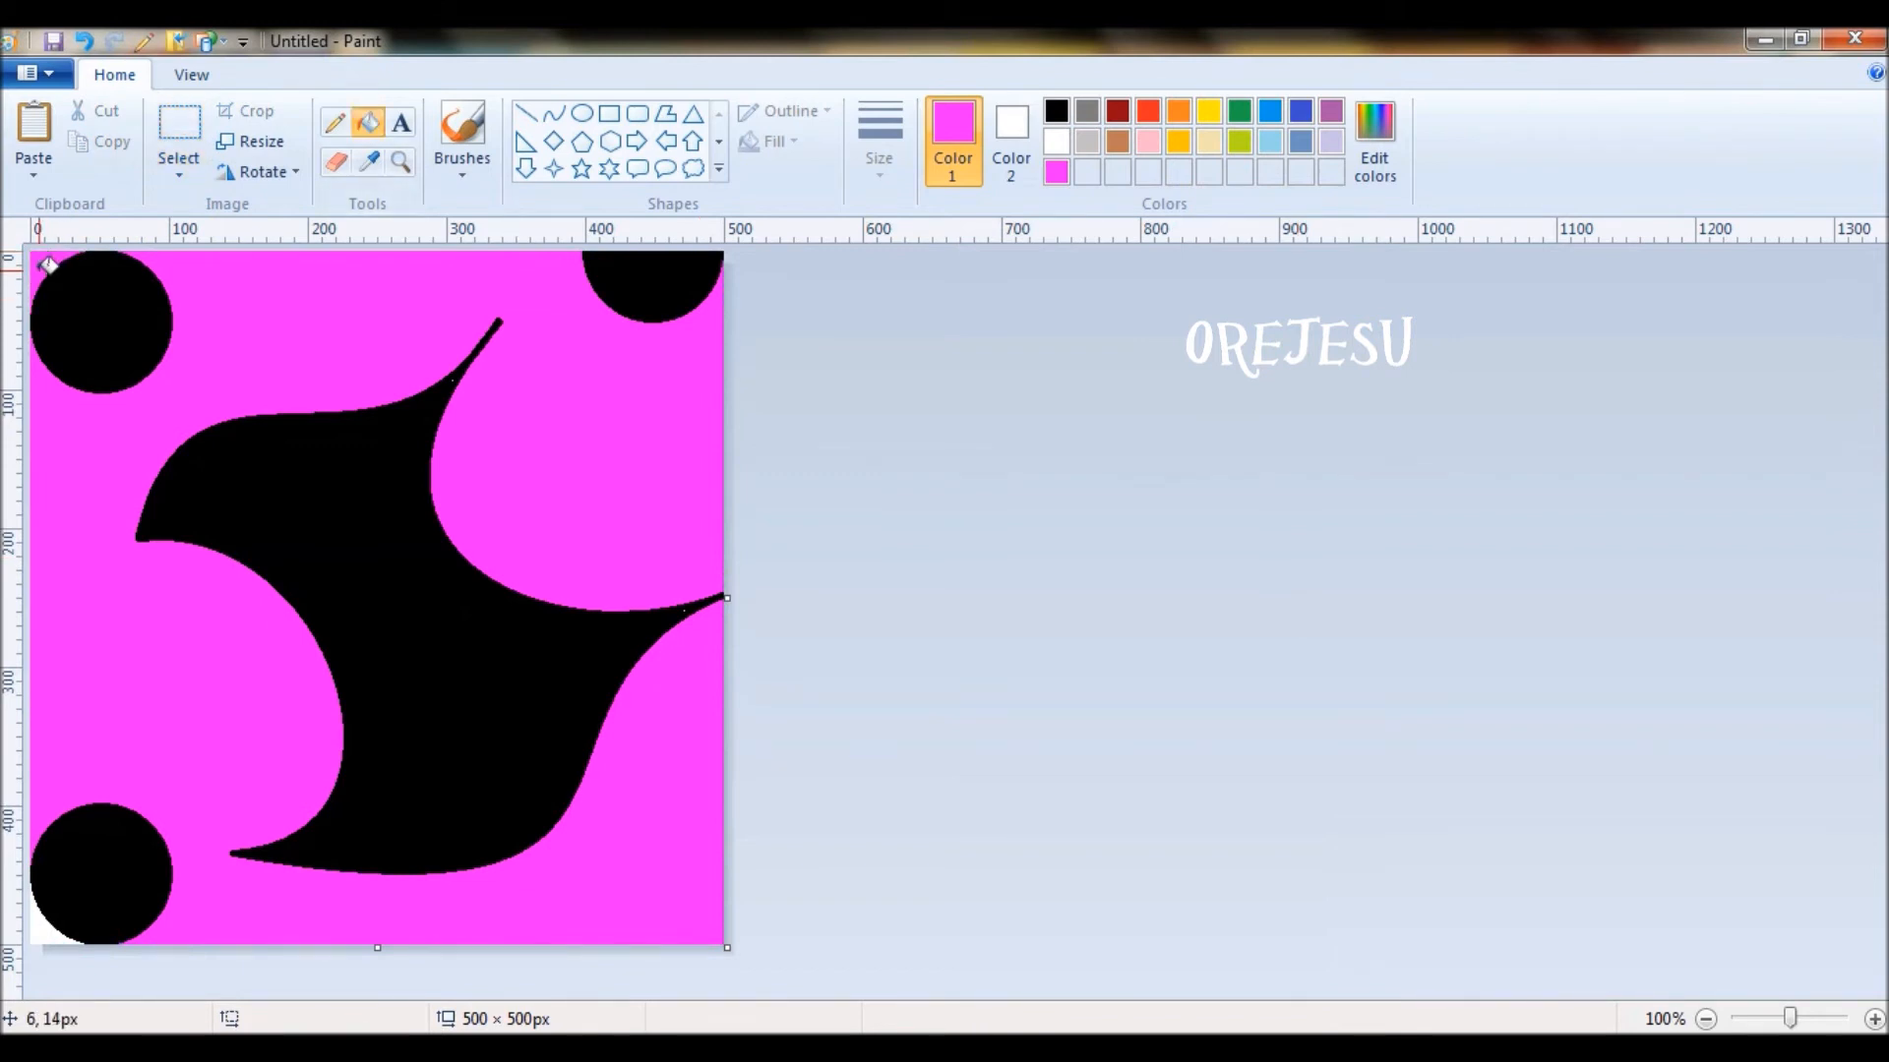
pyautogui.click(47, 927)
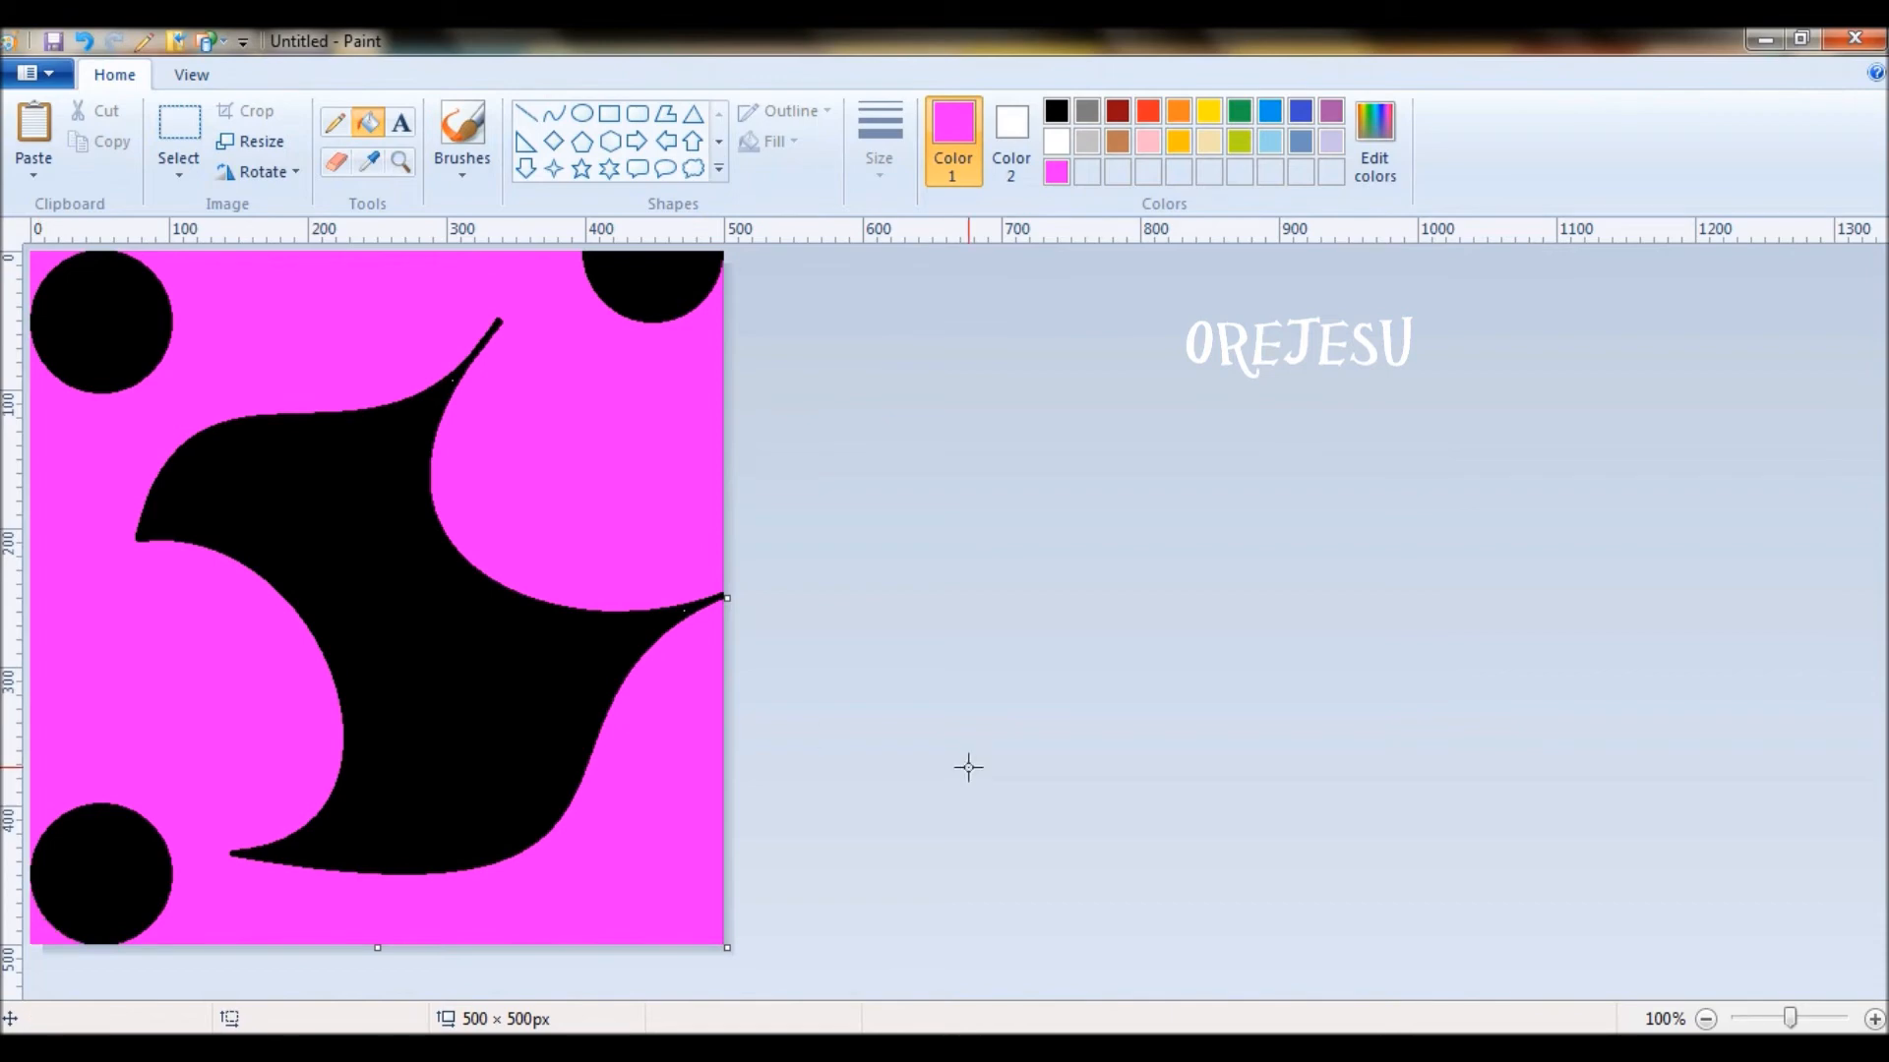
# Copy the whole pattern image and paste it as the first tile at the left end of the 3000 × 500 canvas
pyautogui.hotkey('ctrl', 'a')
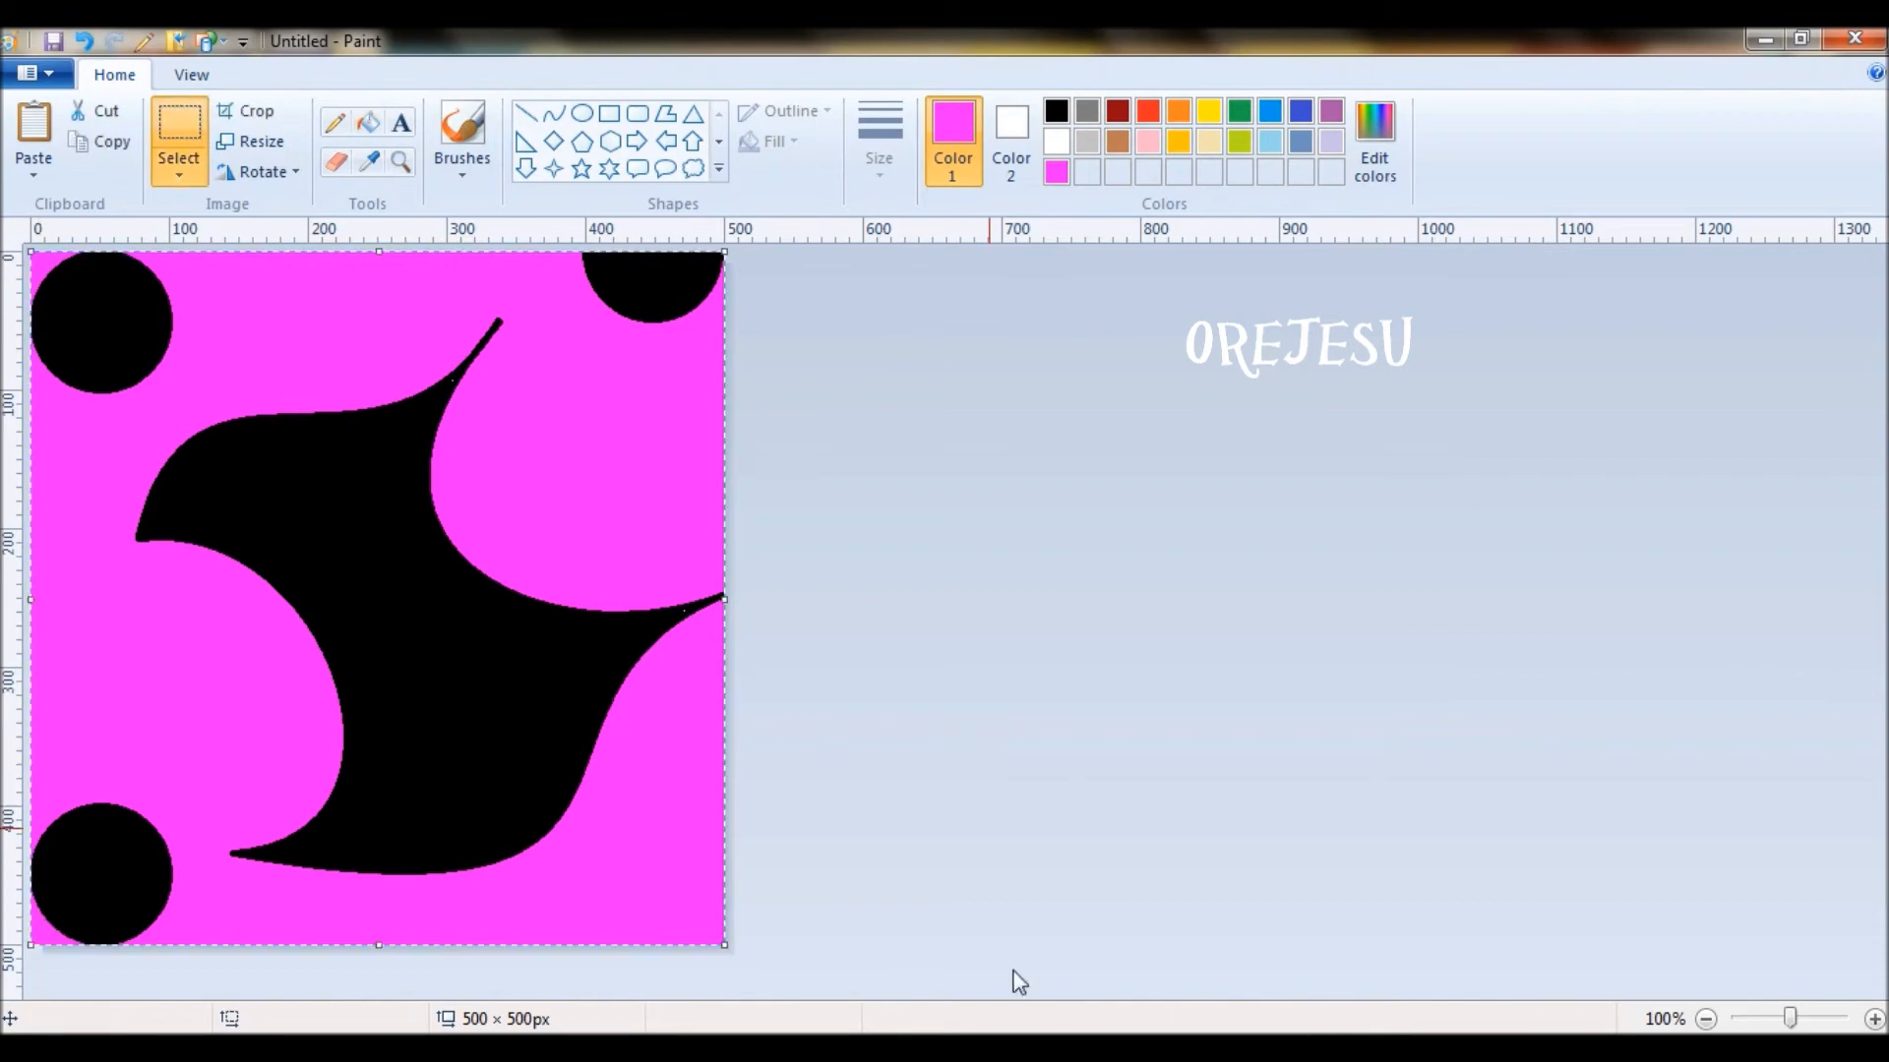
pyautogui.moveTo(983, 1031)
pyautogui.click(1055, 949)
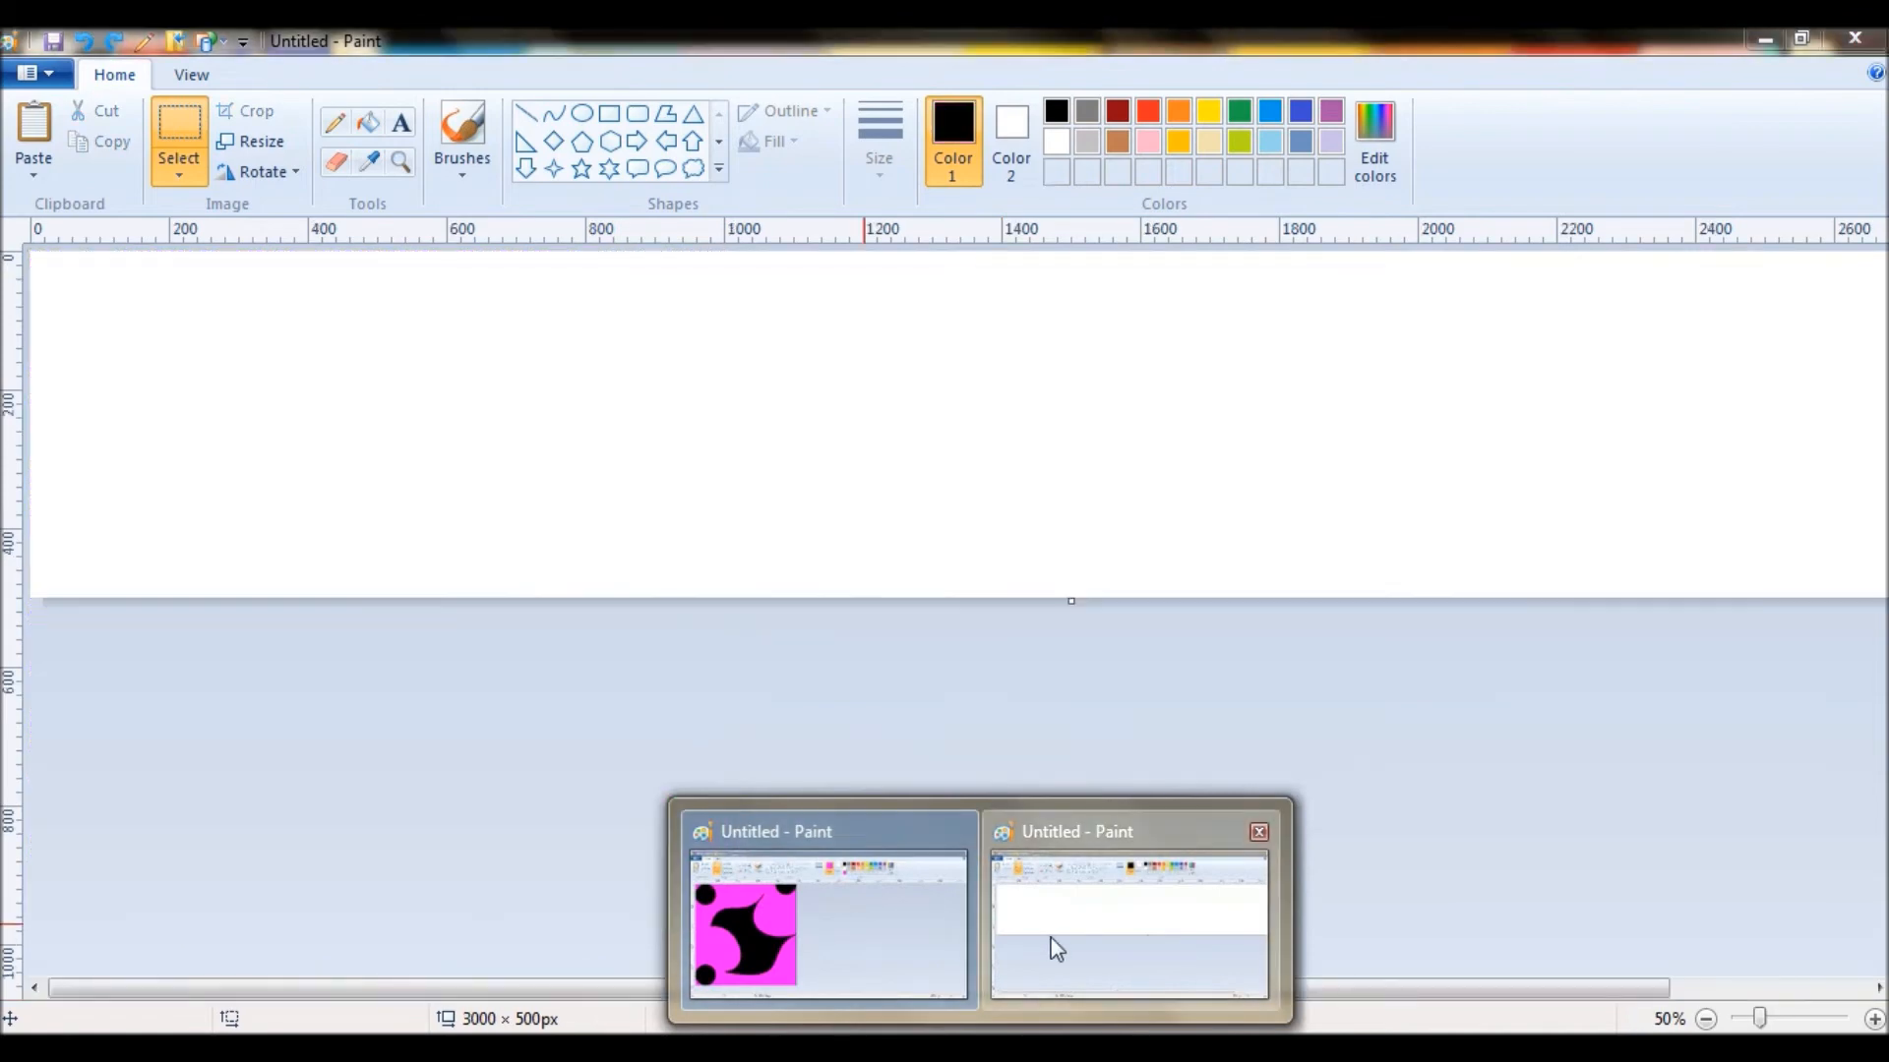
pyautogui.hotkey('ctrl', 'v')
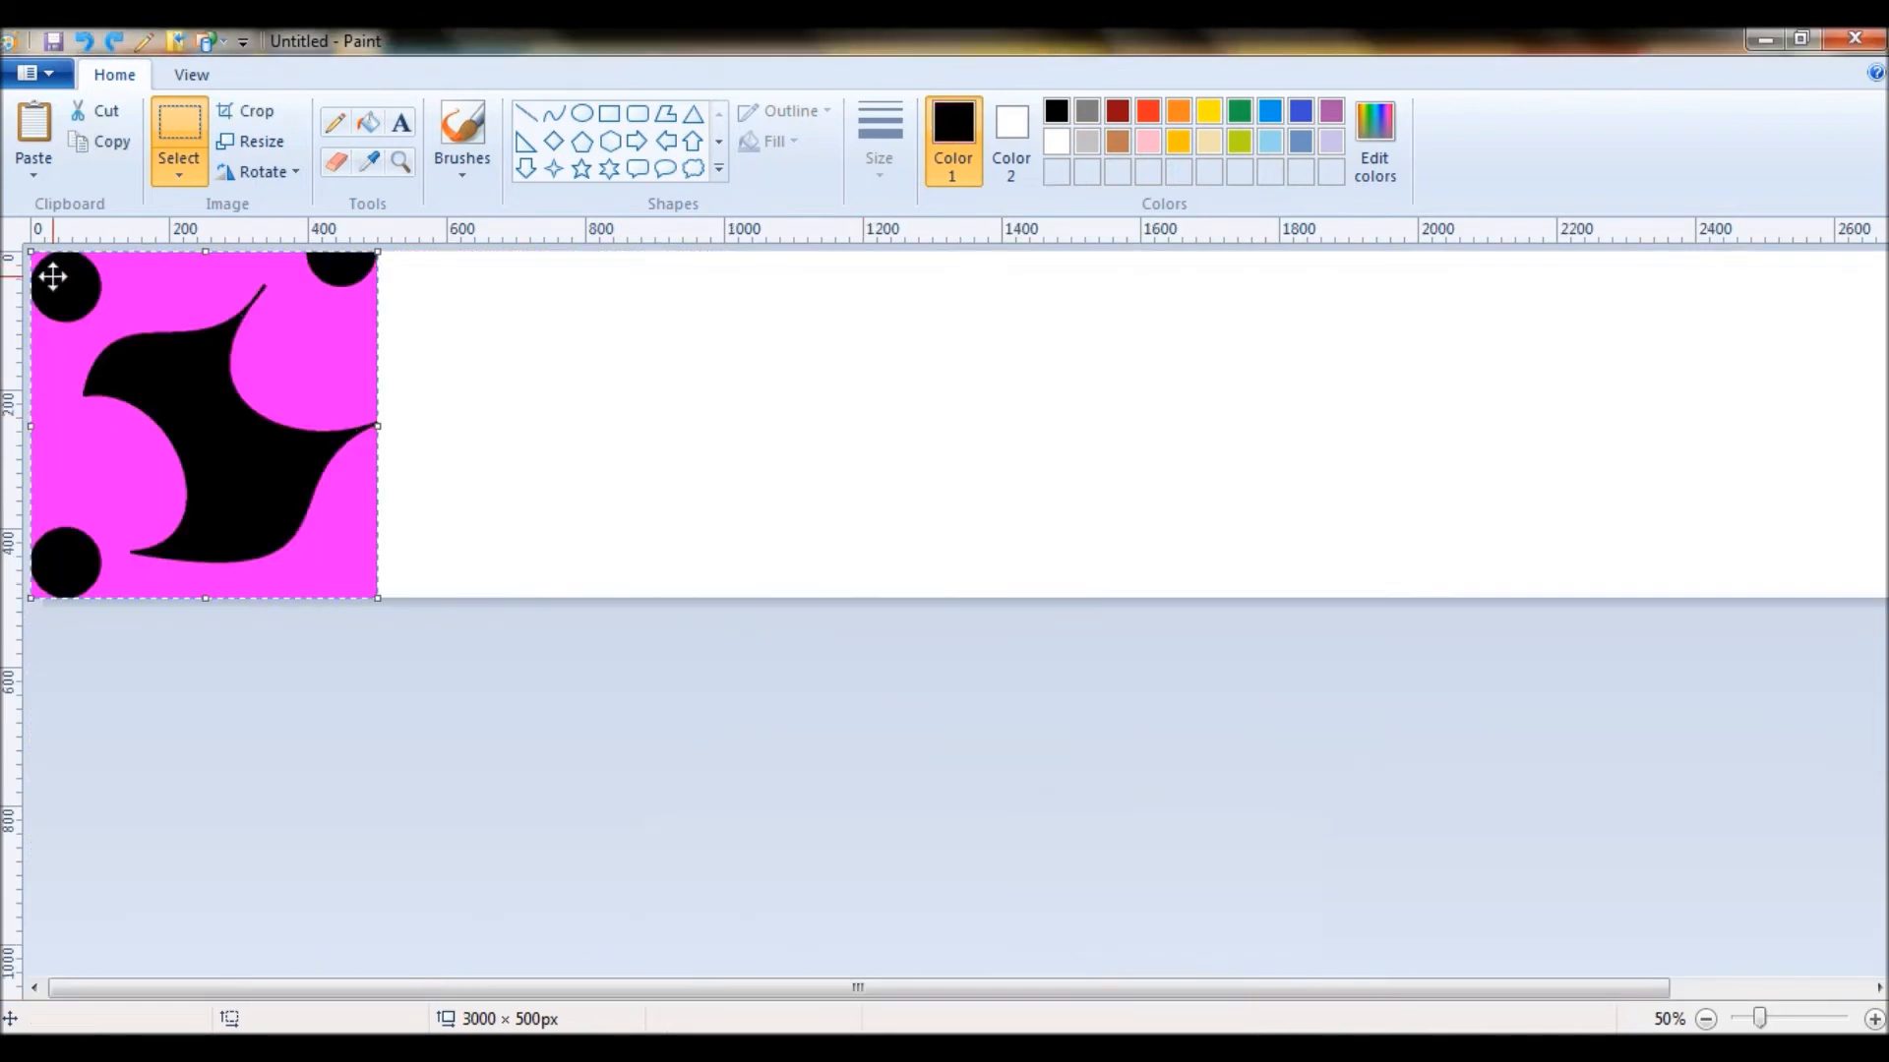
# Place a second copy of the tile directly against the first one, spanning 500 to 1000 px, and flip it horizontally
pyautogui.moveTo(151, 391); pyautogui.dragTo(497, 390)
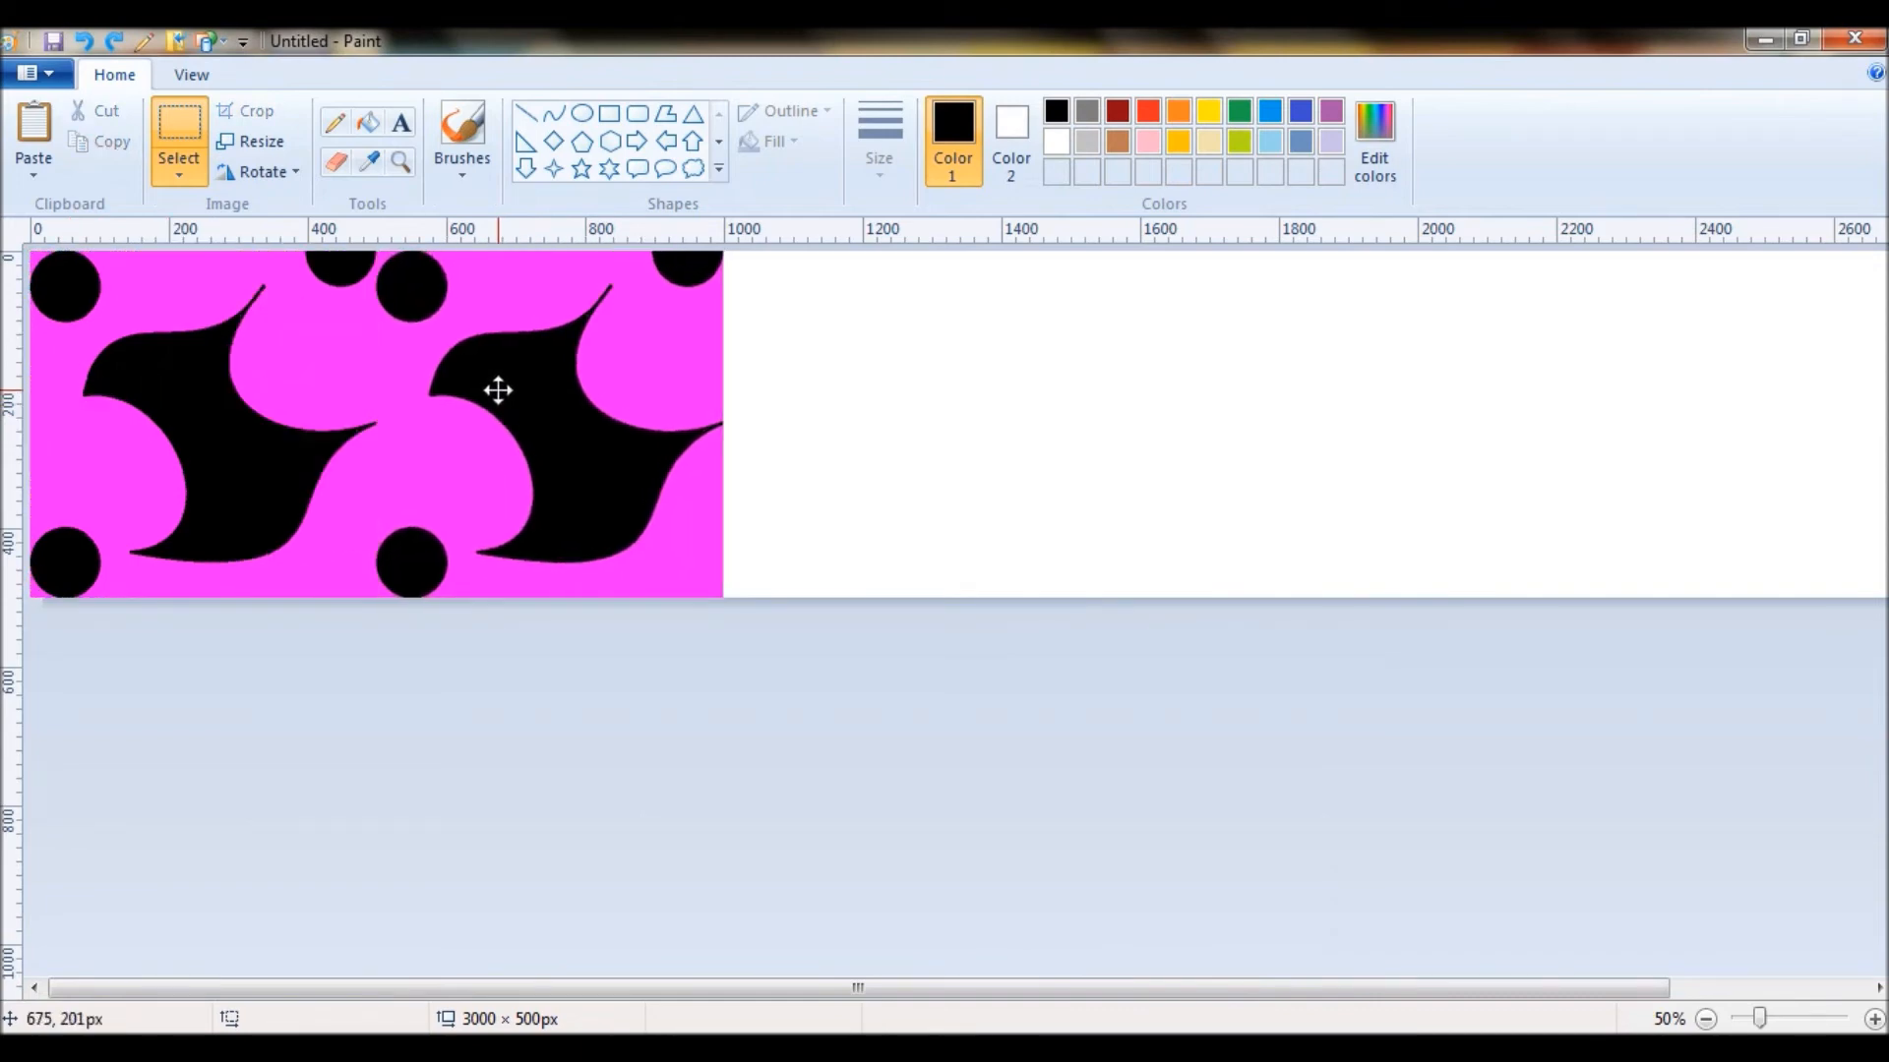
pyautogui.click(293, 172)
pyautogui.click(338, 319)
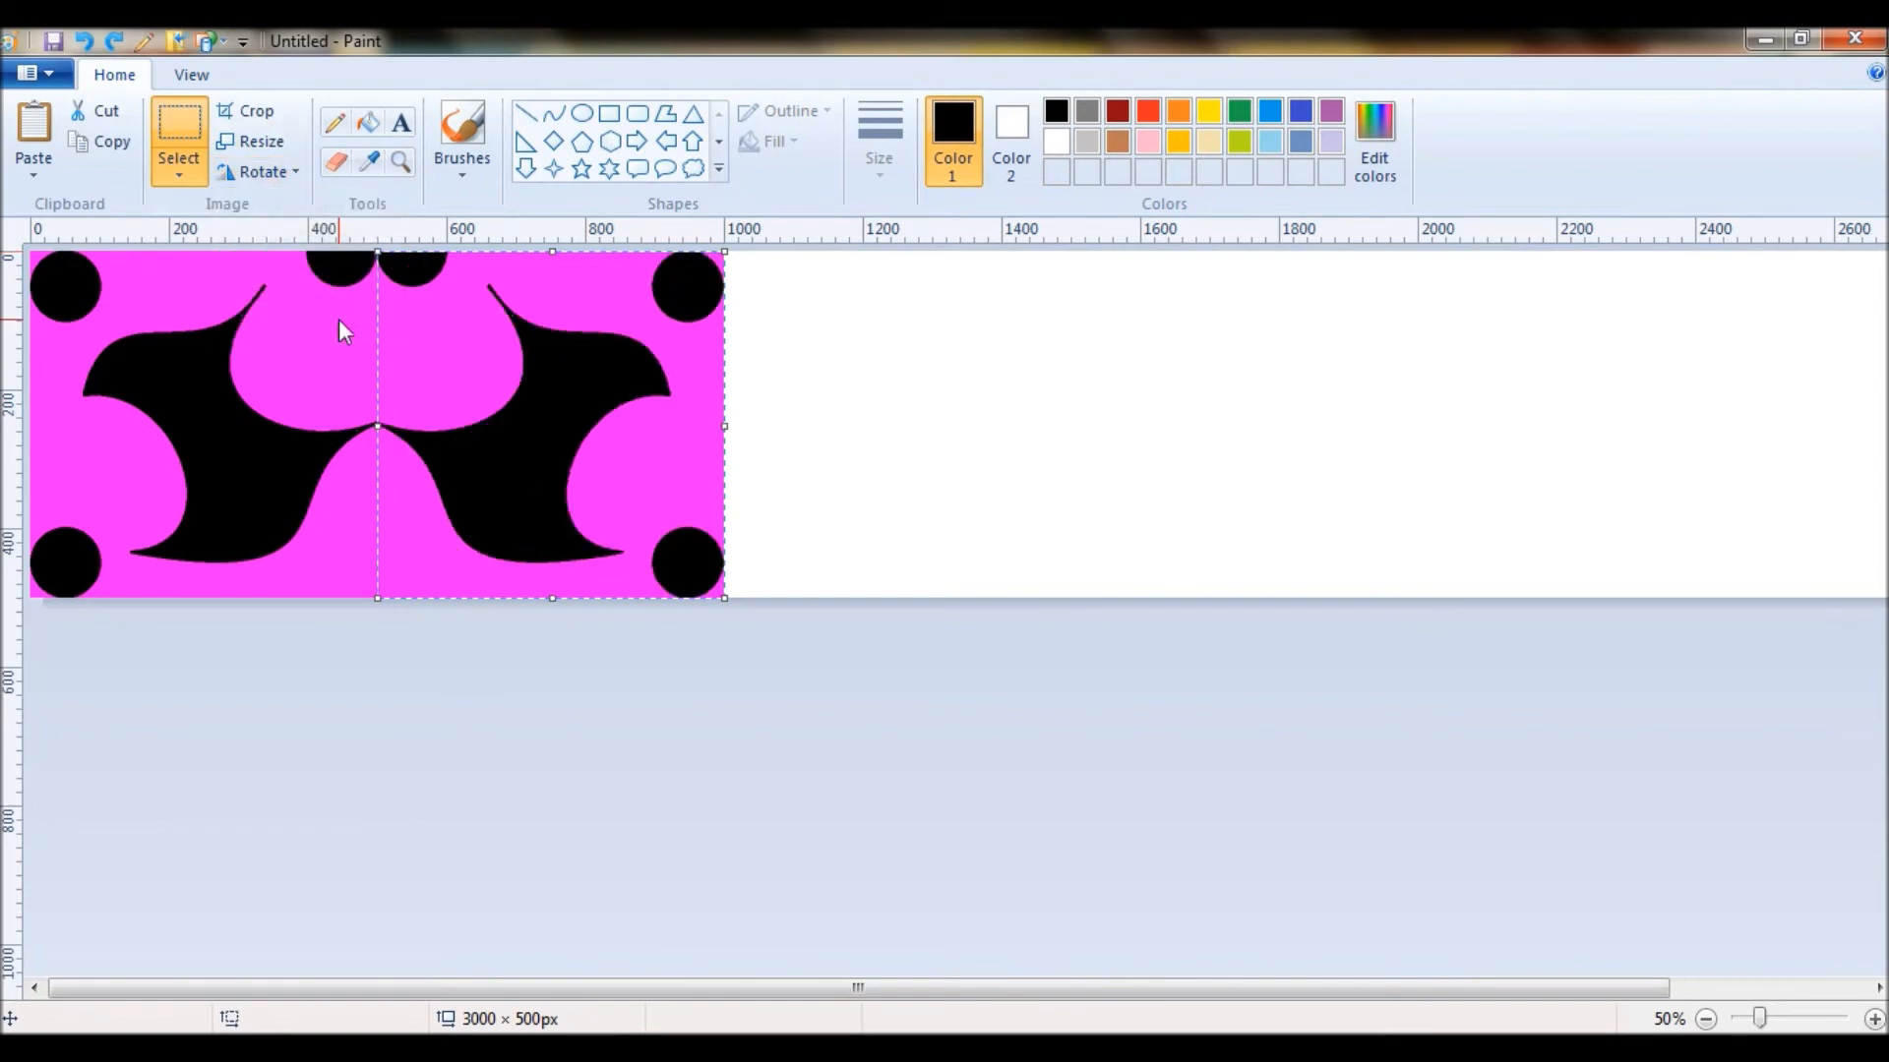
# Paste two more tiles in line, starting at 1000 px and 1500 px, and flip the last one horizontally
pyautogui.hotkey('ctrl', 'v')
pyautogui.moveTo(166, 390); pyautogui.dragTo(860, 388)
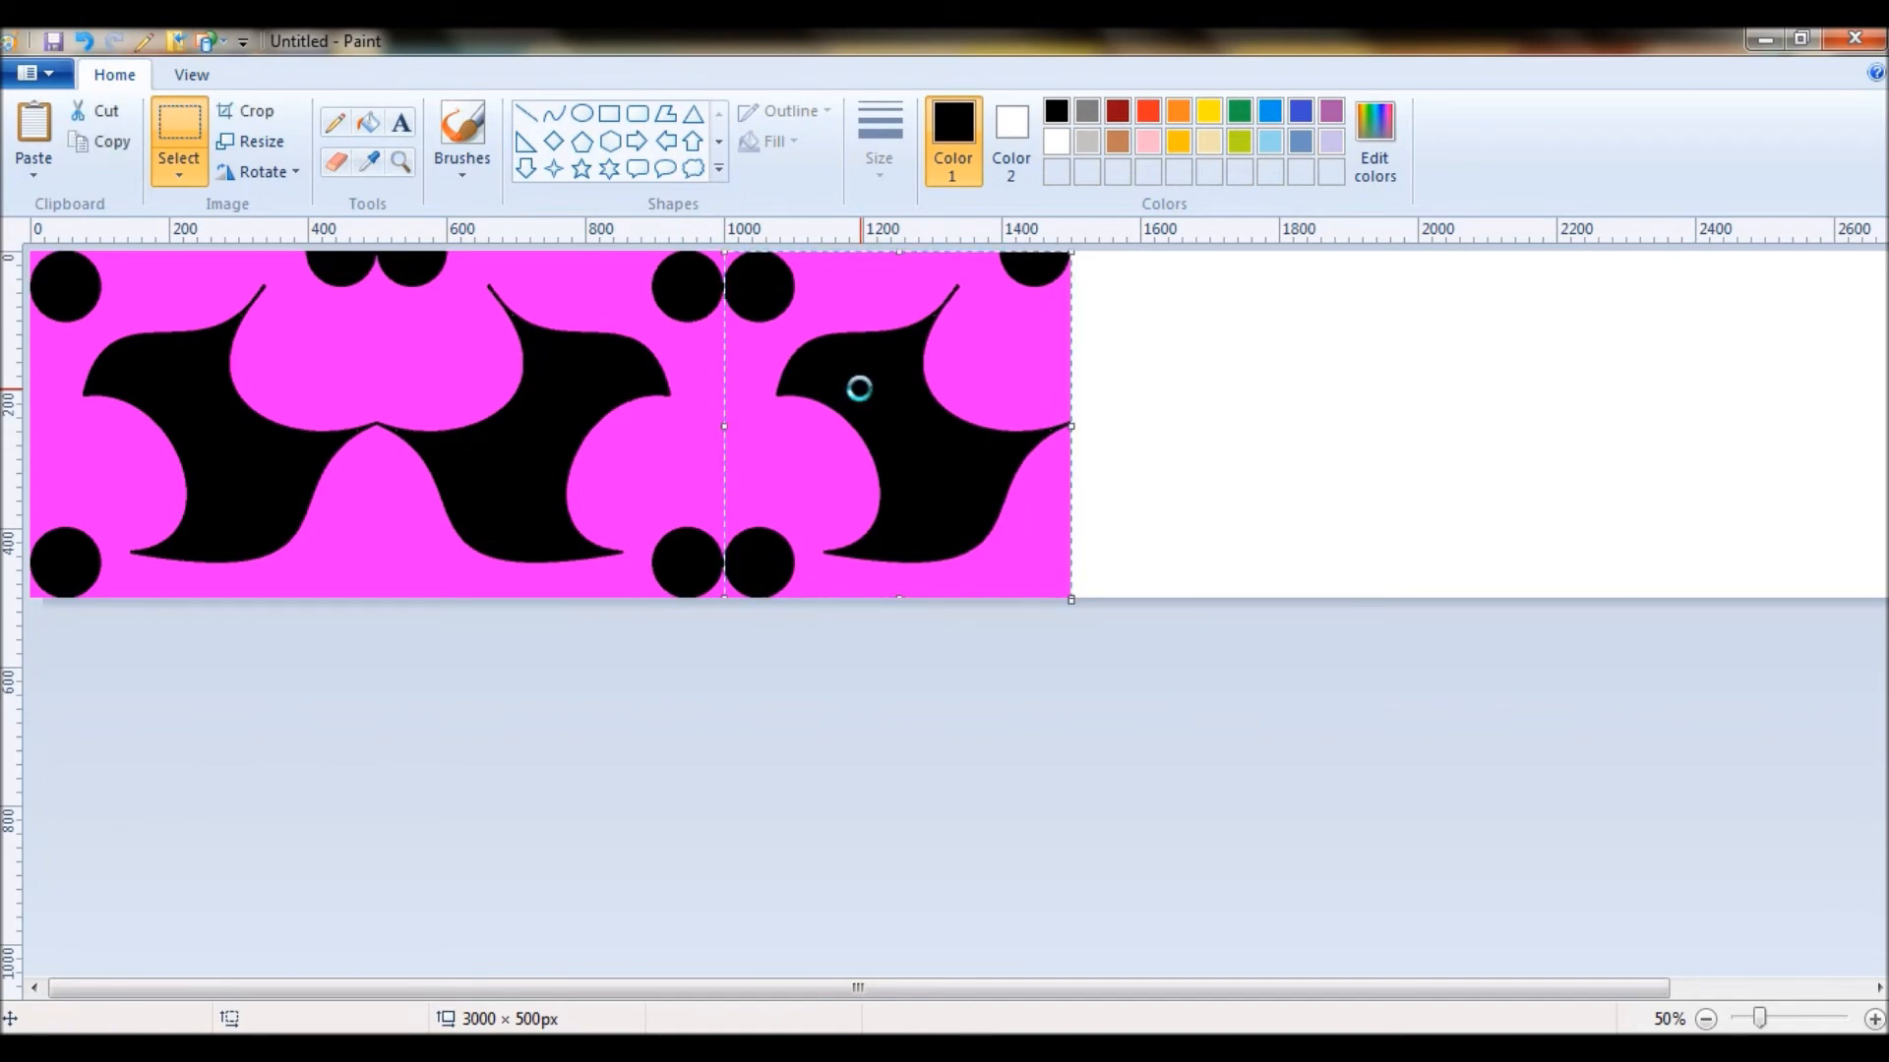
pyautogui.hotkey('ctrl', 'v')
pyautogui.moveTo(227, 464); pyautogui.dragTo(1180, 452)
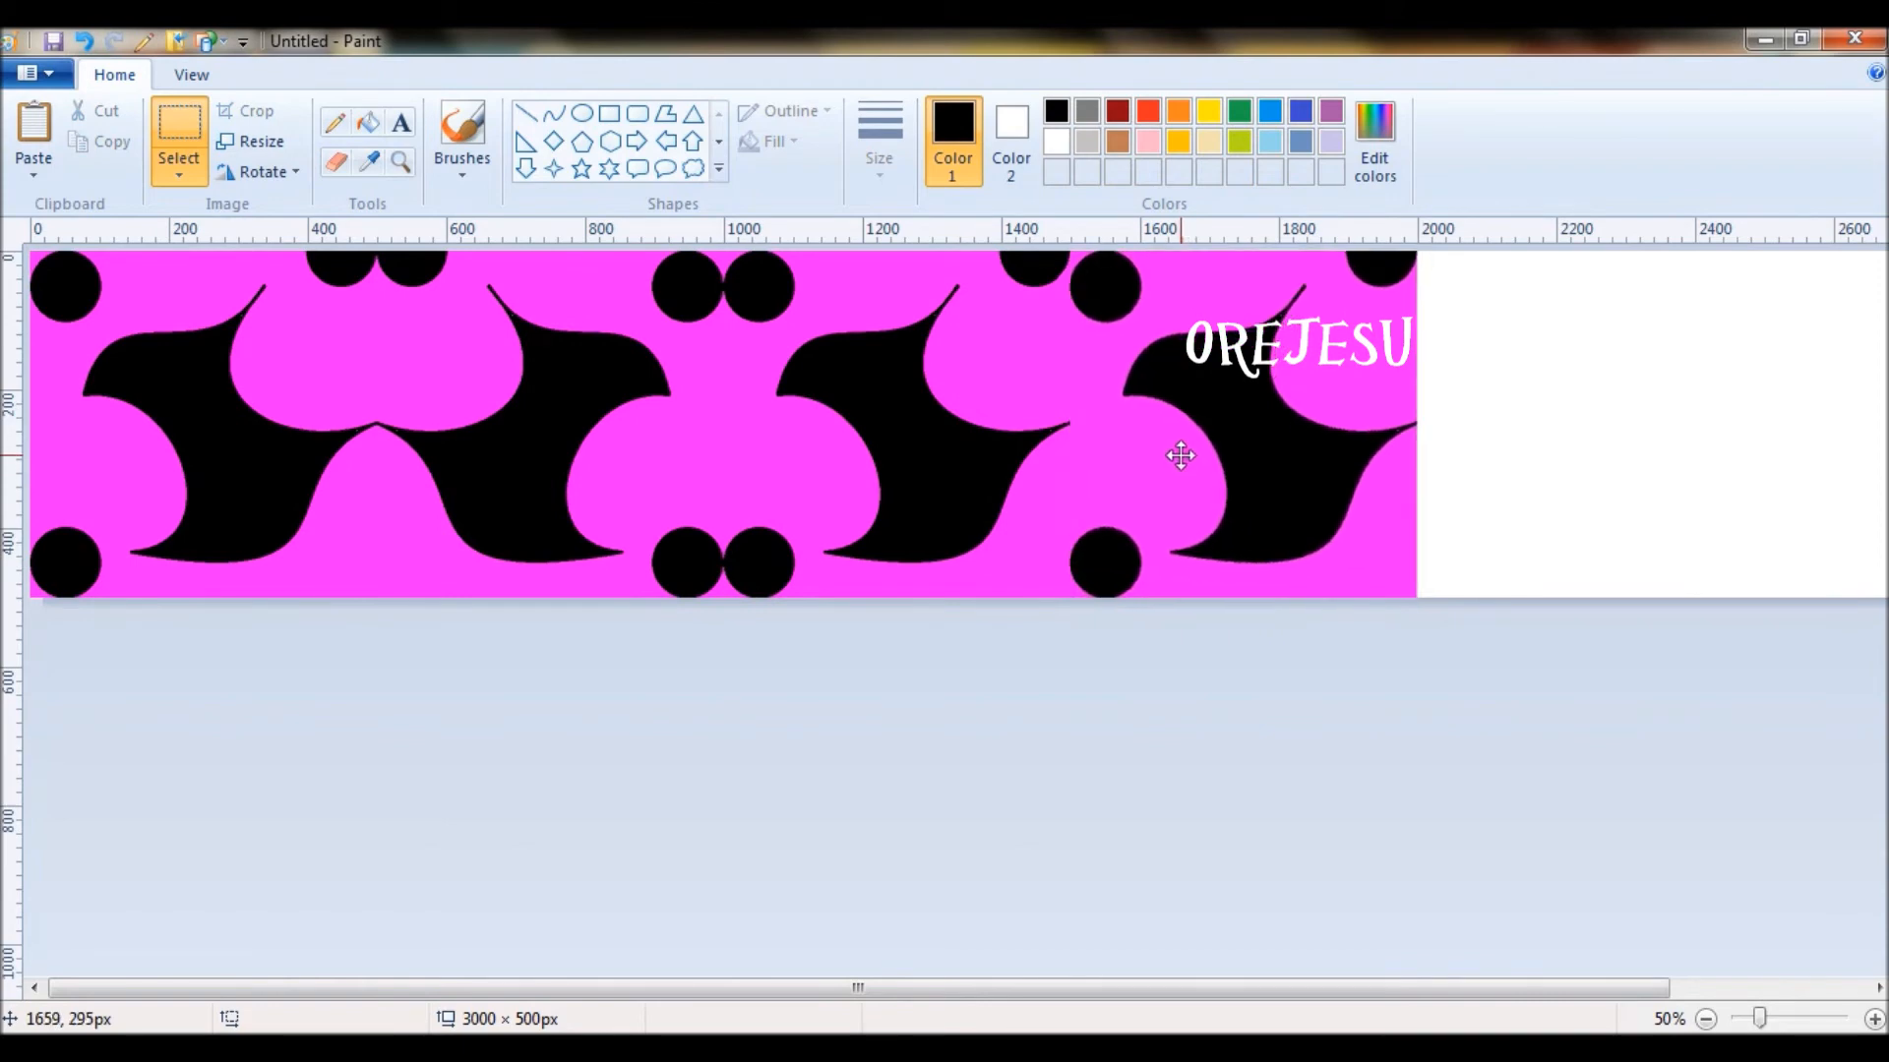
pyautogui.click(287, 171)
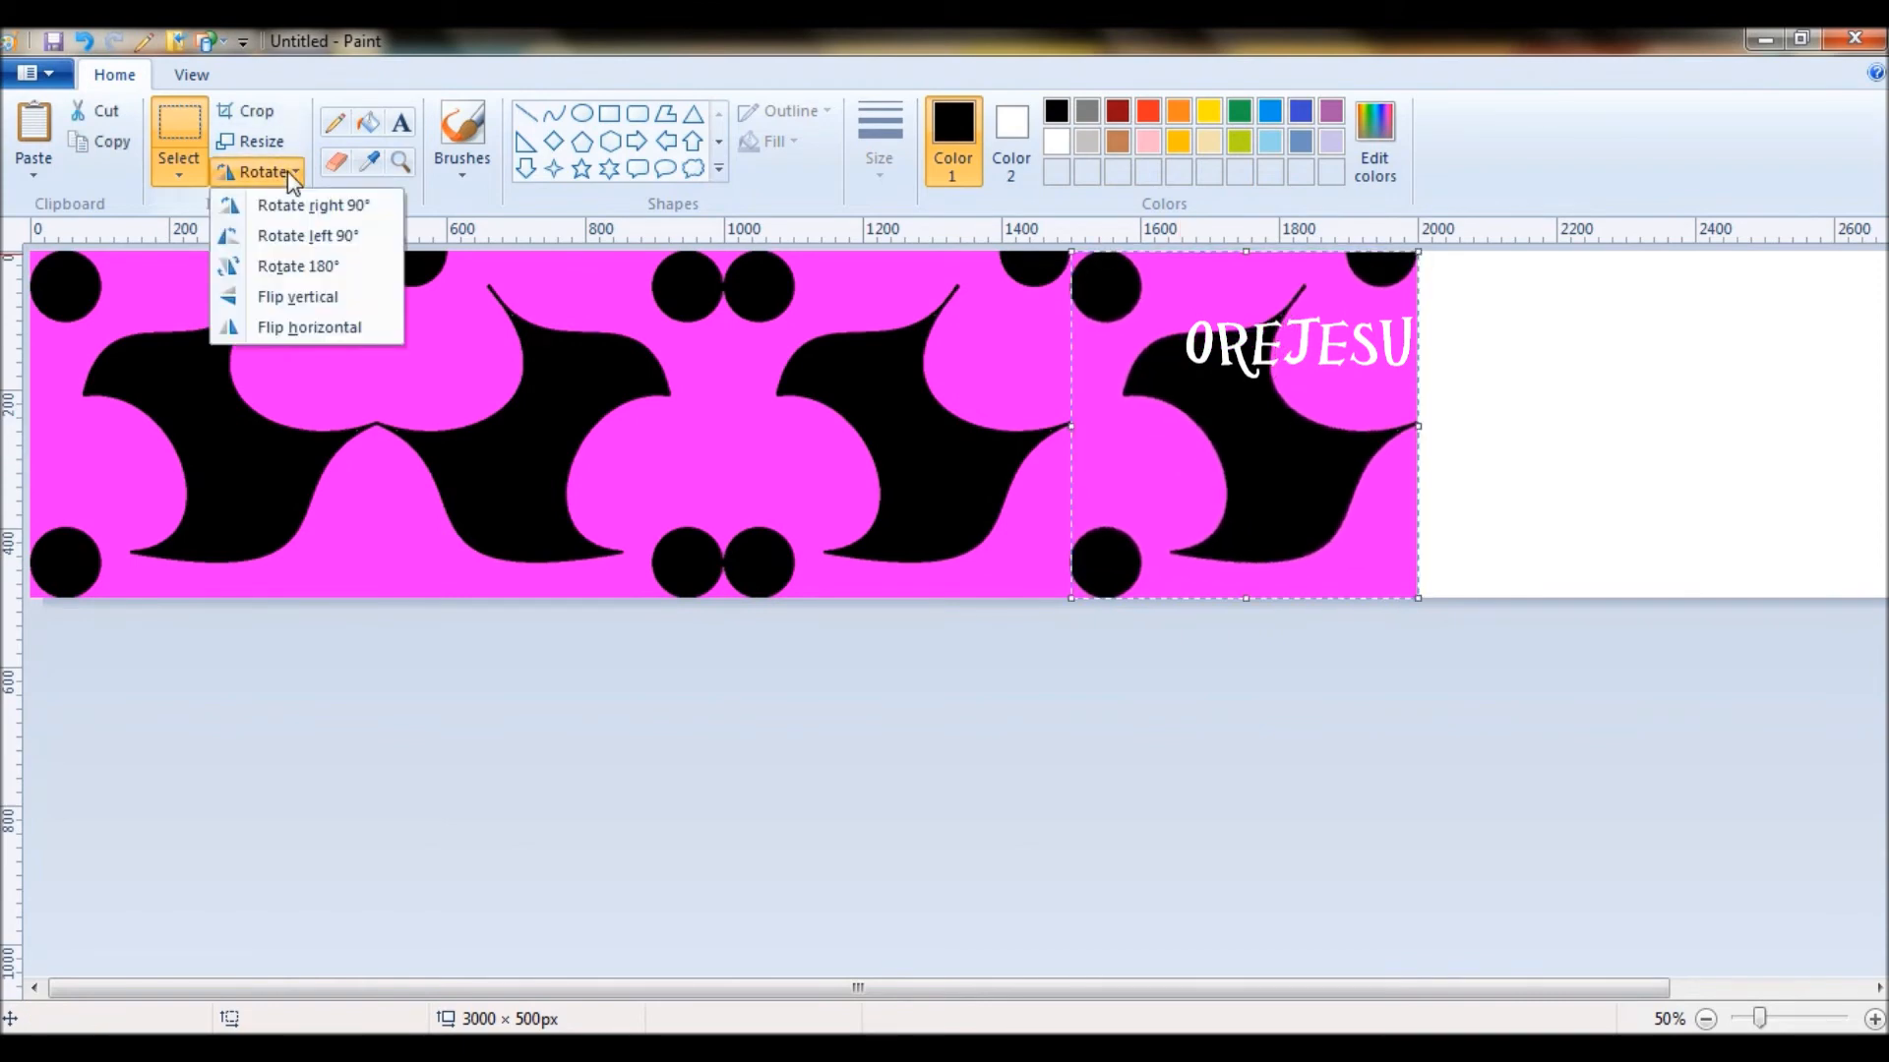
pyautogui.click(324, 327)
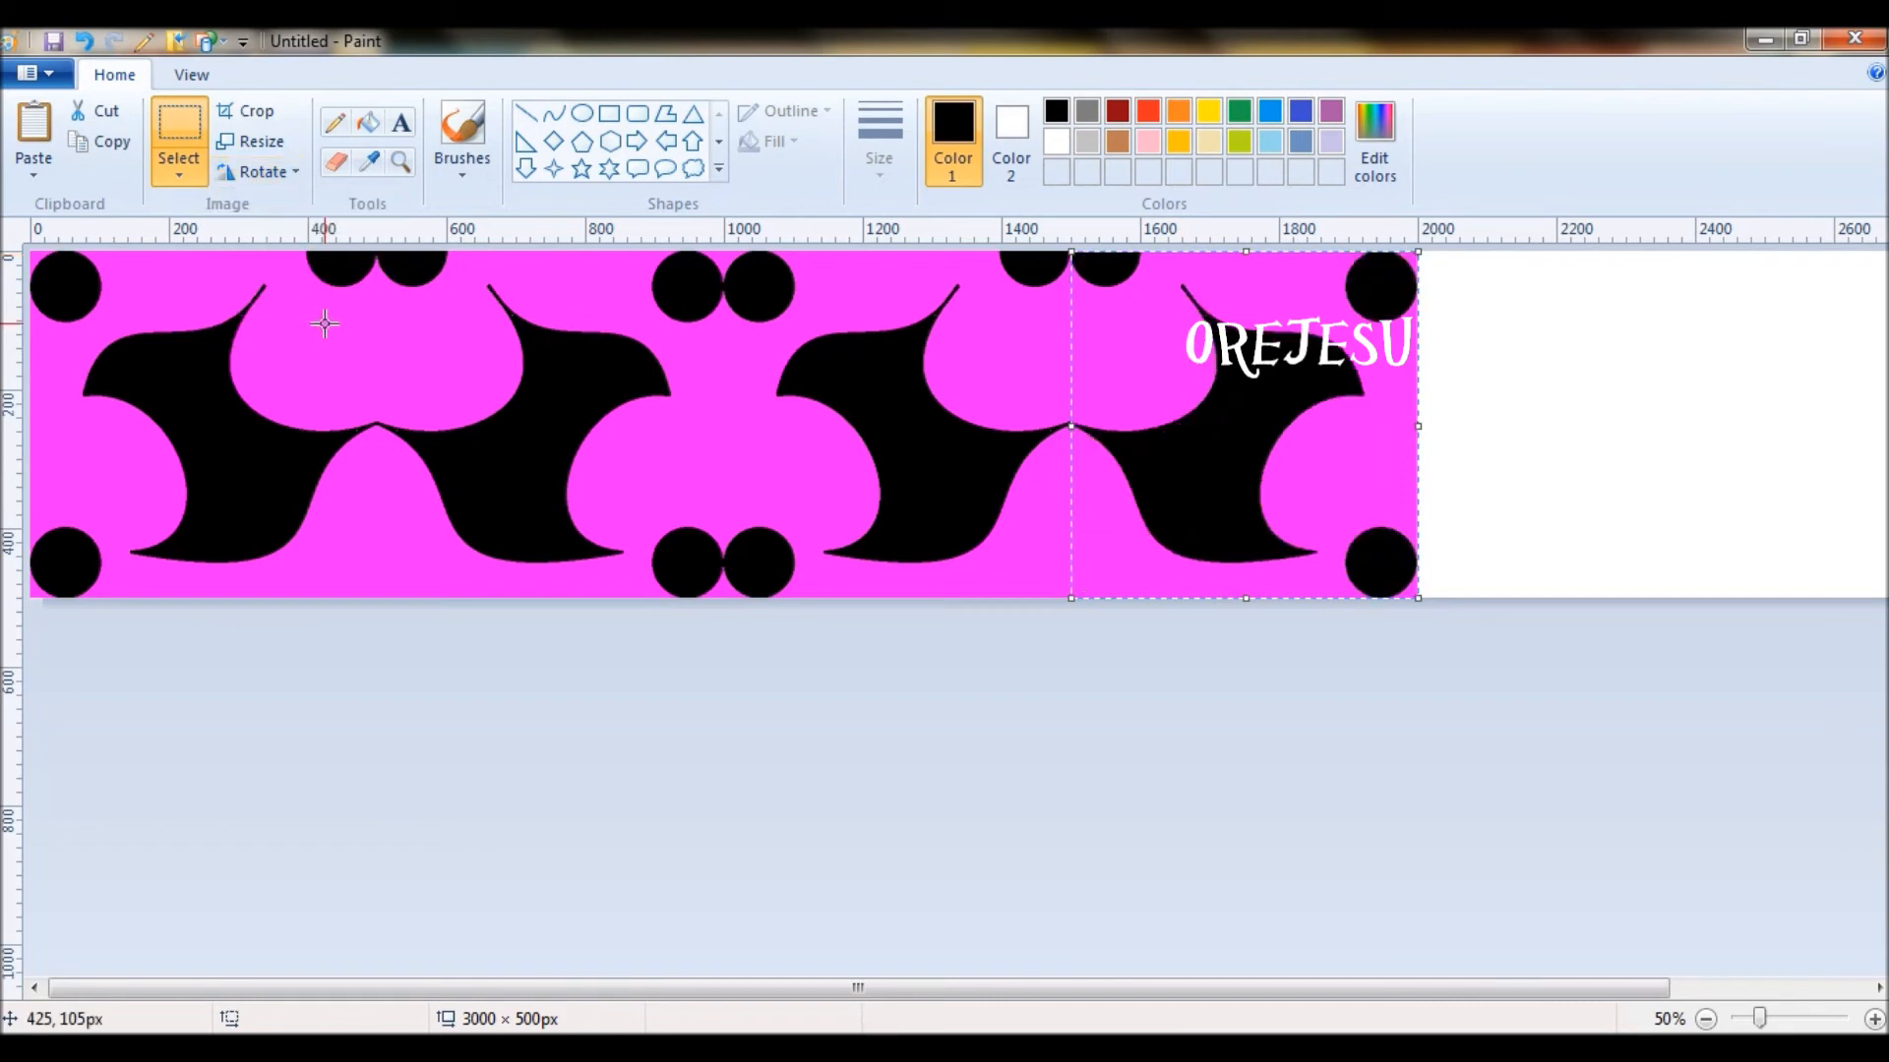
pyautogui.click(1294, 992)
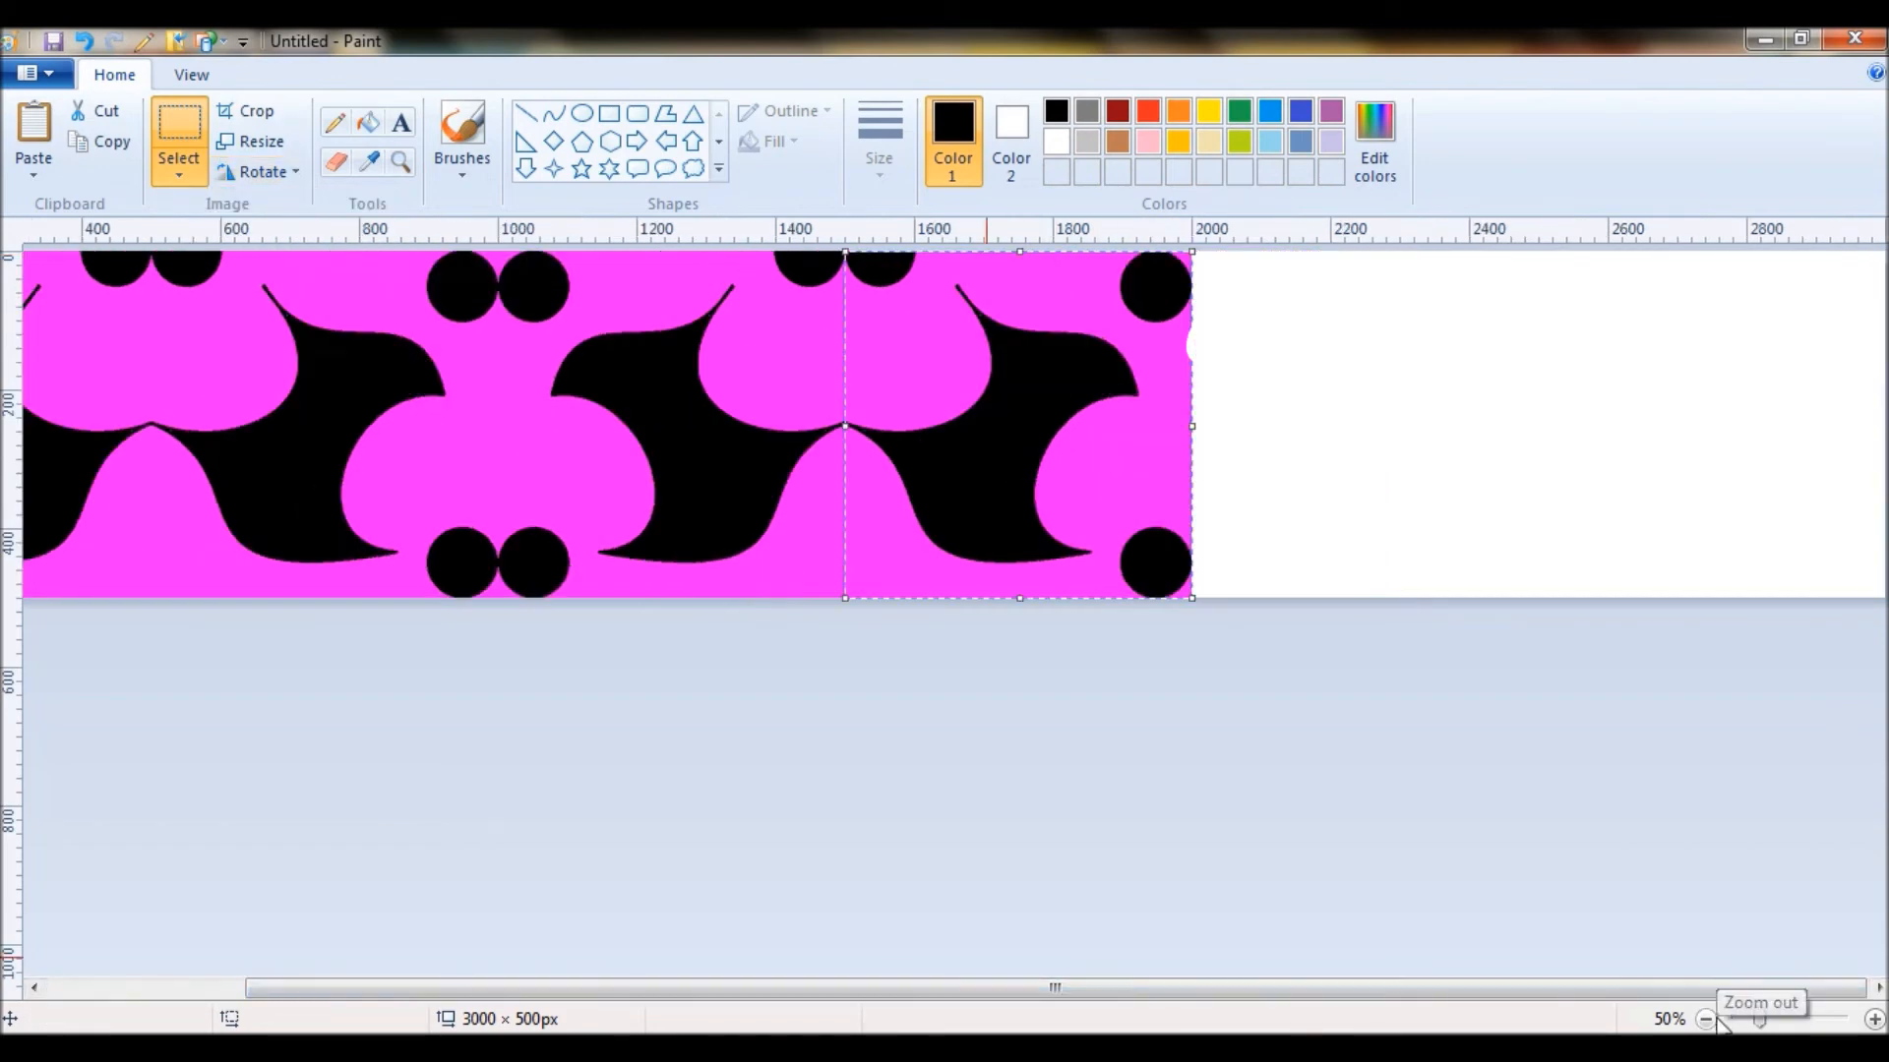
# Paste two more tiles in line, starting at 2000 px and 2500 px, and flip the last one horizontally
pyautogui.hotkey('ctrl', 'v')
pyautogui.moveTo(160, 375); pyautogui.dragTo(1323, 377)
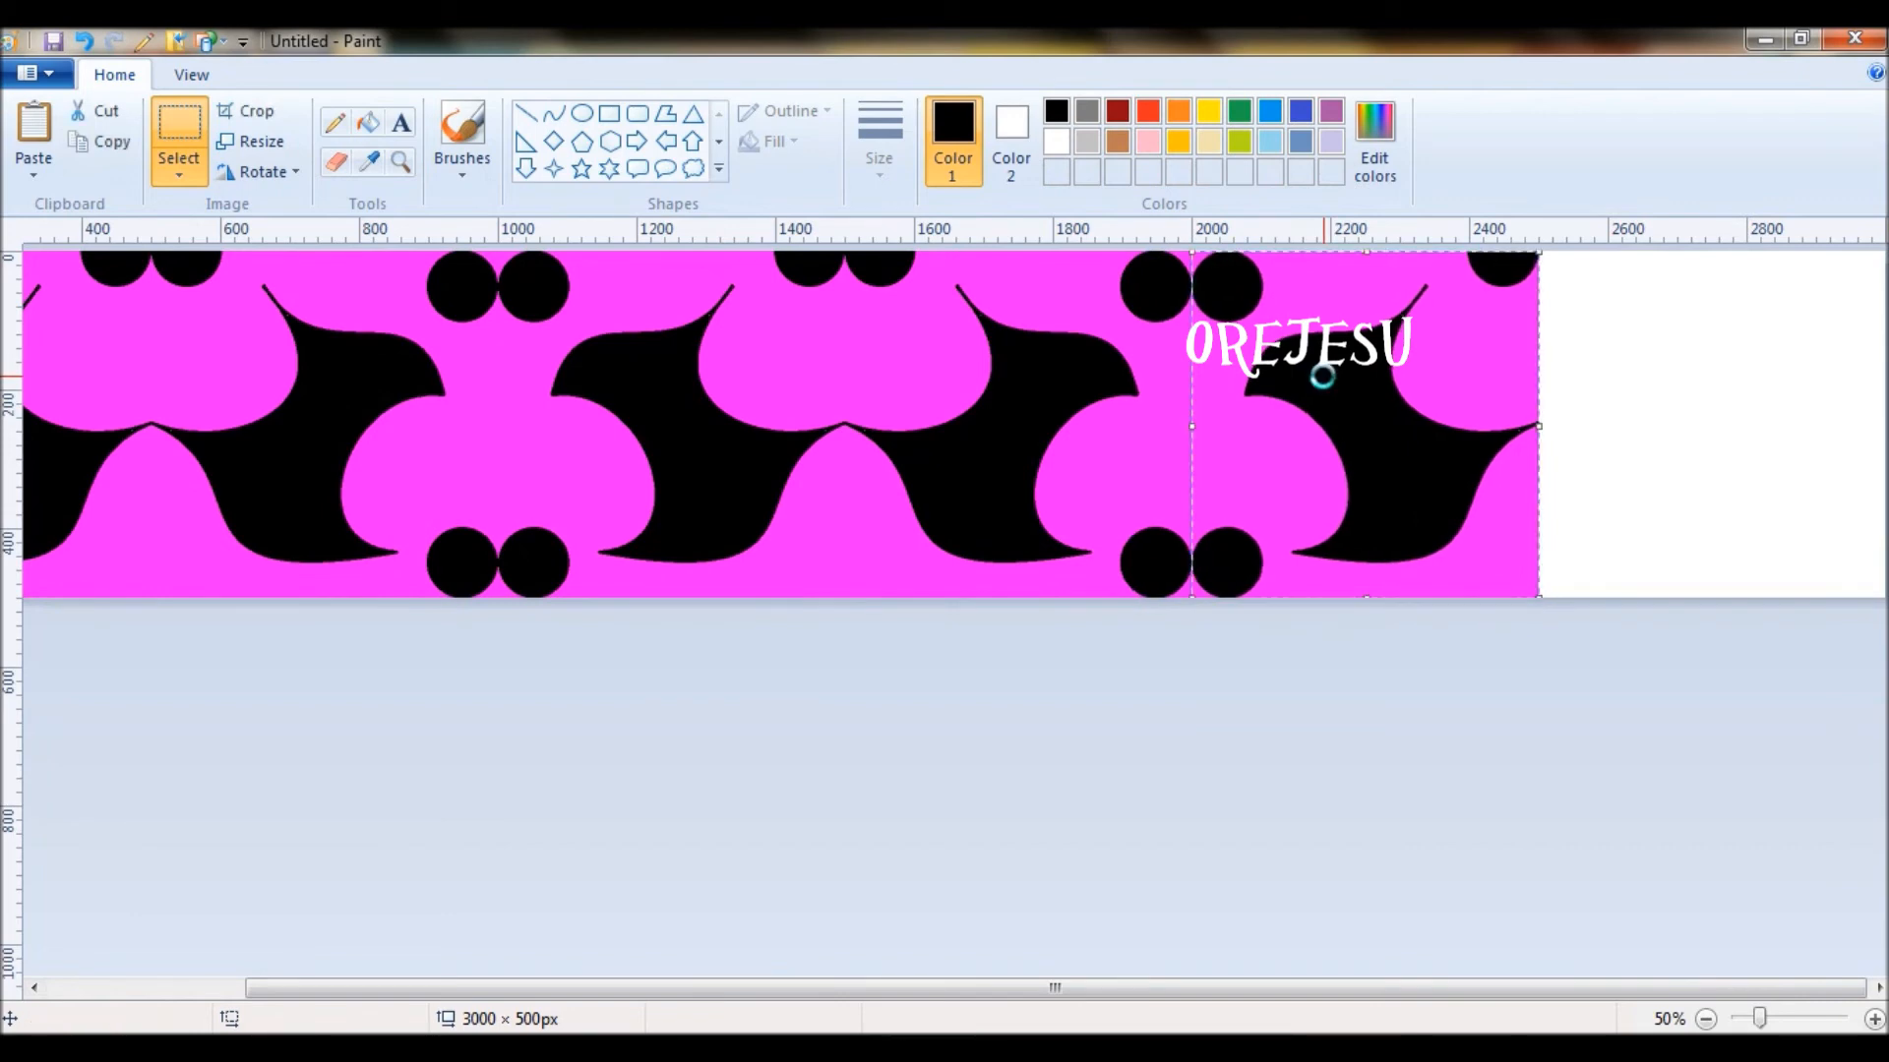
pyautogui.hotkey('ctrl', 'v')
pyautogui.moveTo(74, 451); pyautogui.dragTo(1438, 375)
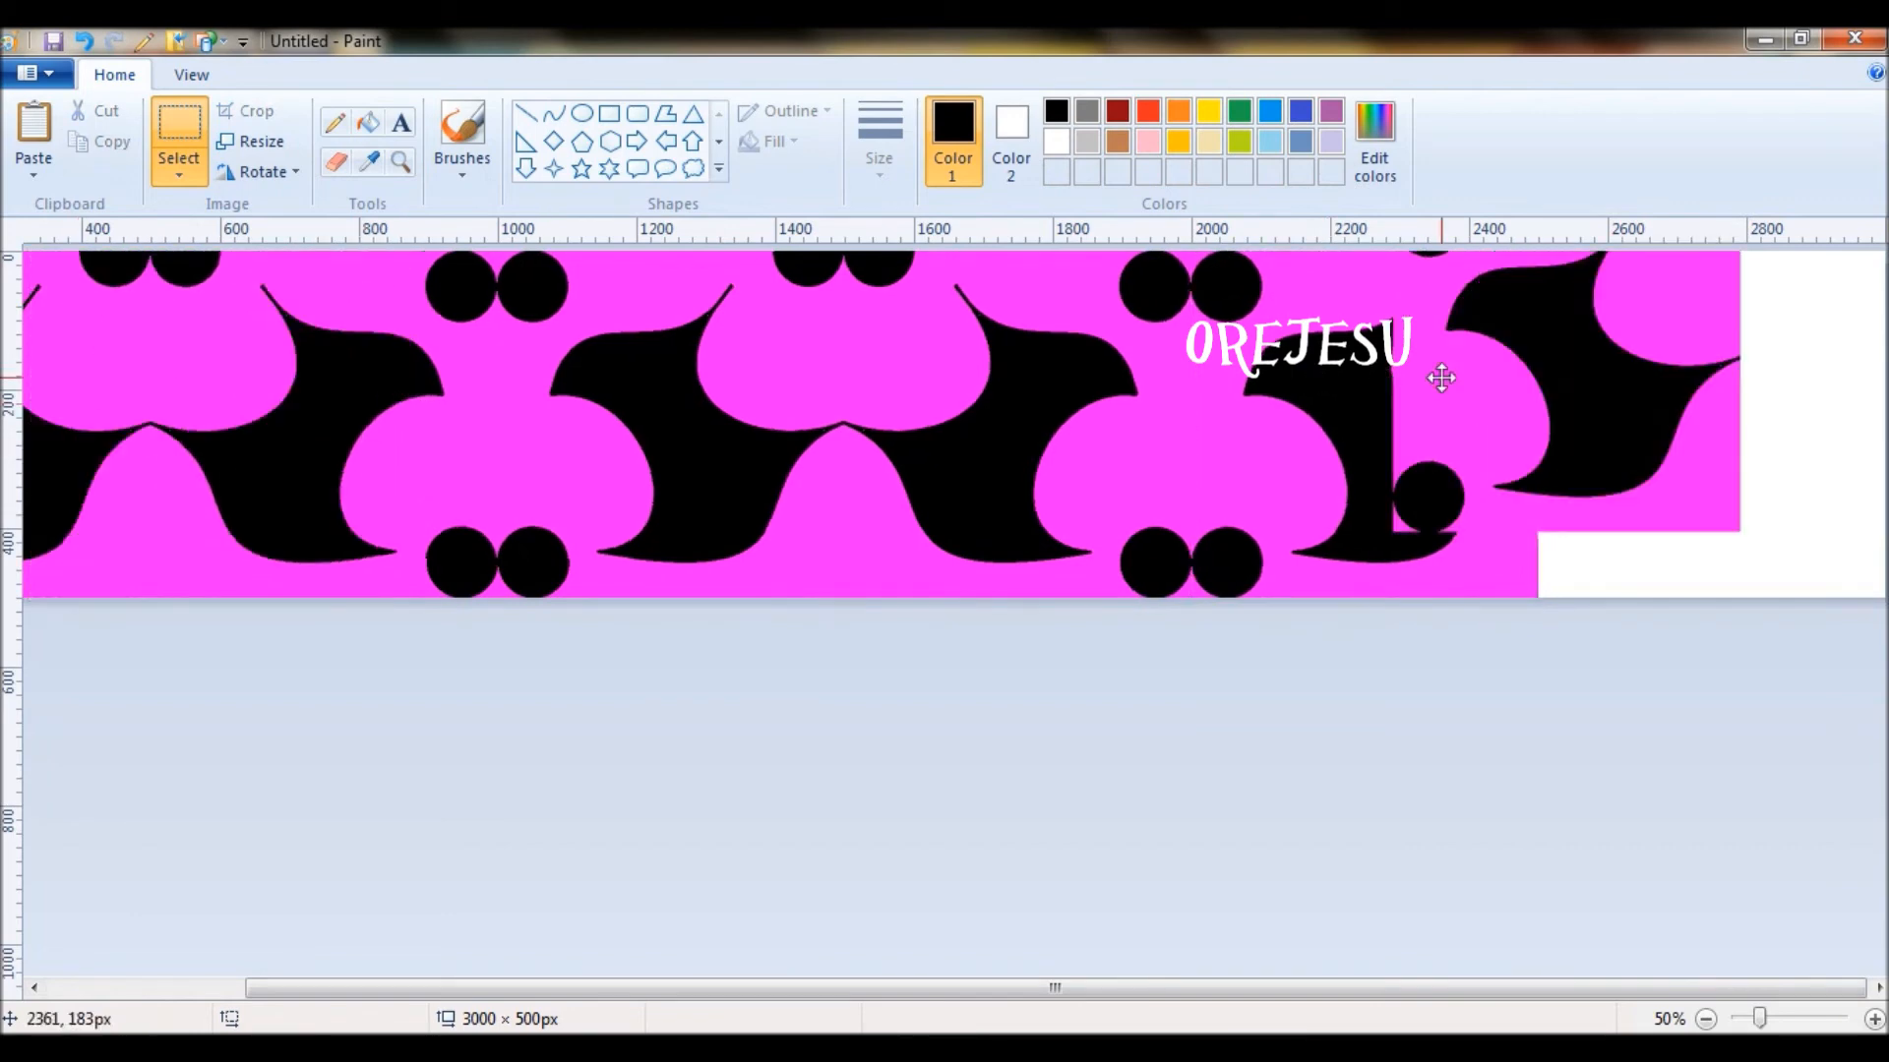
pyautogui.moveTo(1702, 437); pyautogui.dragTo(1583, 452)
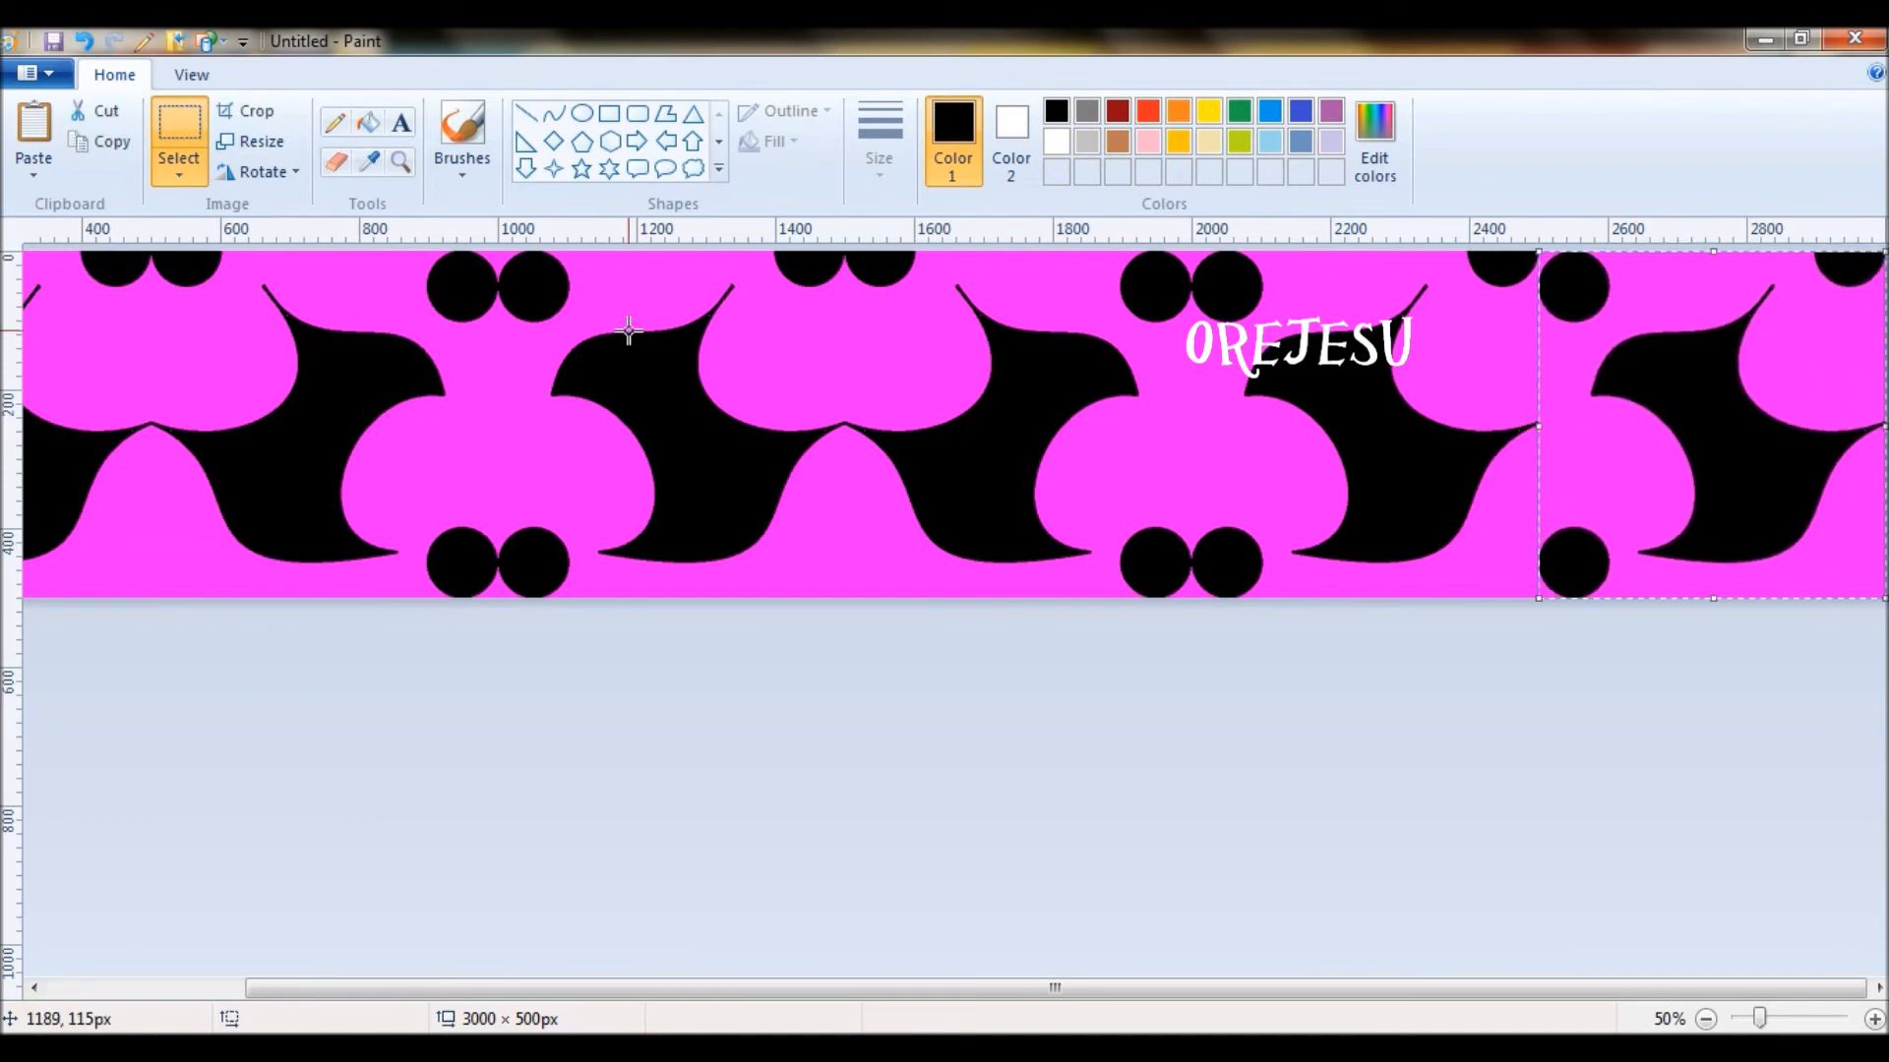
pyautogui.click(287, 174)
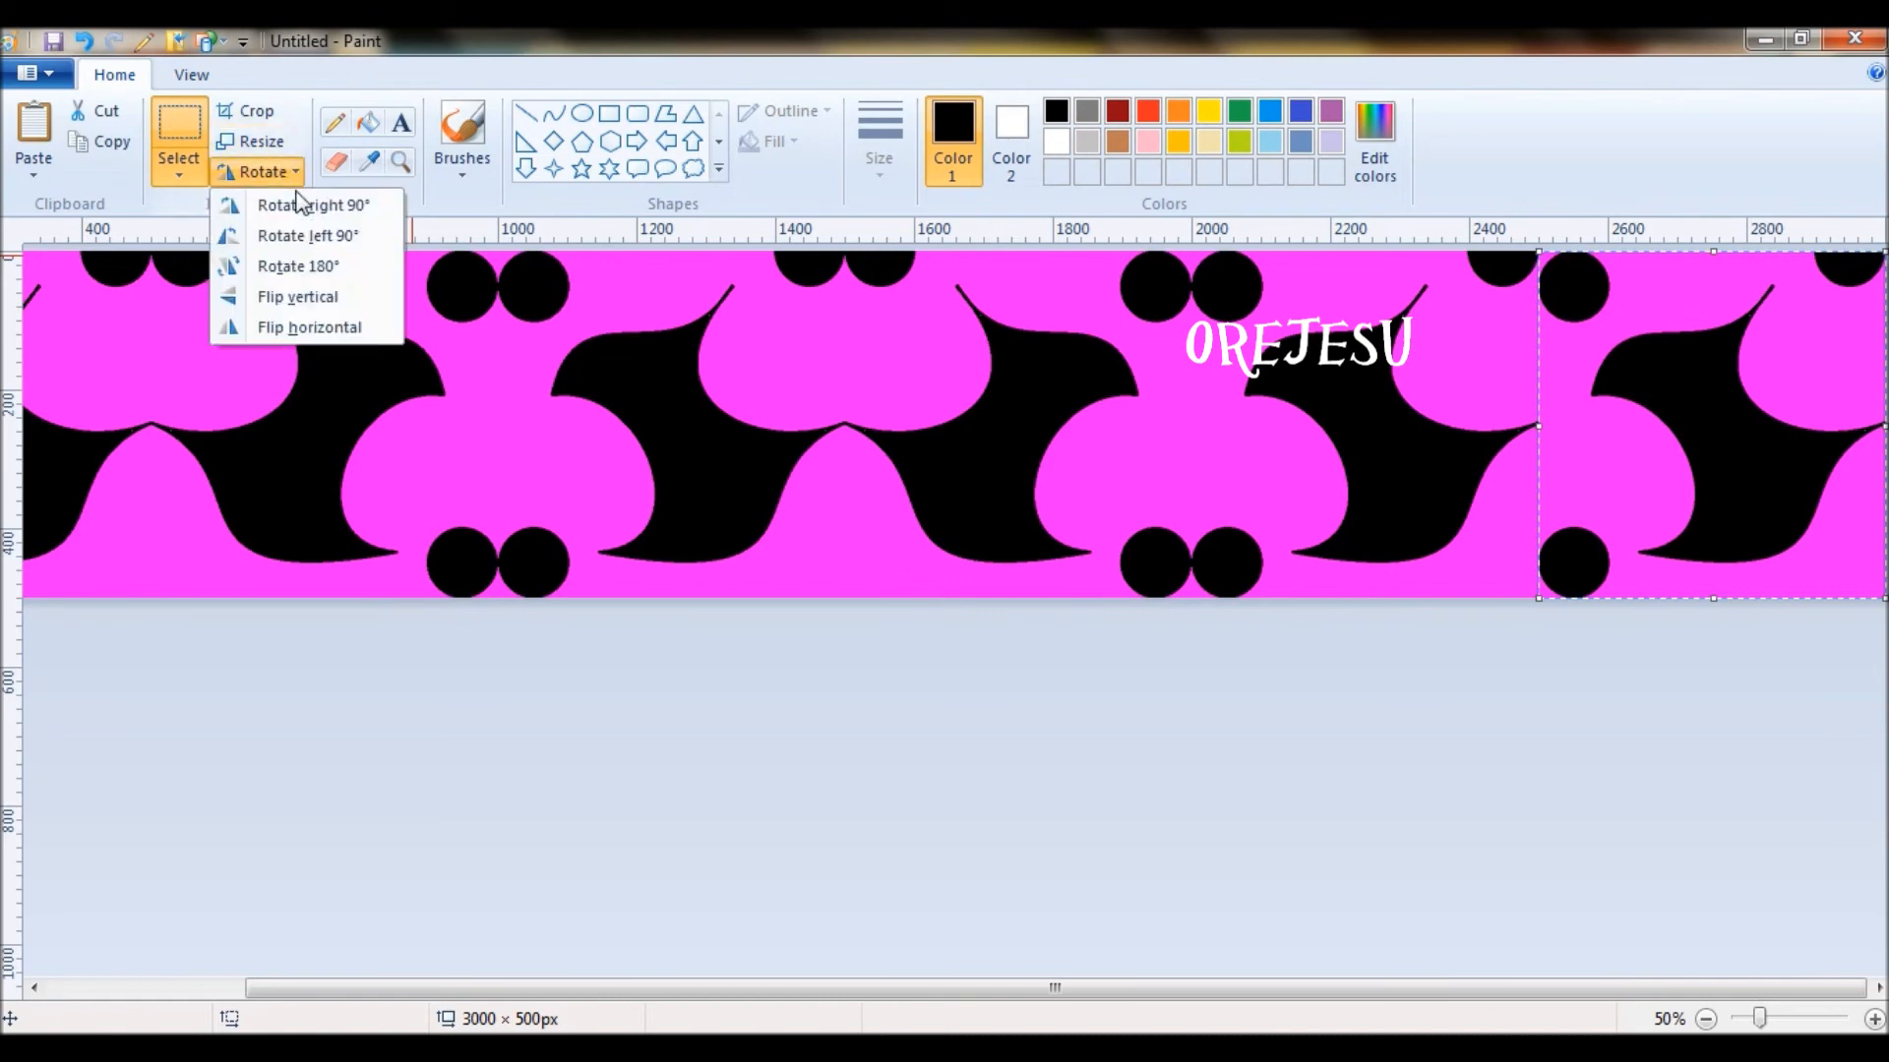
pyautogui.click(324, 328)
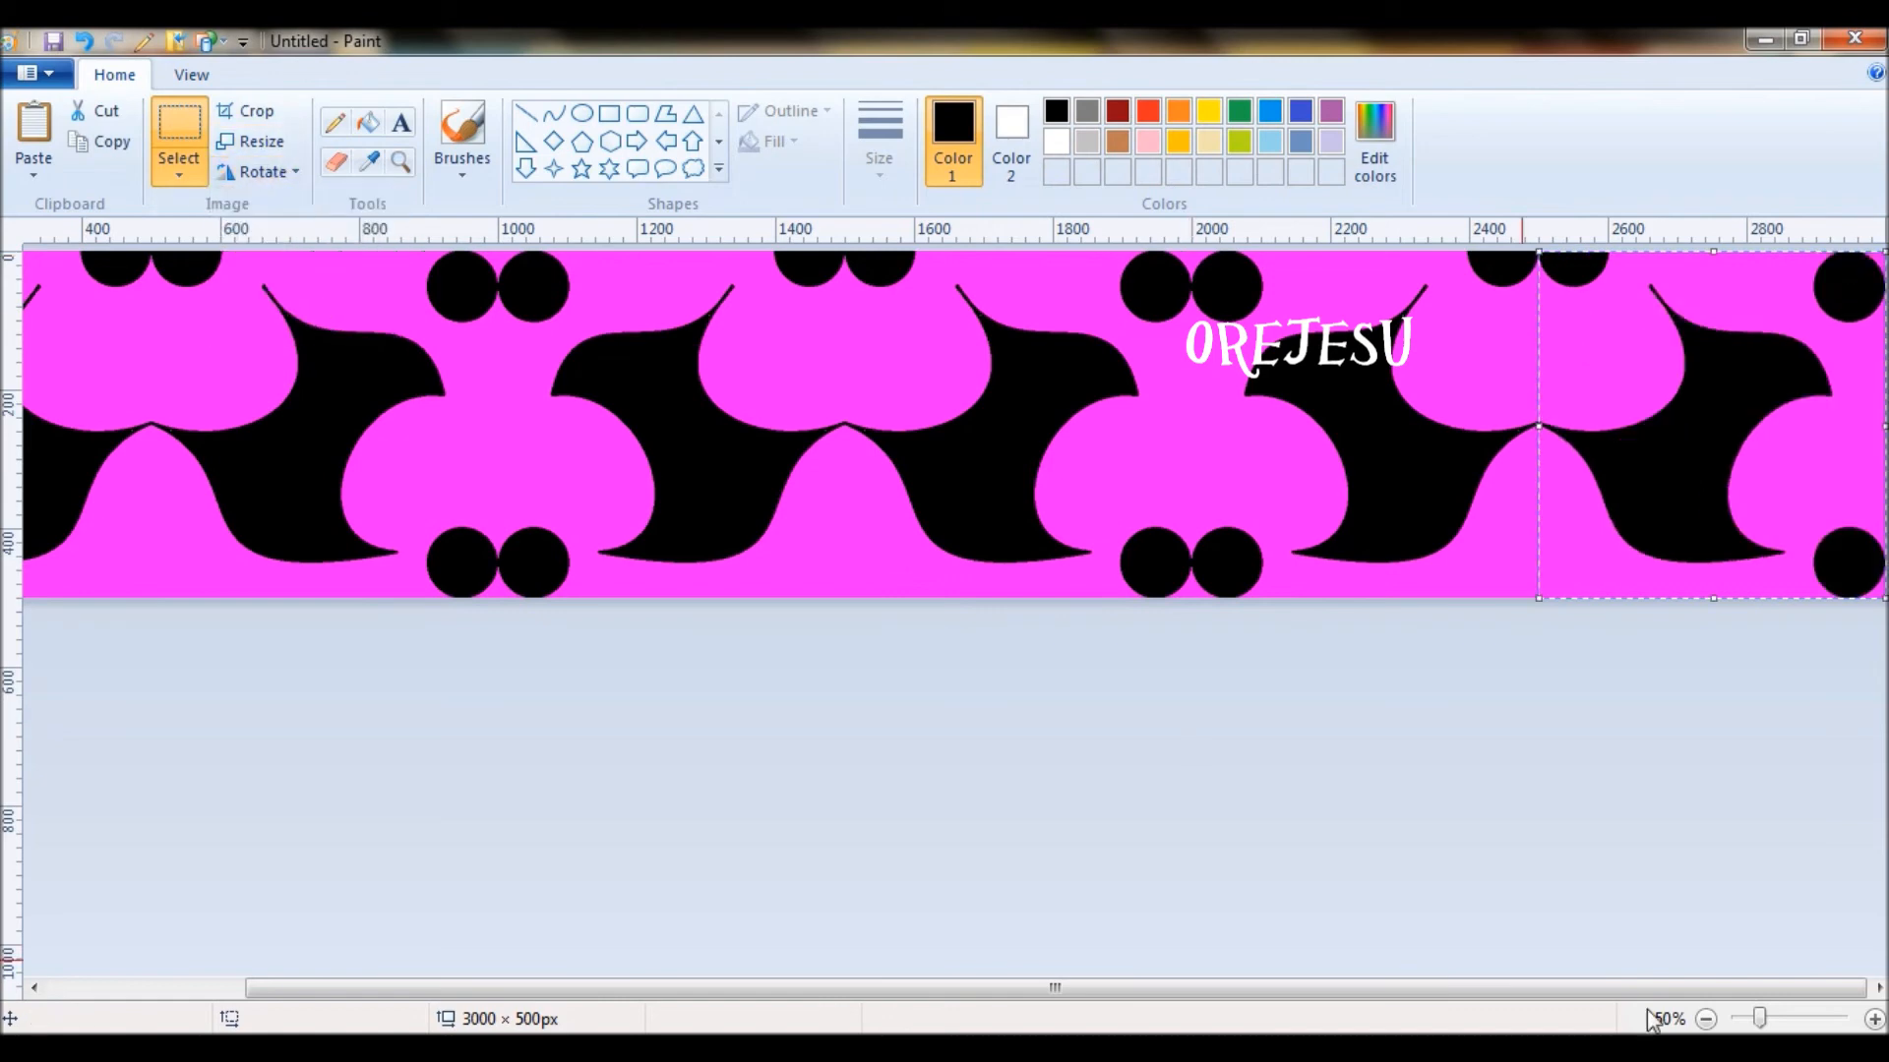
# Copy the whole finished pattern row and extend the canvas downward to 3000 × 1000 px
pyautogui.click(1706, 1020)
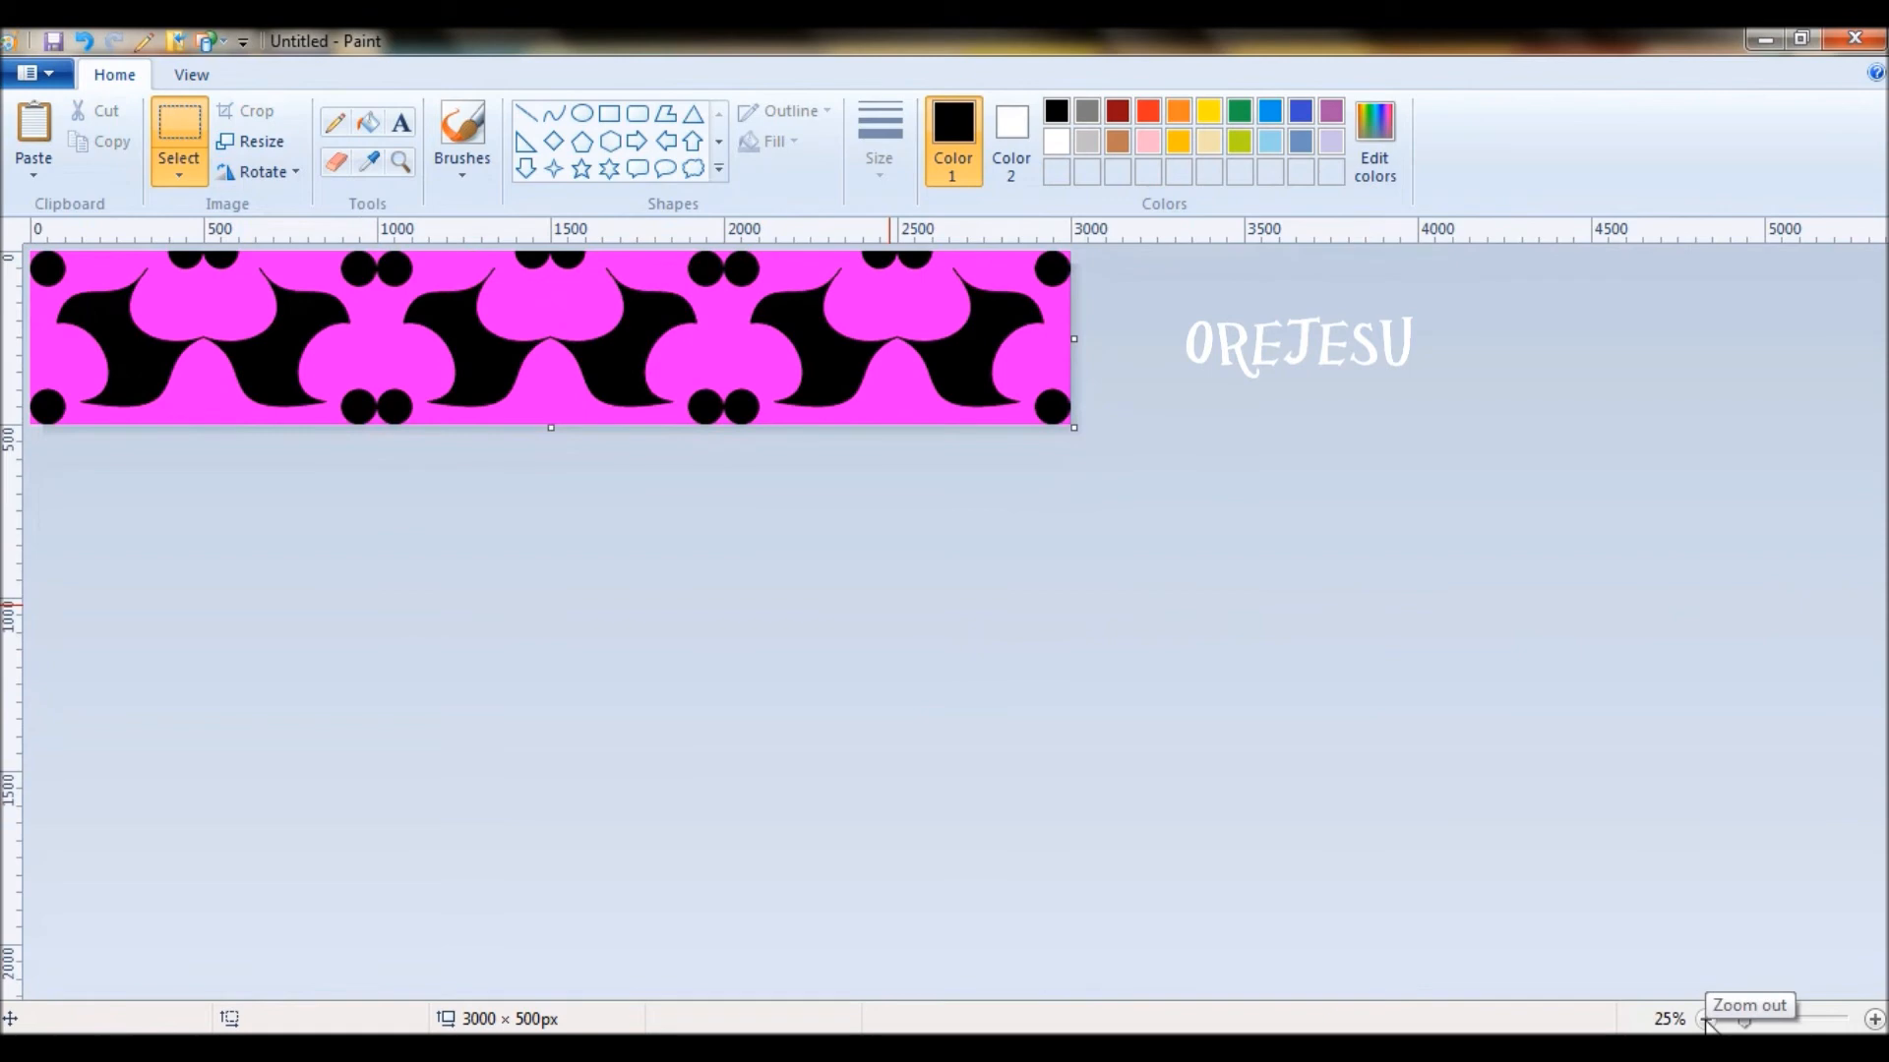
pyautogui.hotkey('ctrl', 'a')
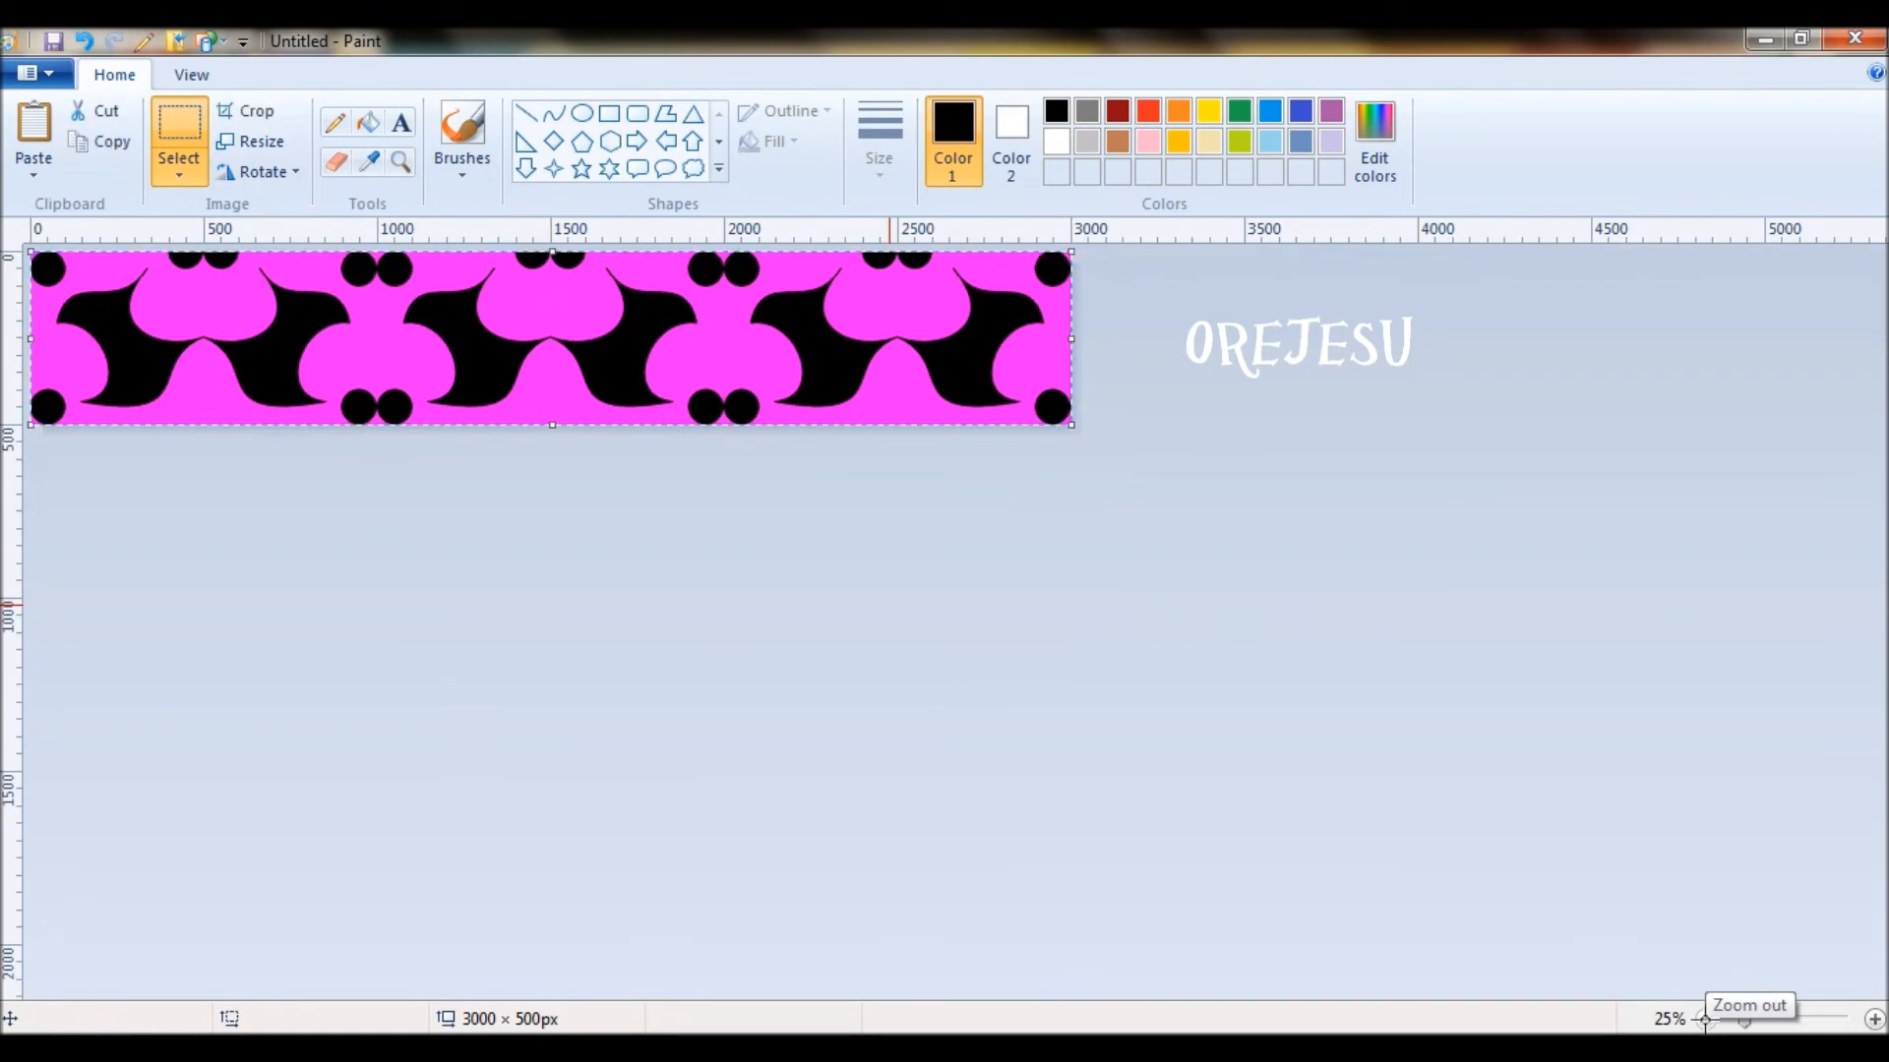
pyautogui.click(489, 604)
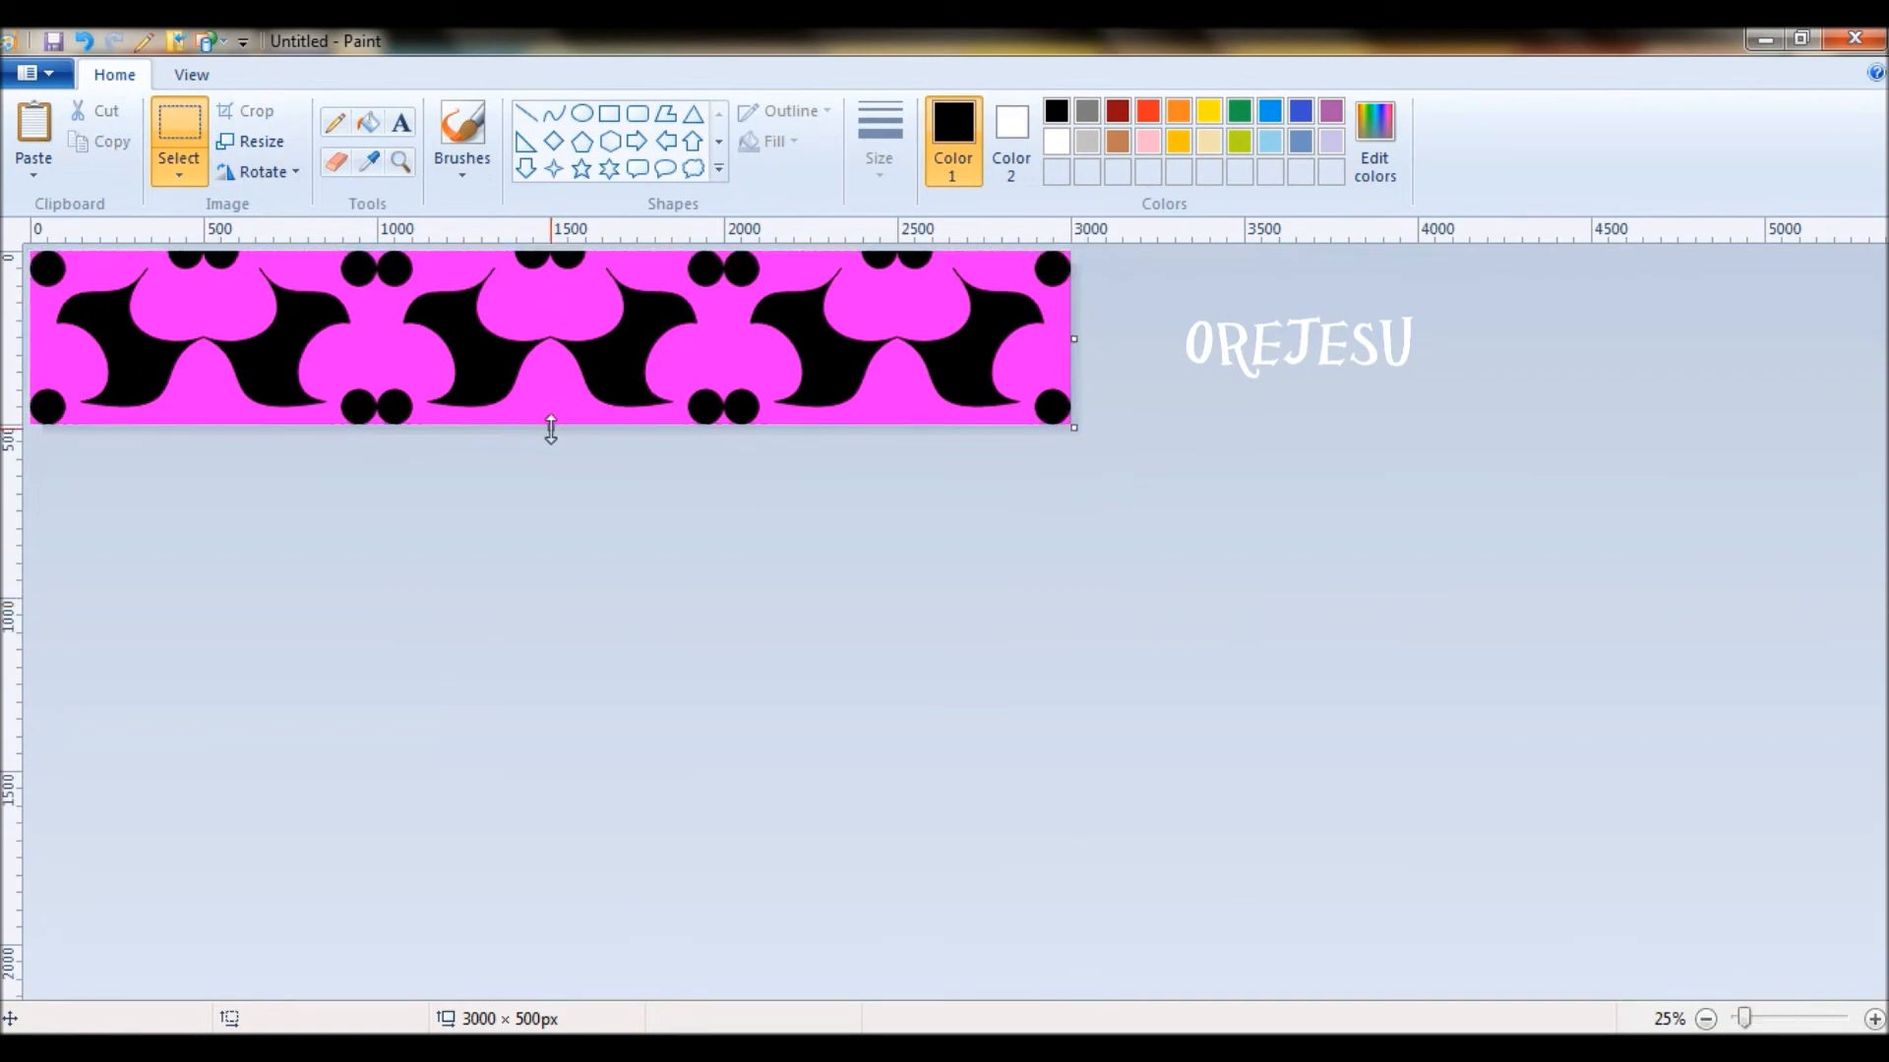
pyautogui.moveTo(551, 430); pyautogui.dragTo(588, 598)
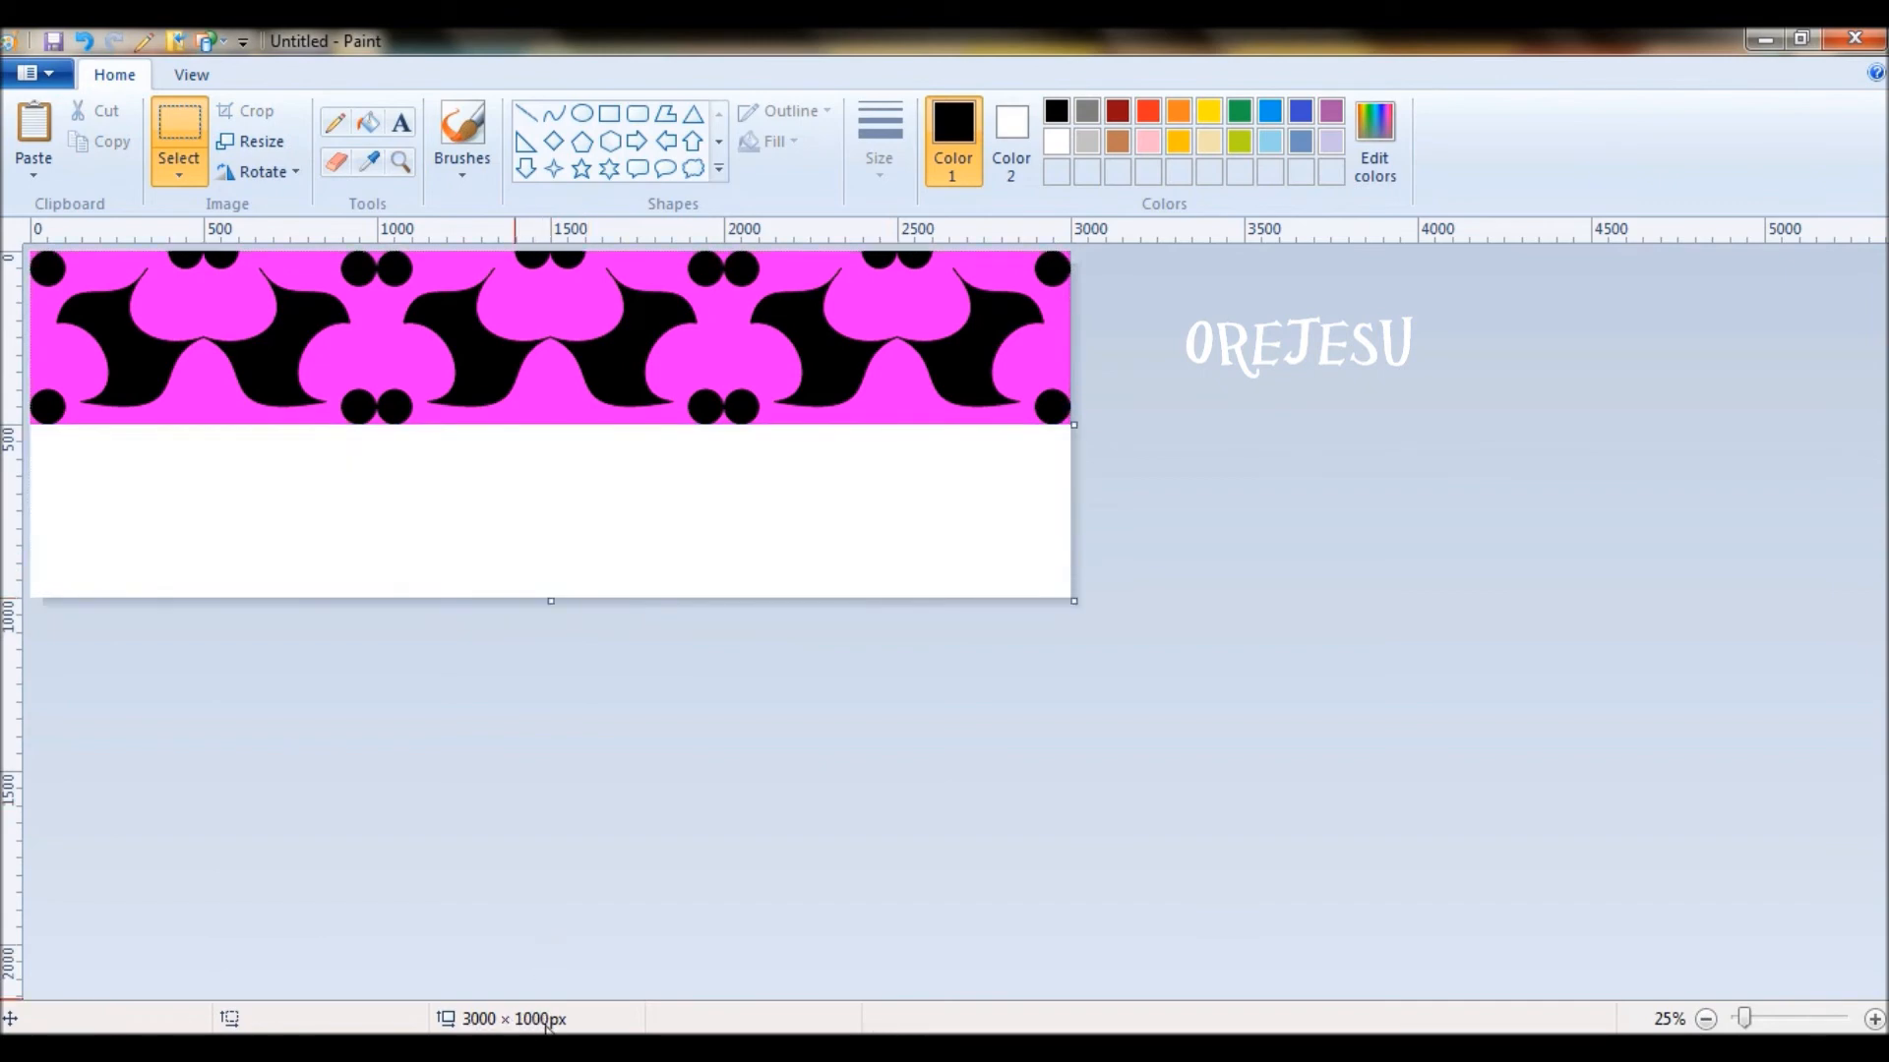
# Paste the copied row directly below the first one, starting at 500 px, and rotate it 180°
pyautogui.hotkey('ctrl', 'v')
pyautogui.moveTo(445, 340); pyautogui.dragTo(446, 515)
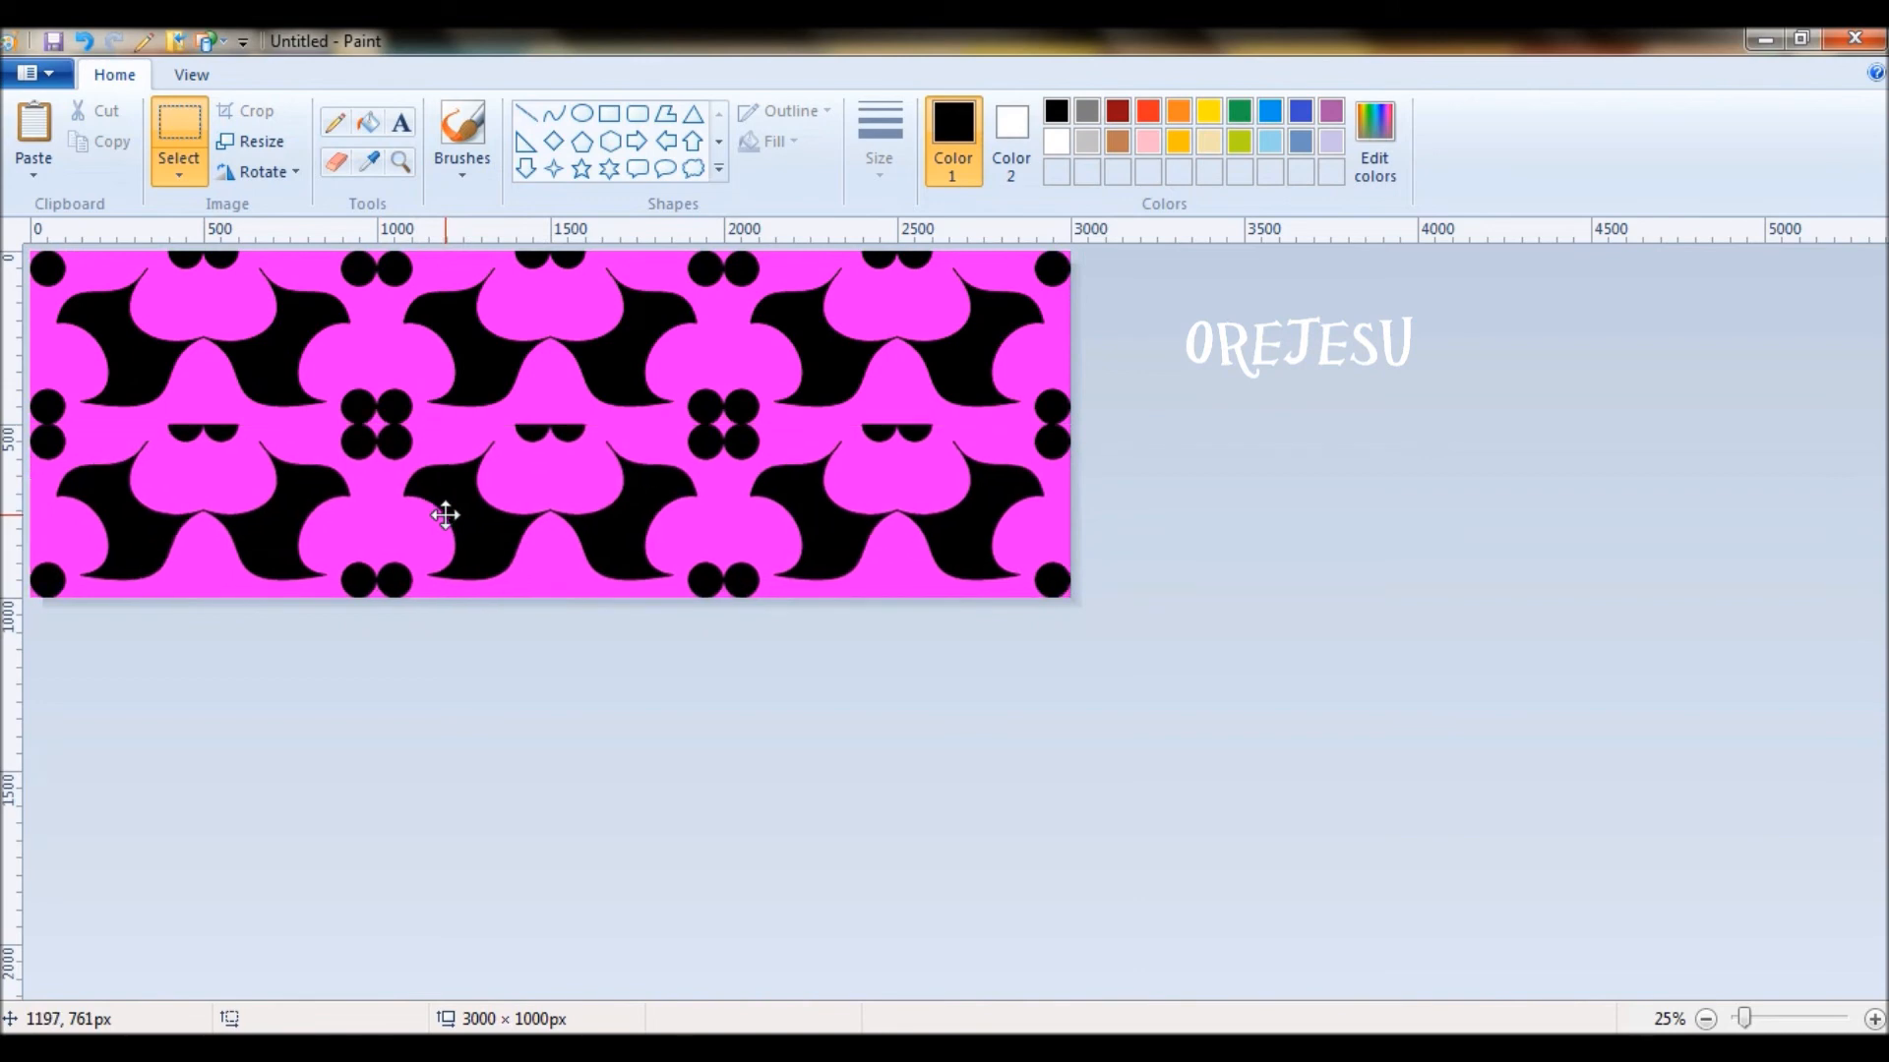
pyautogui.click(294, 171)
pyautogui.click(325, 274)
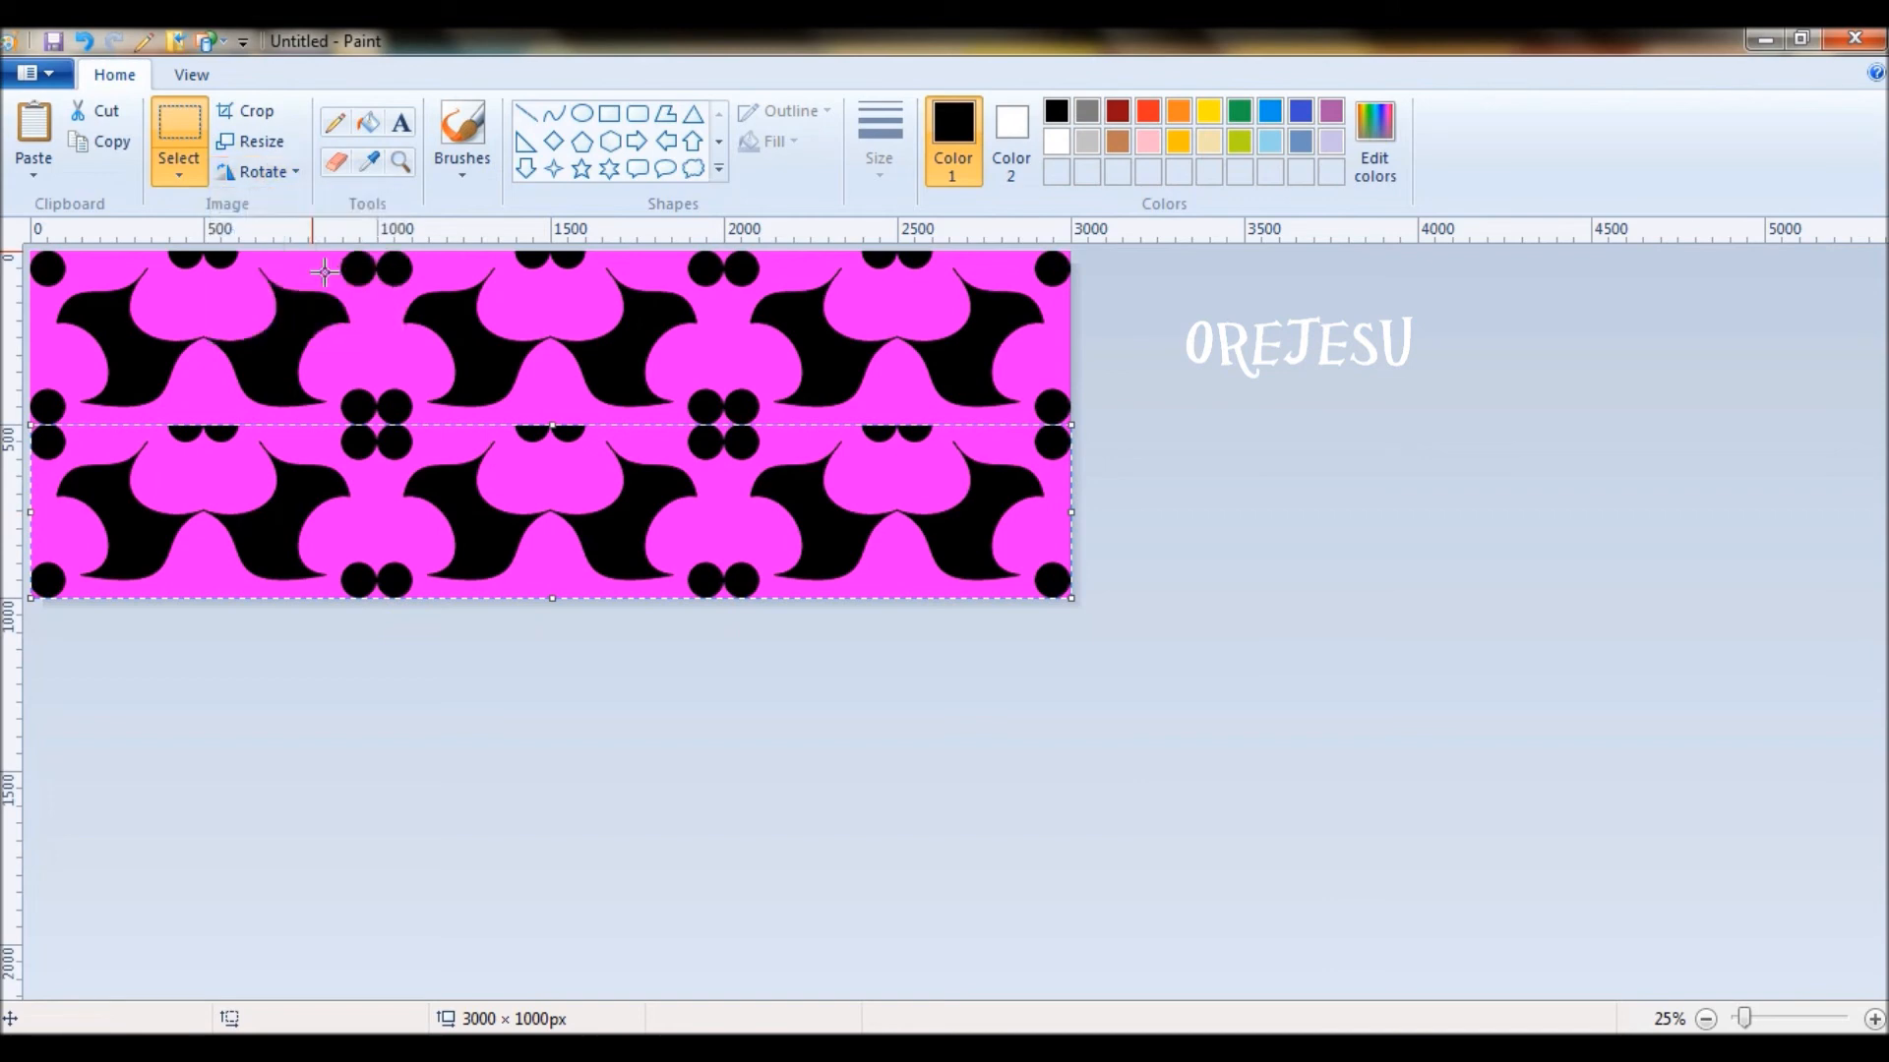
pyautogui.click(806, 735)
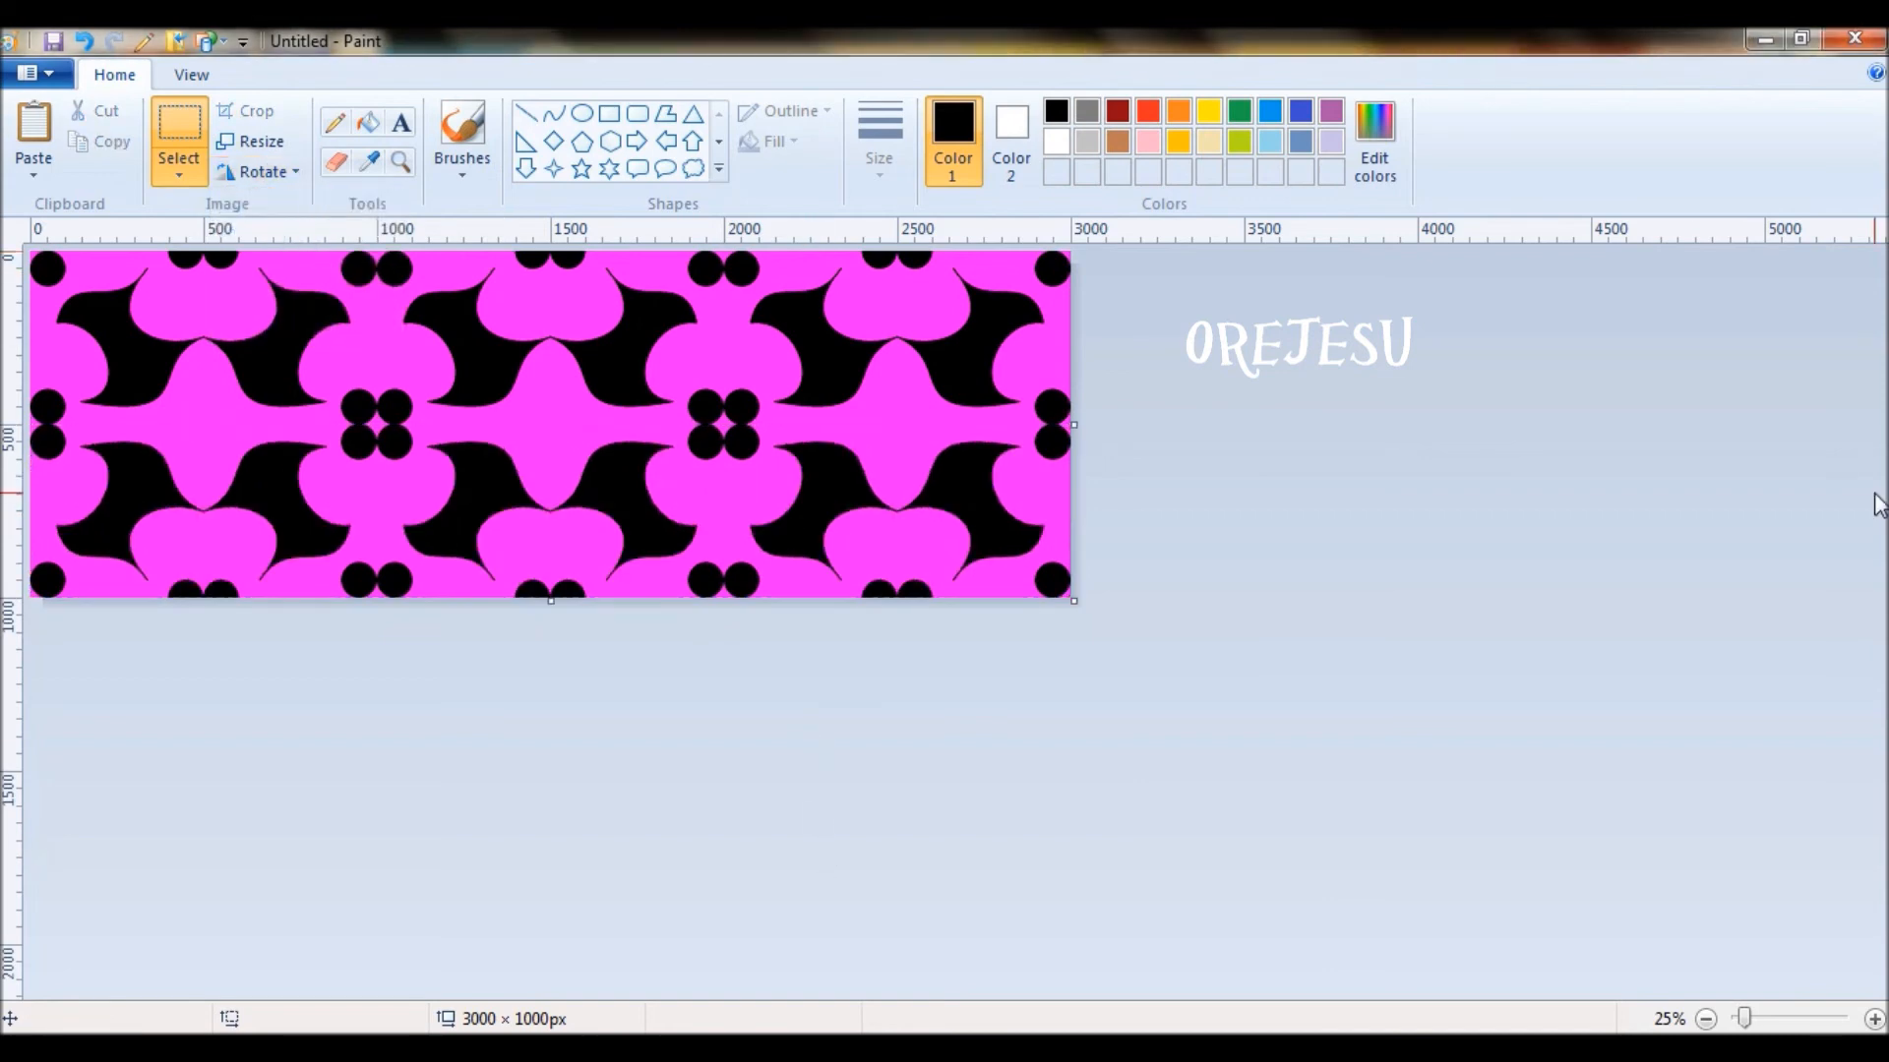
# Copy the whole two-row pattern and extend the canvas downward to 3000 × 2000 px
pyautogui.hotkey('ctrl', 'a')
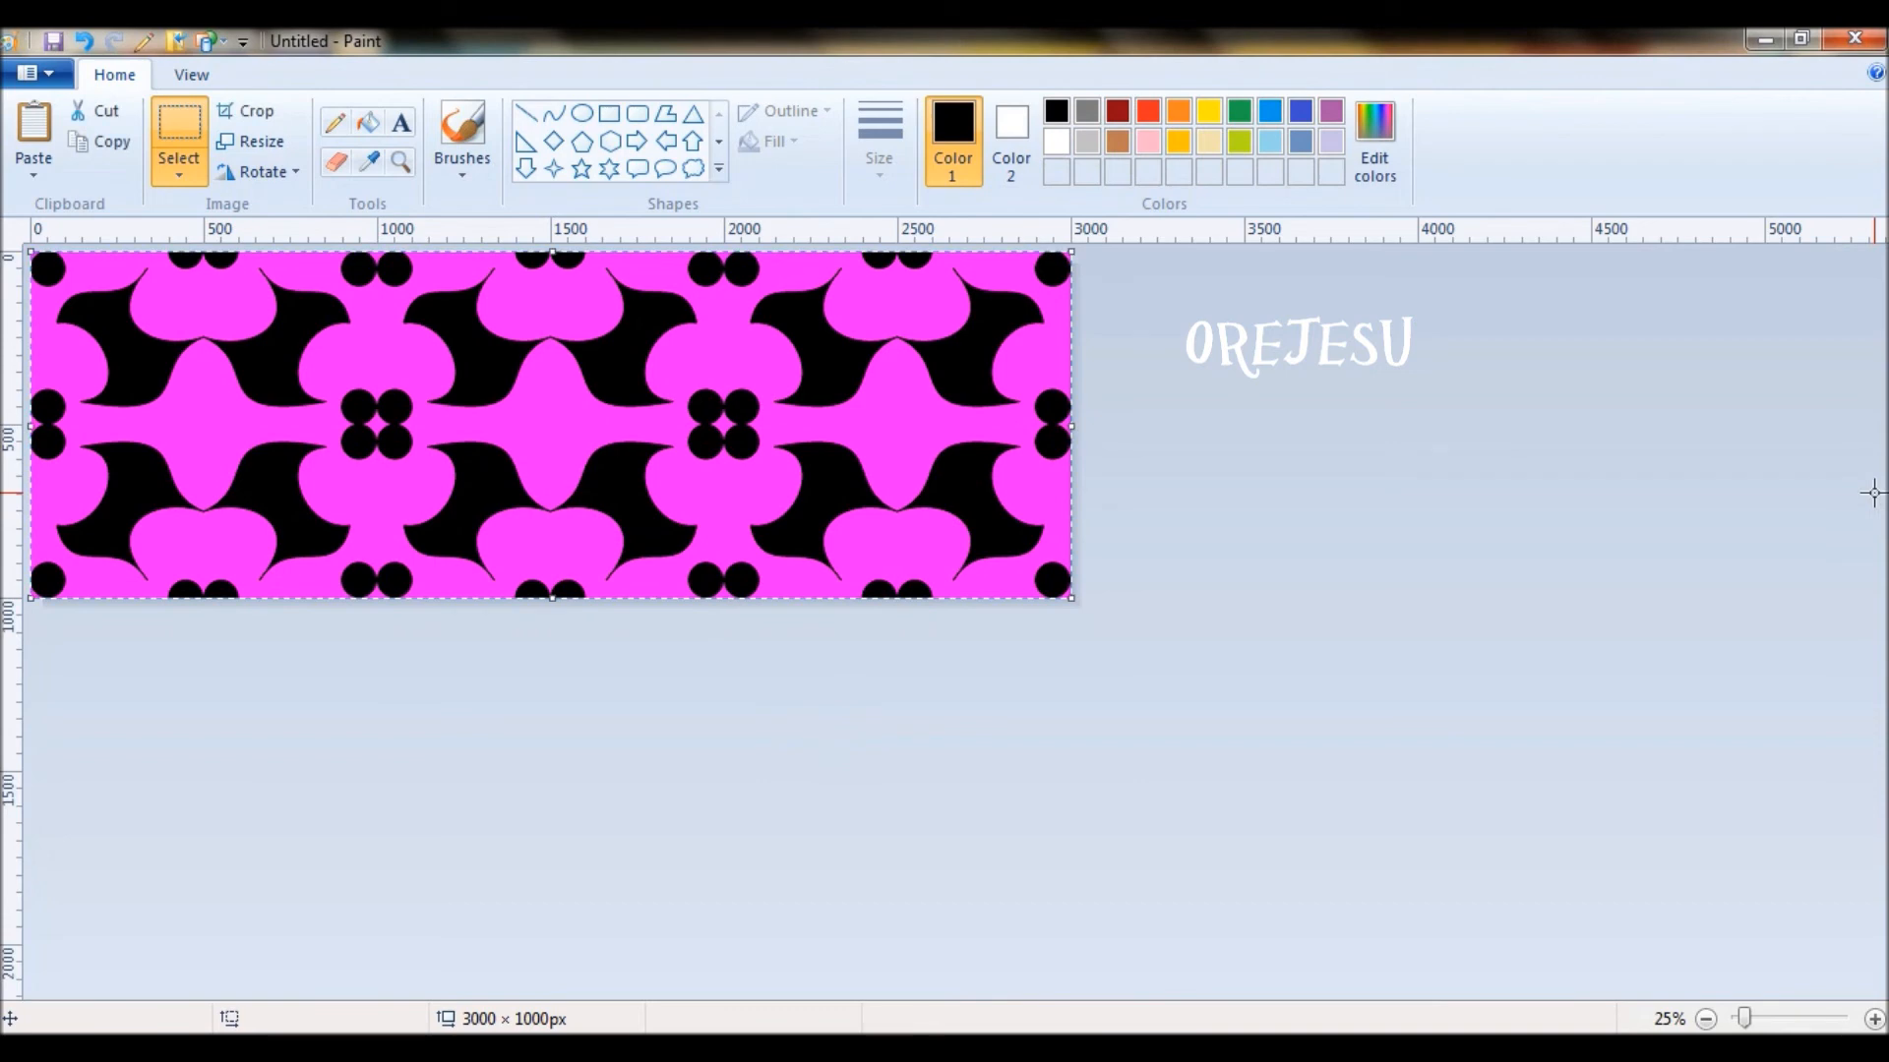
pyautogui.click(532, 730)
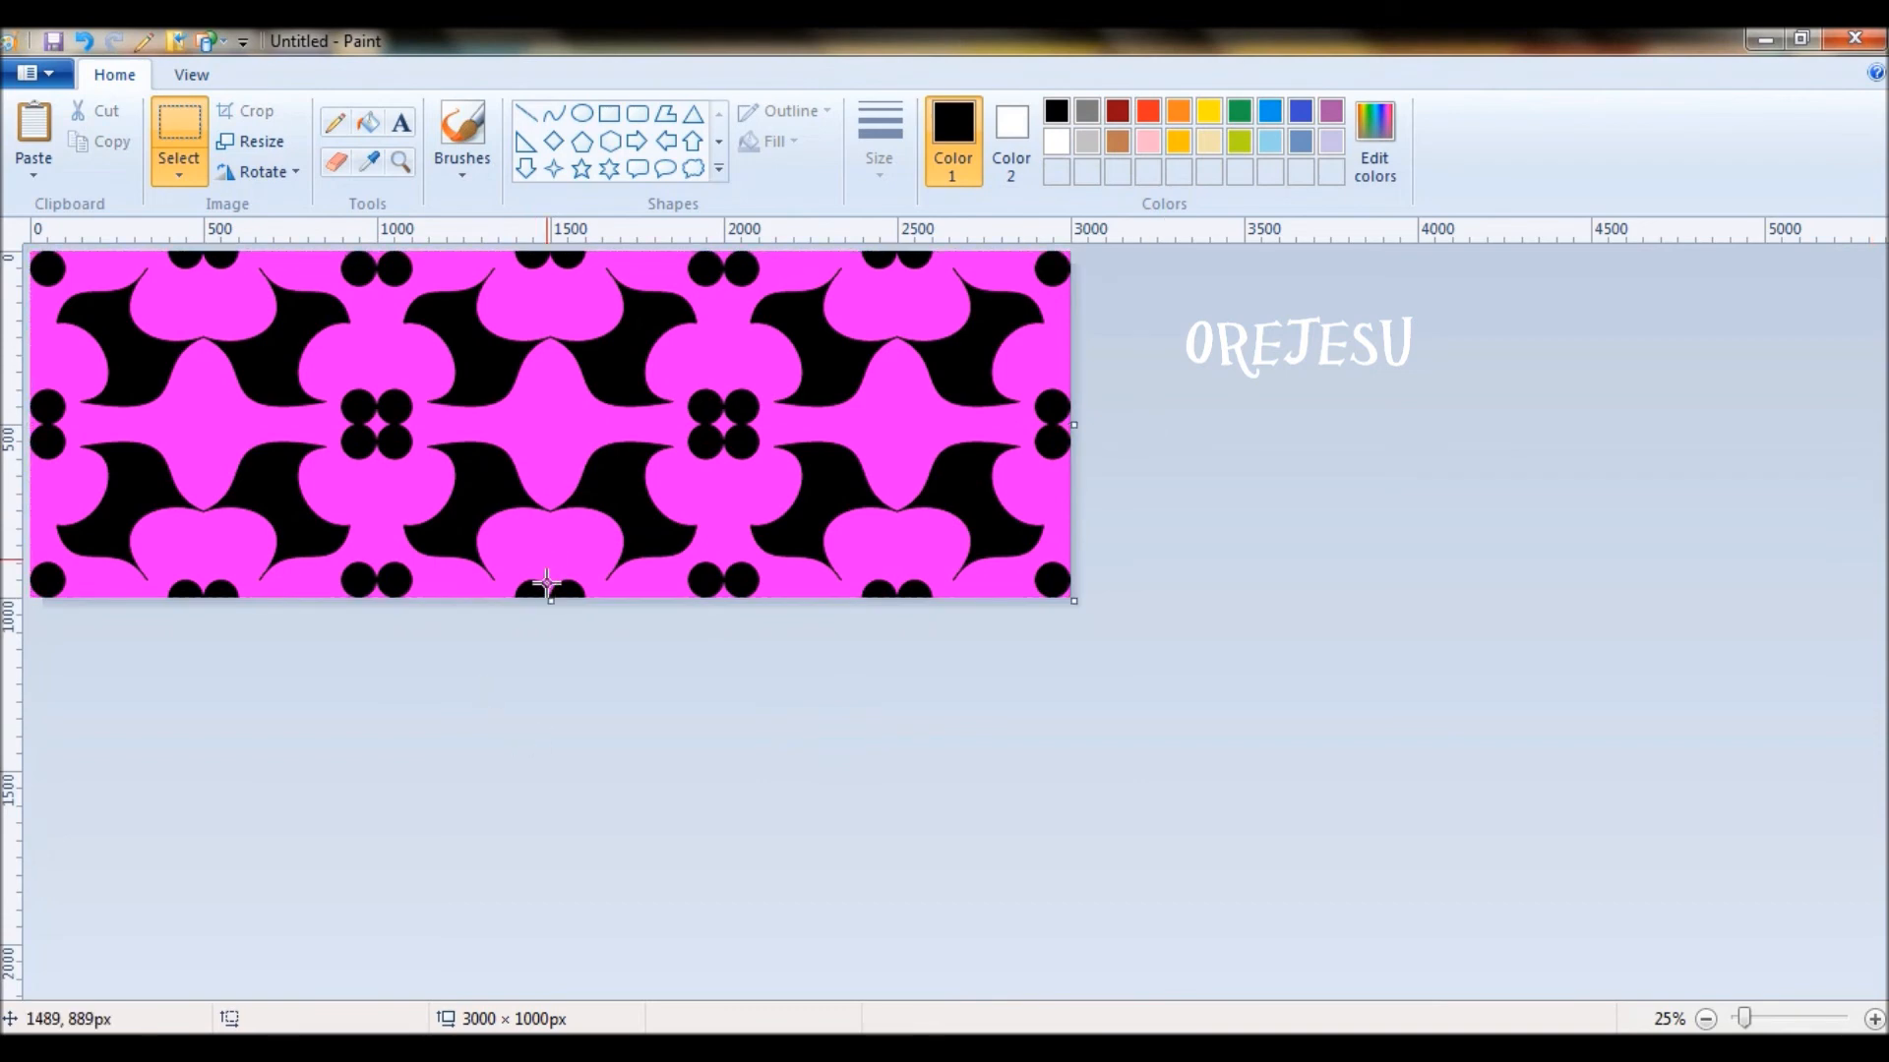
pyautogui.moveTo(550, 607); pyautogui.dragTo(631, 946)
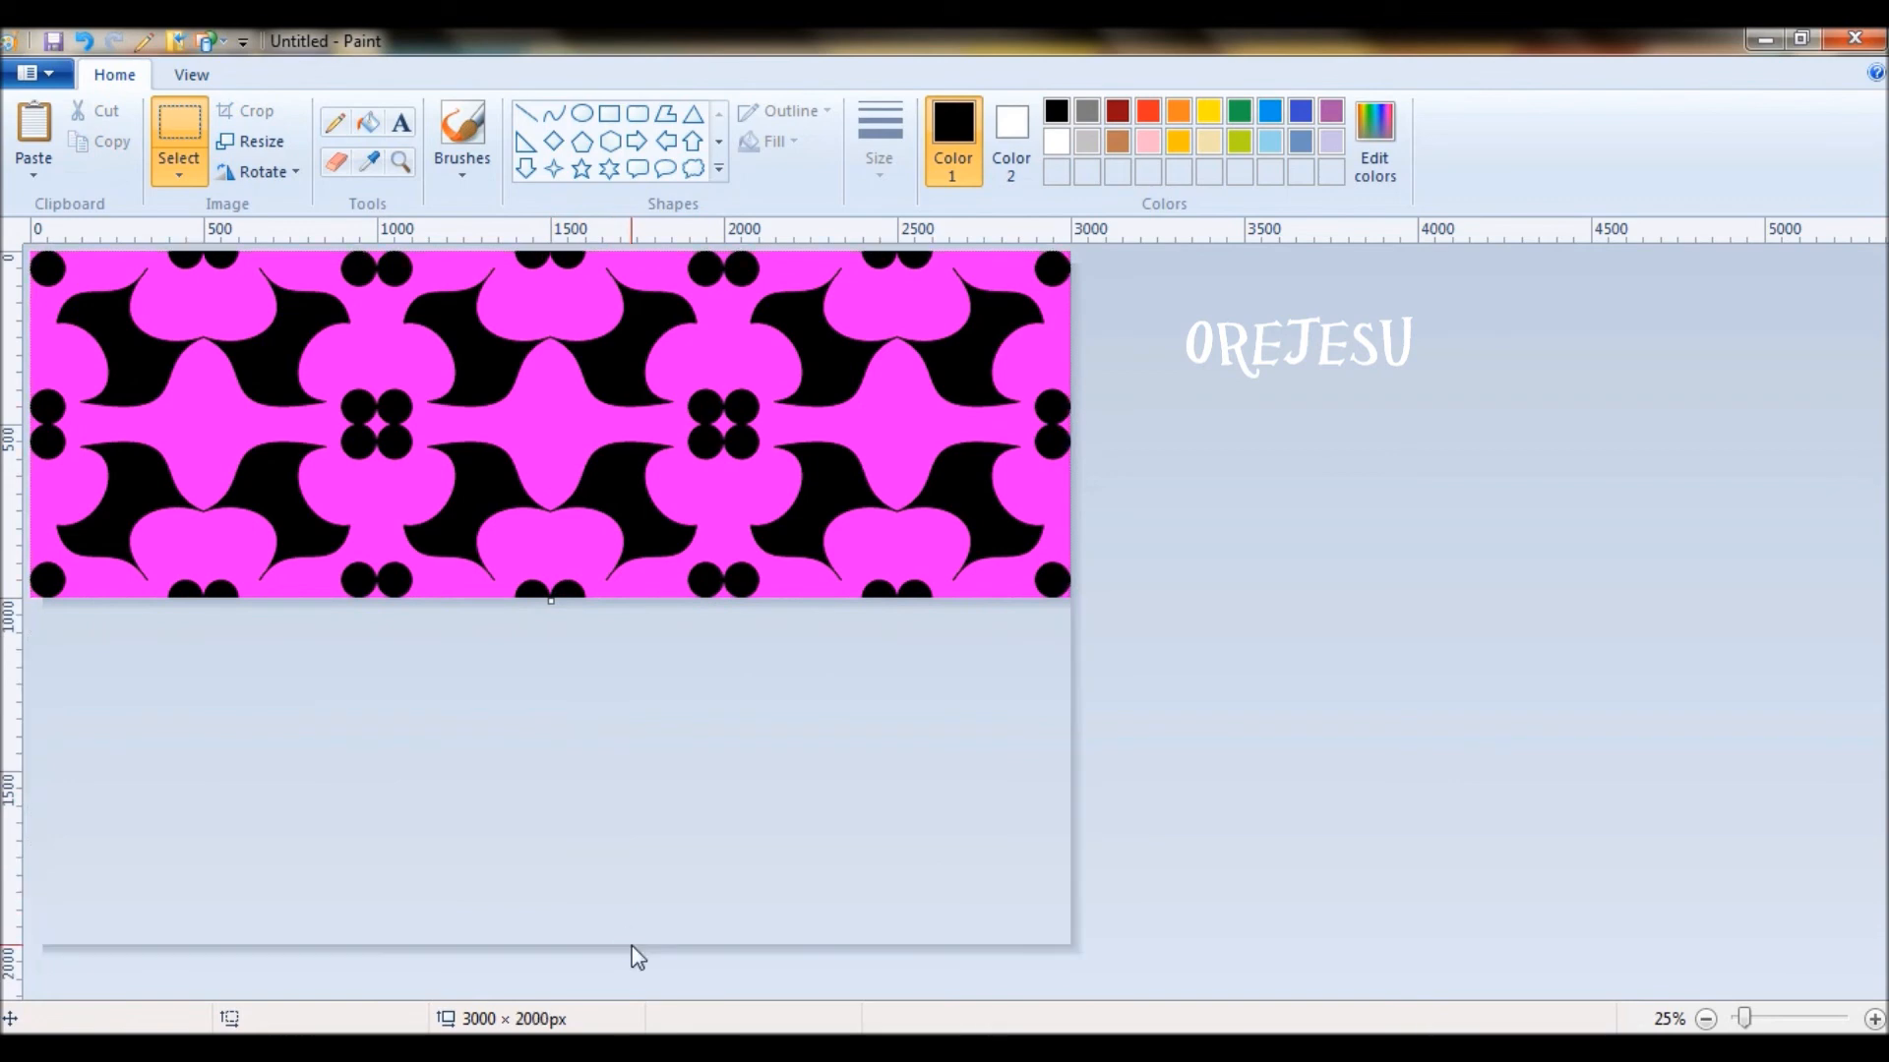
# Paste the two-row block directly below the existing rows, spanning 1000 to 2000 px vertically
pyautogui.hotkey('ctrl', 'v')
pyautogui.moveTo(462, 366); pyautogui.dragTo(461, 713)
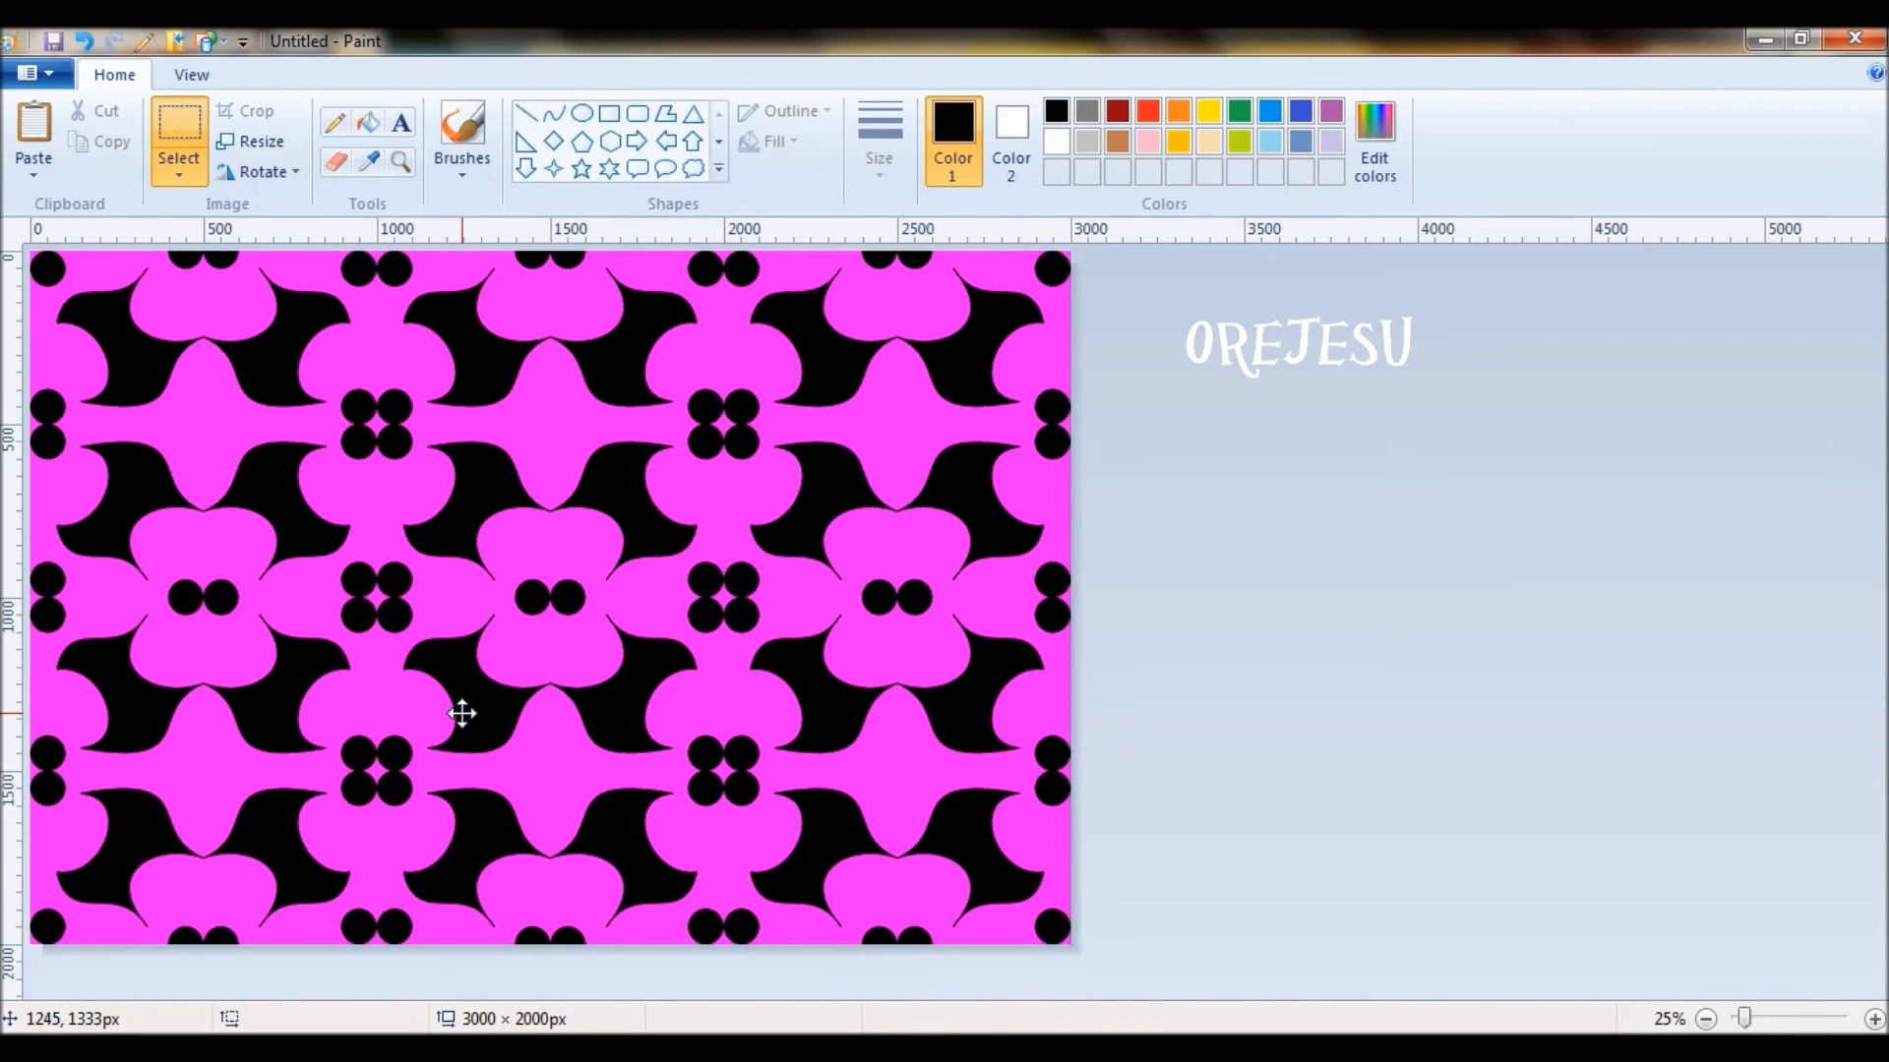
pyautogui.moveTo(462, 713); pyautogui.dragTo(456, 712)
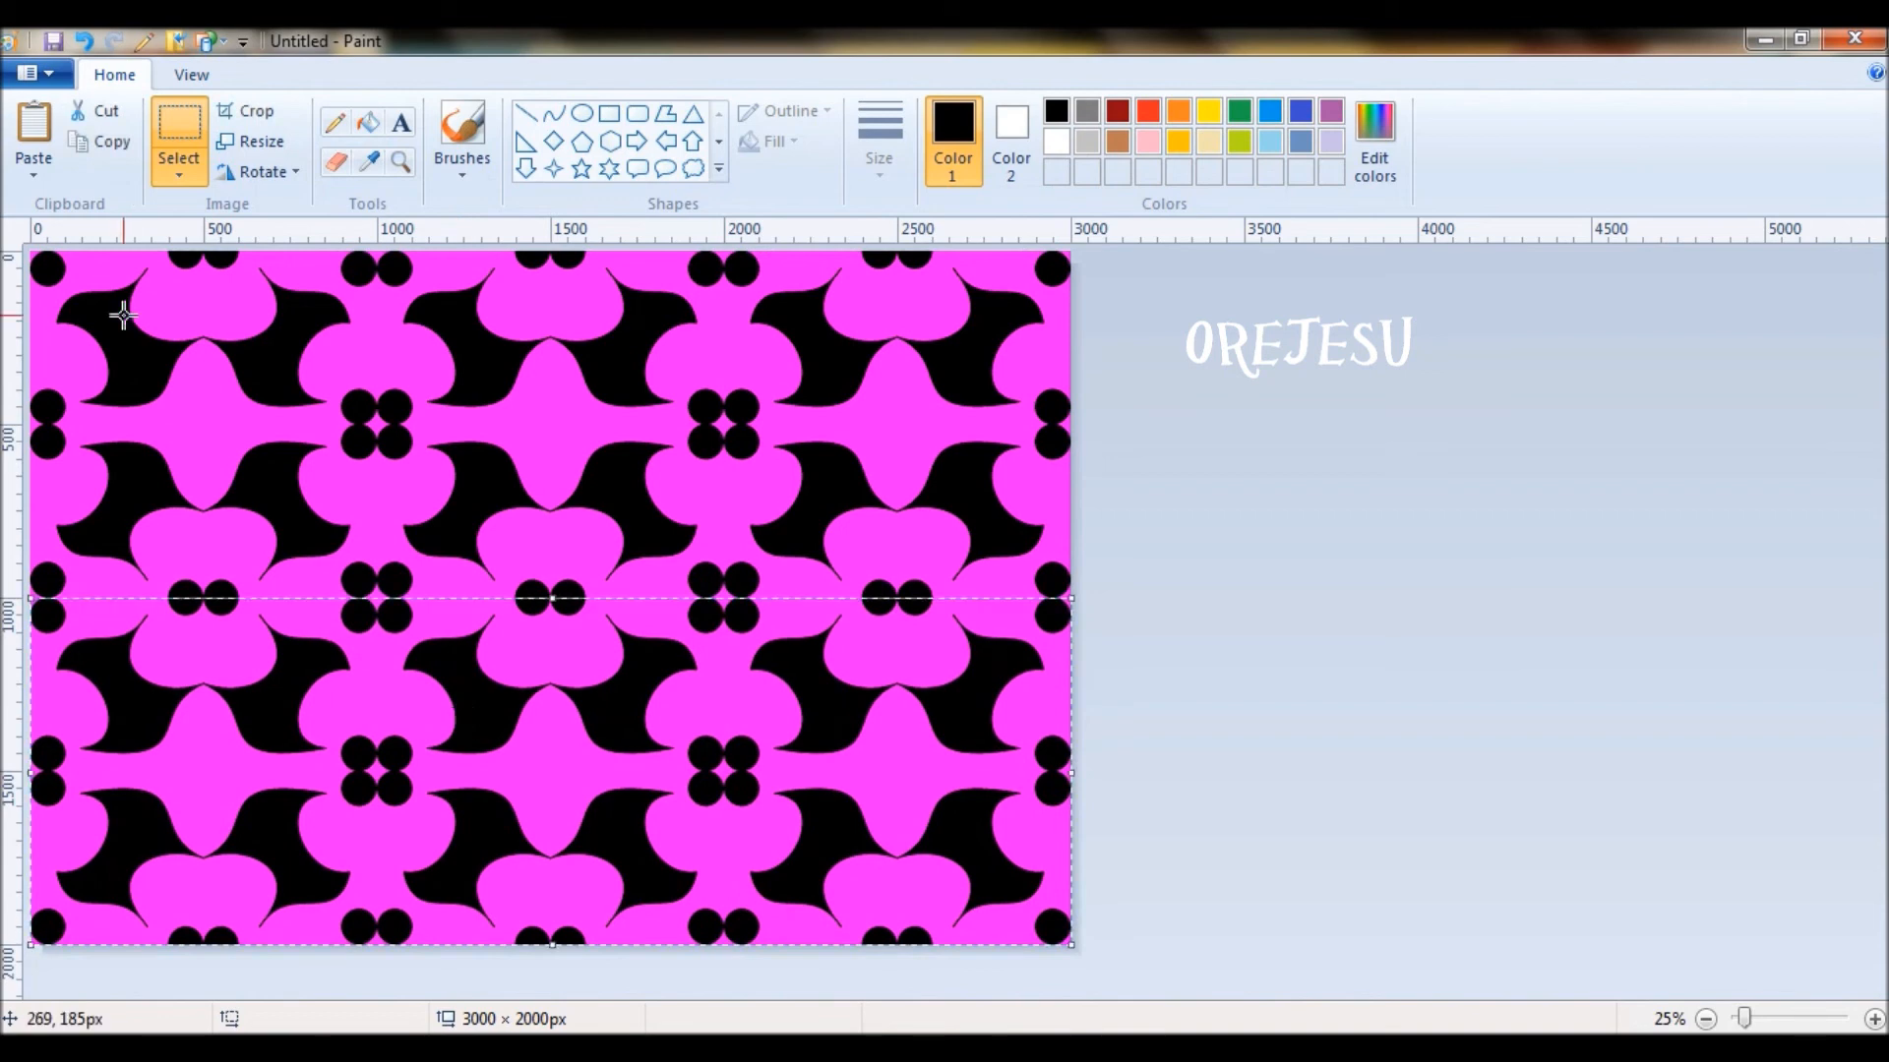
pyautogui.click(1258, 764)
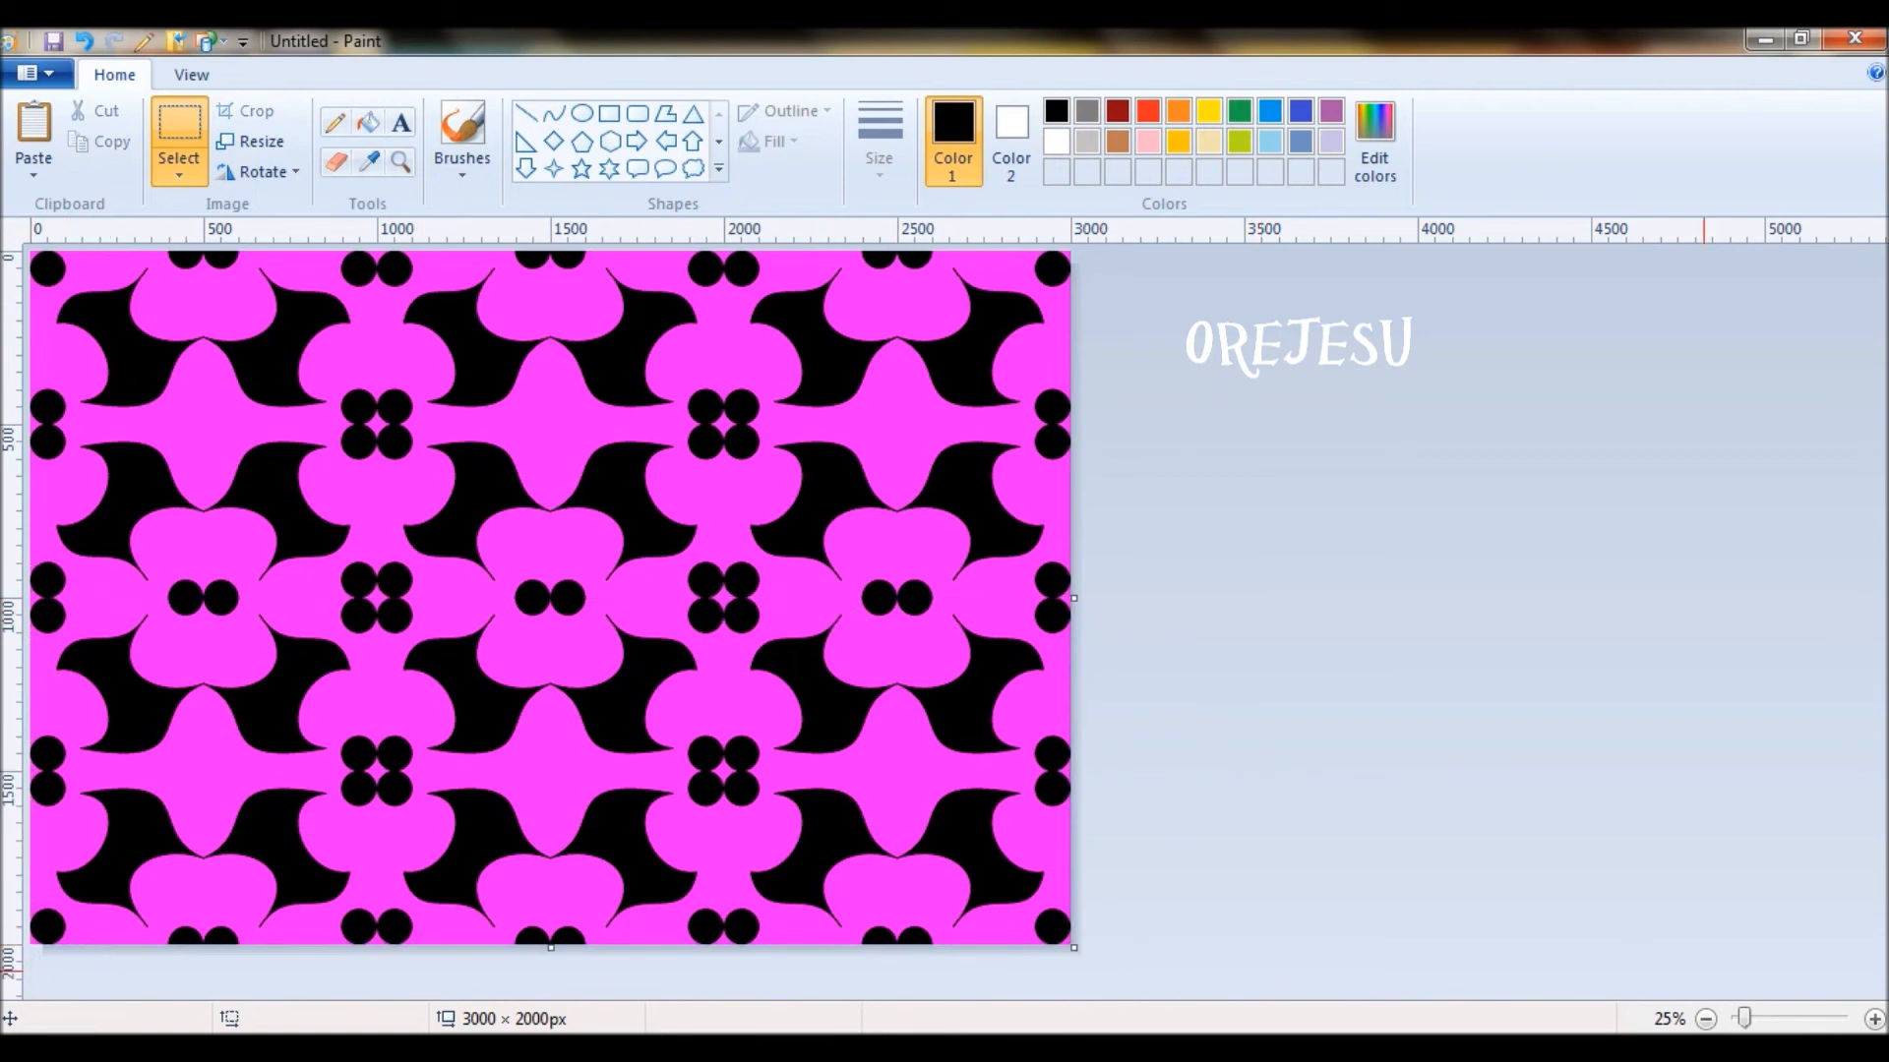
# Extend the canvas downward to 3000 × 3000 px and paste another two-row block into the added area, starting at 2000 px
pyautogui.click(1707, 1018)
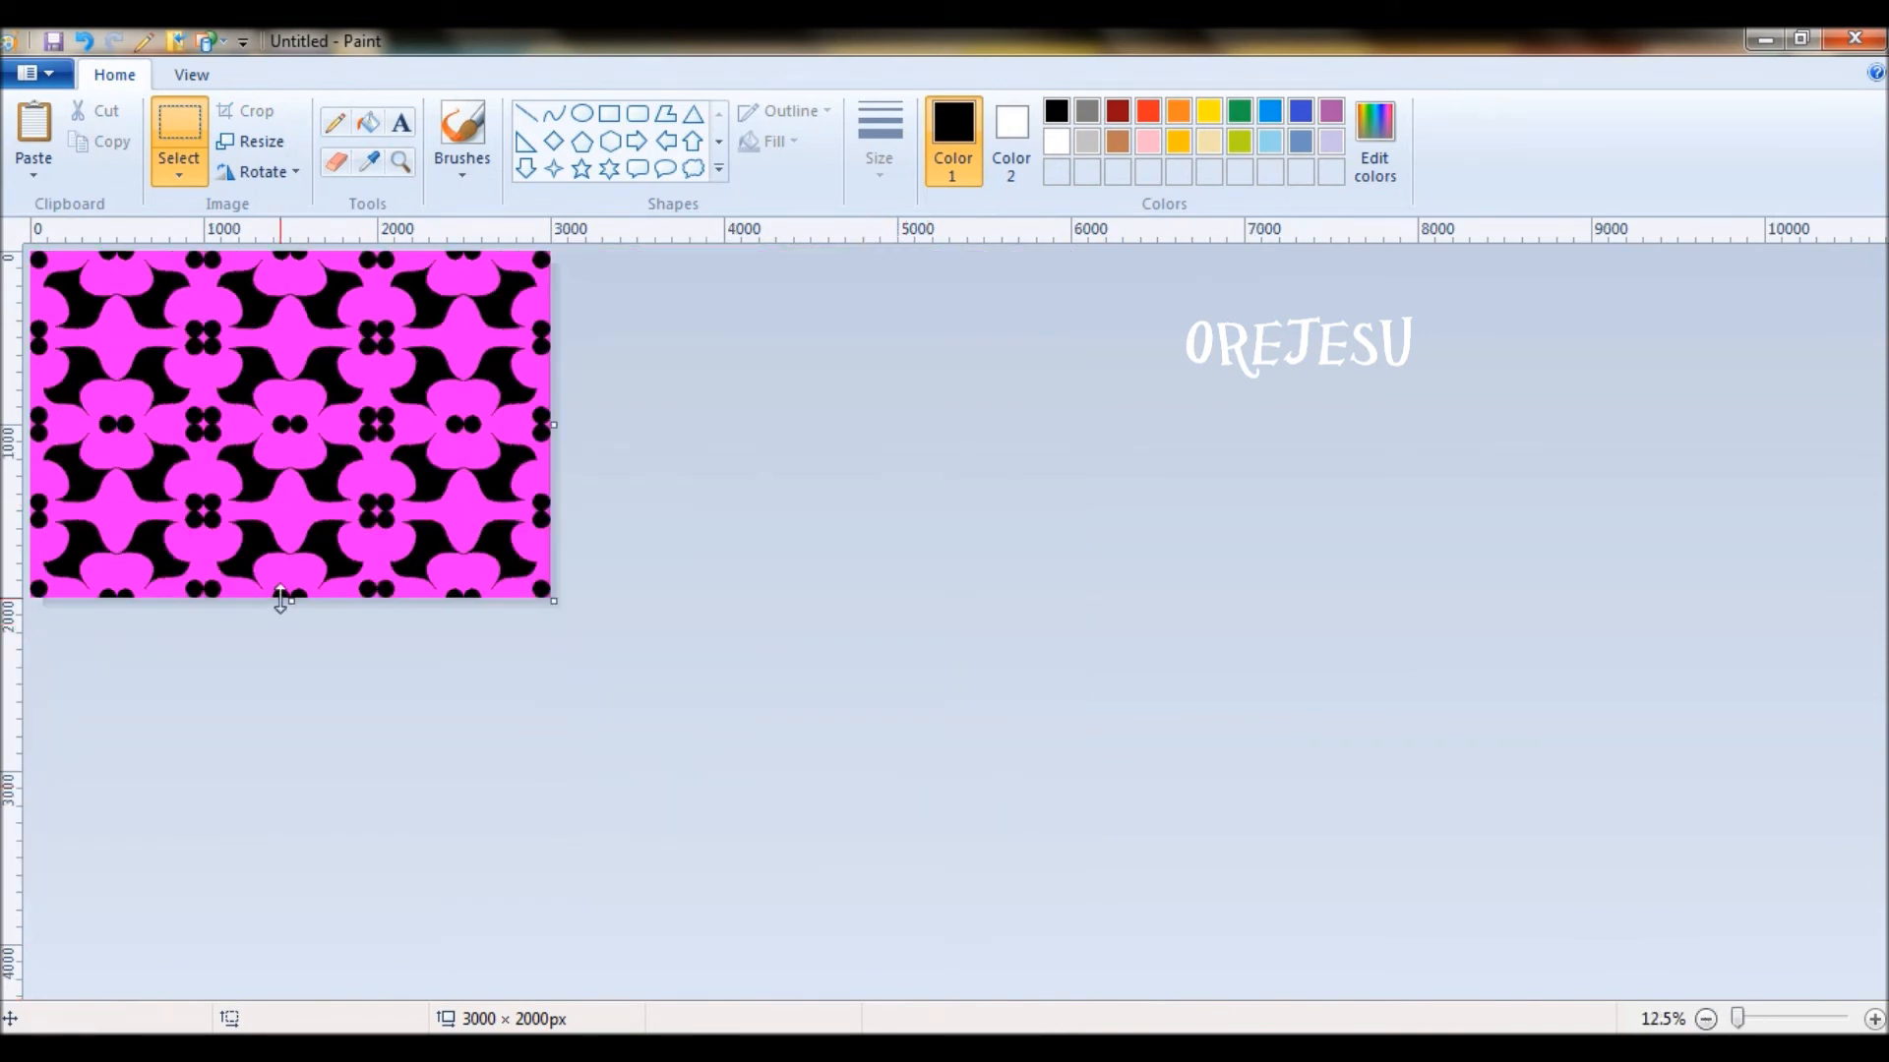
pyautogui.moveTo(291, 598); pyautogui.dragTo(329, 771)
pyautogui.hotkey('ctrl', 'v')
pyautogui.moveTo(258, 328); pyautogui.dragTo(258, 675)
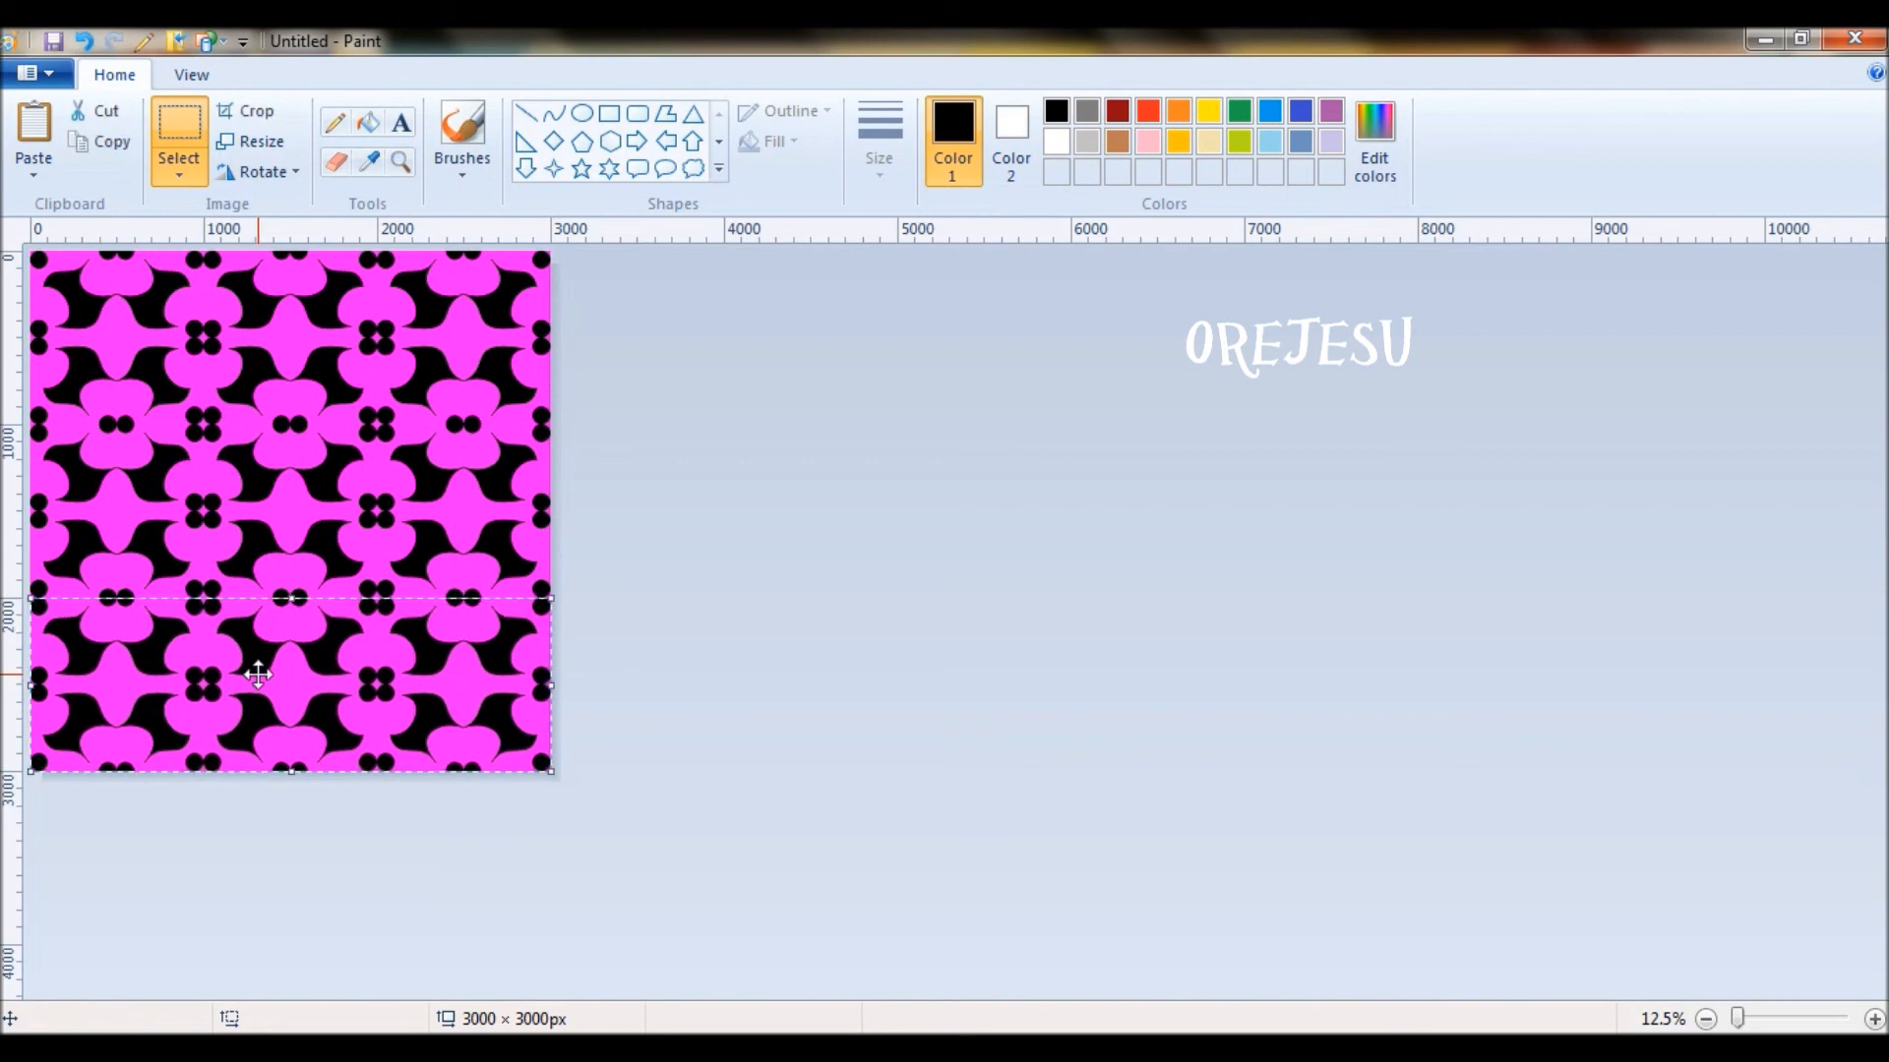
pyautogui.click(1092, 553)
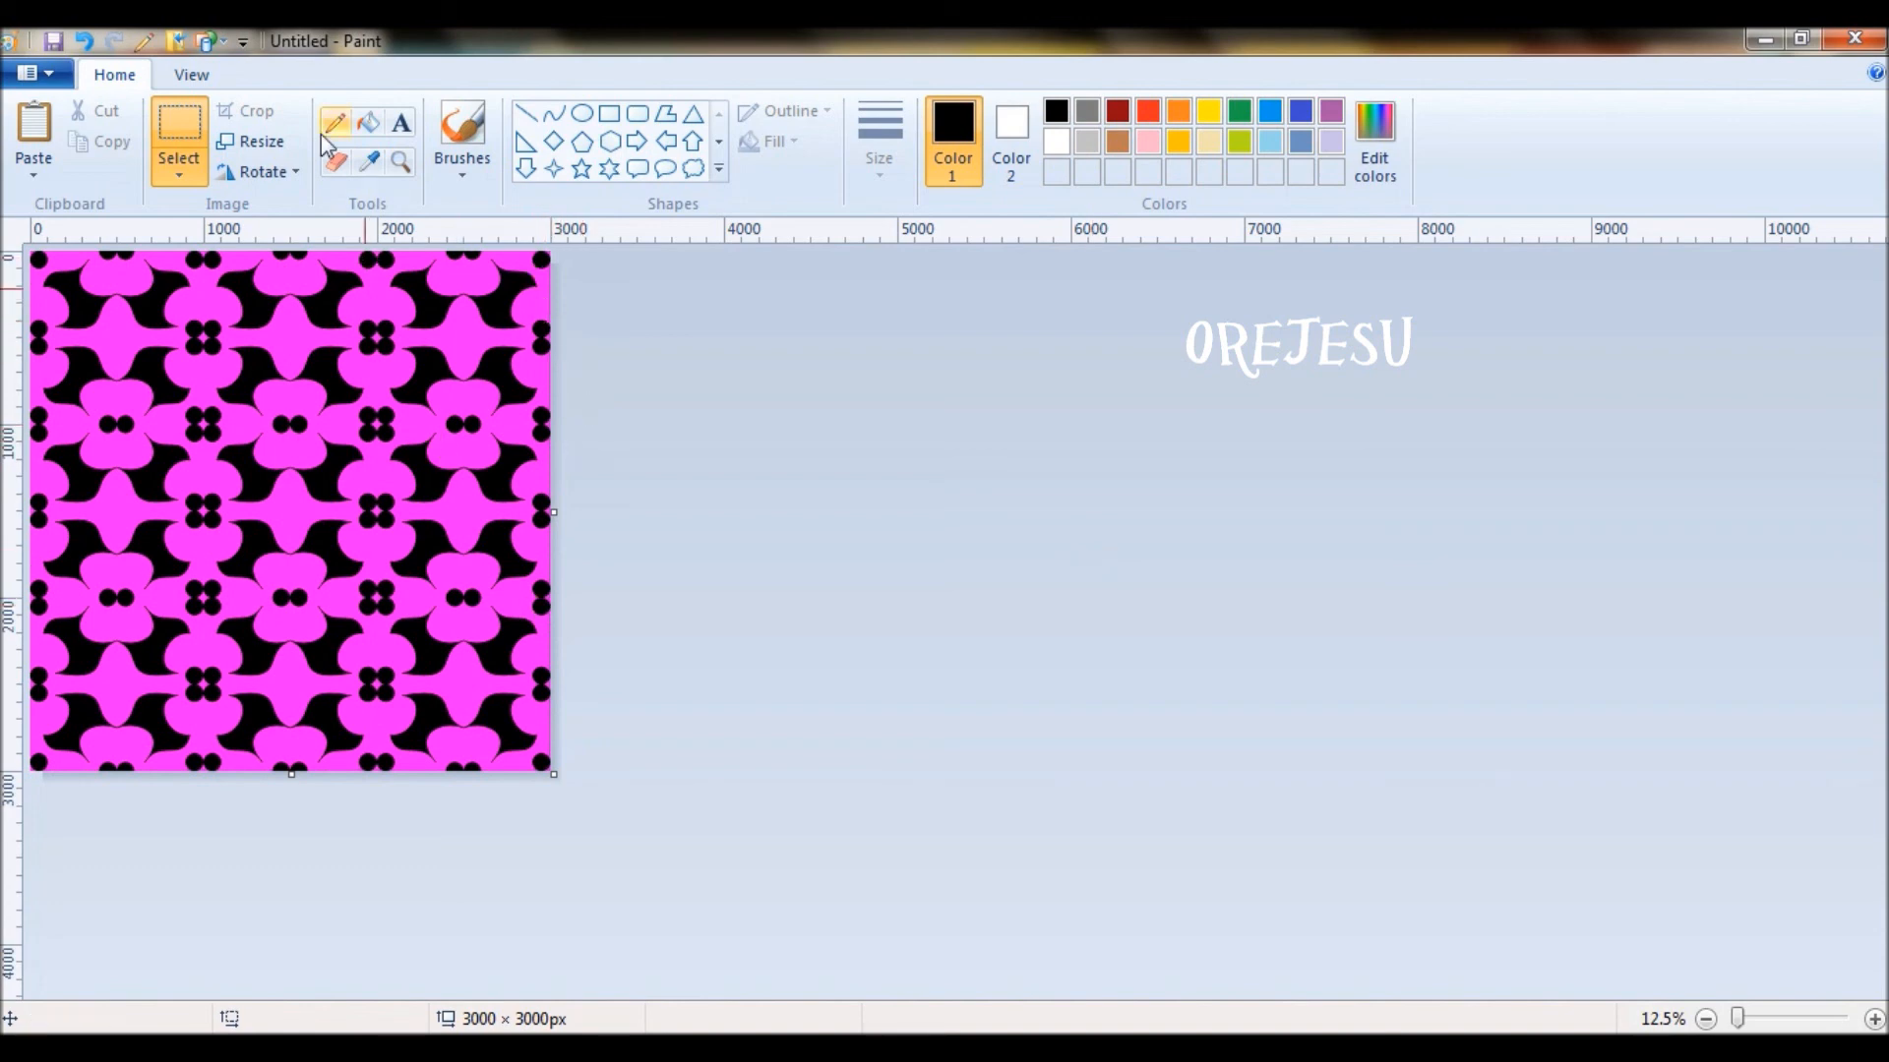
# Pick the pattern's magenta as Color 1 and activate the Fill tool
pyautogui.click(371, 165)
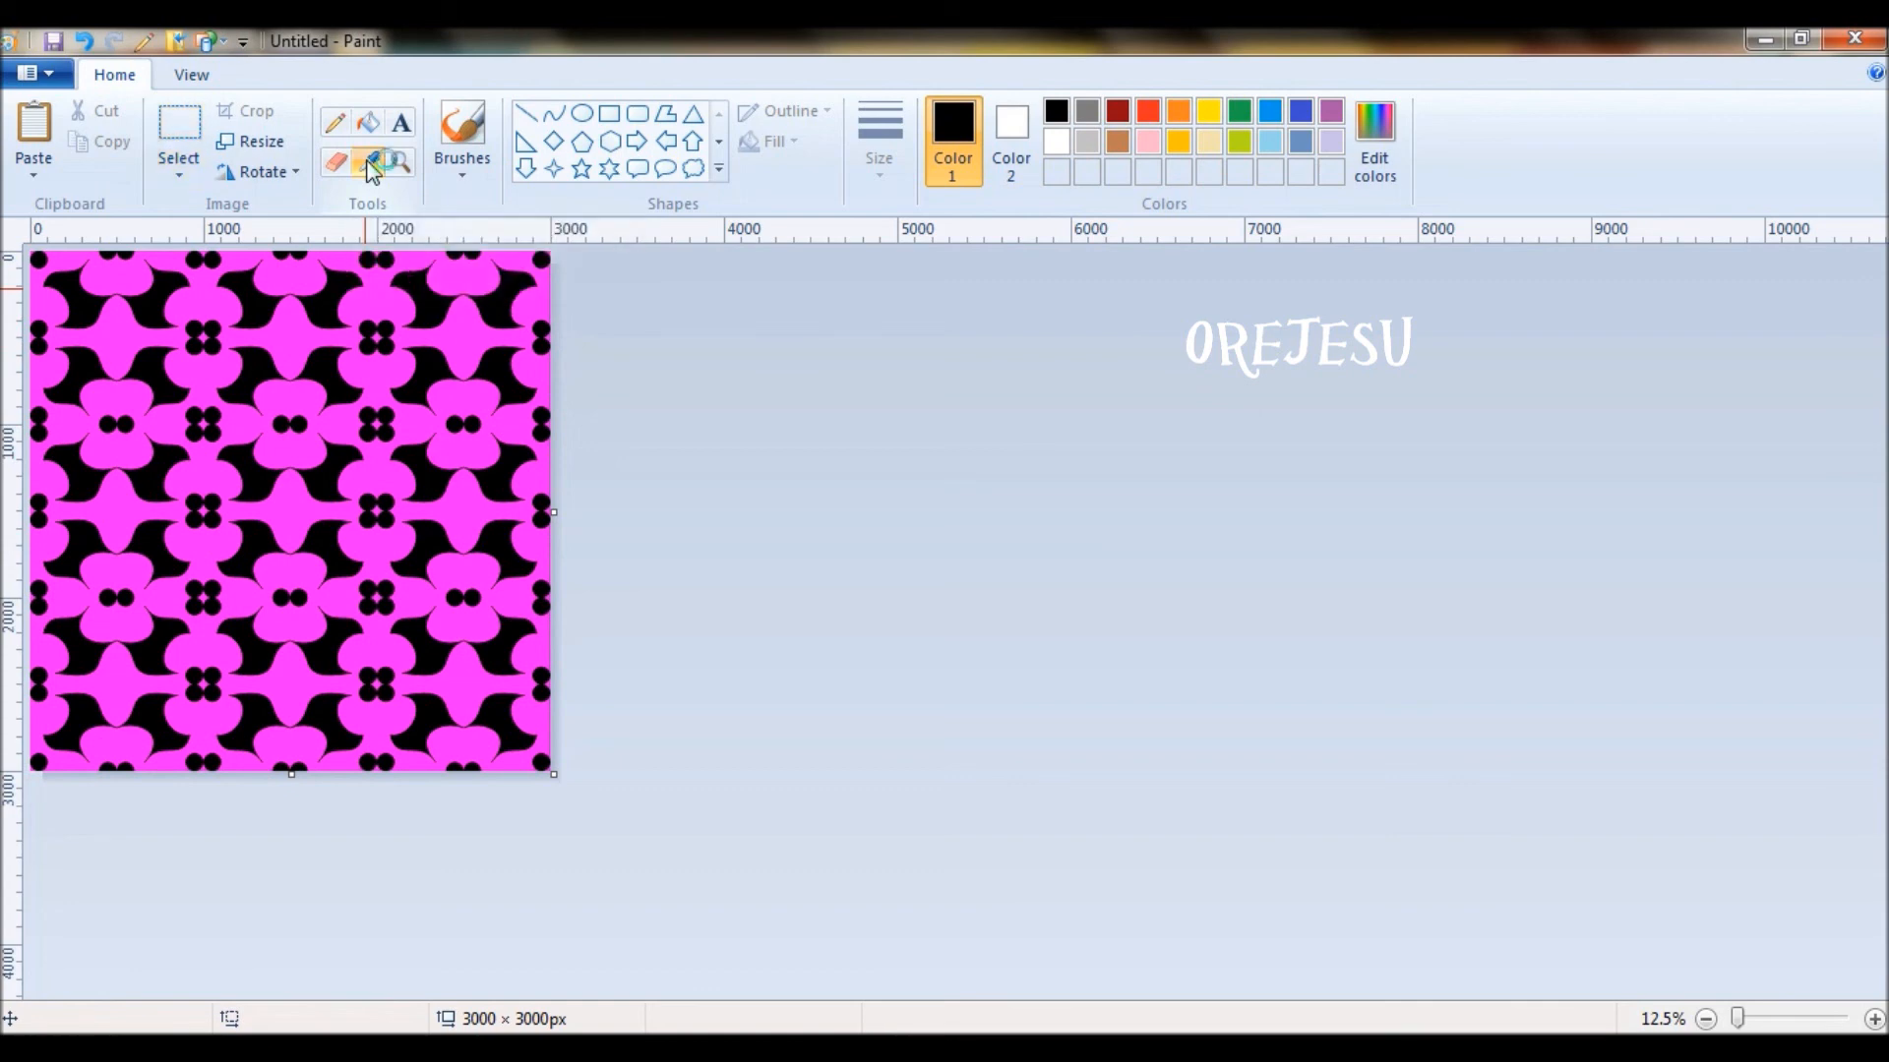
pyautogui.click(468, 331)
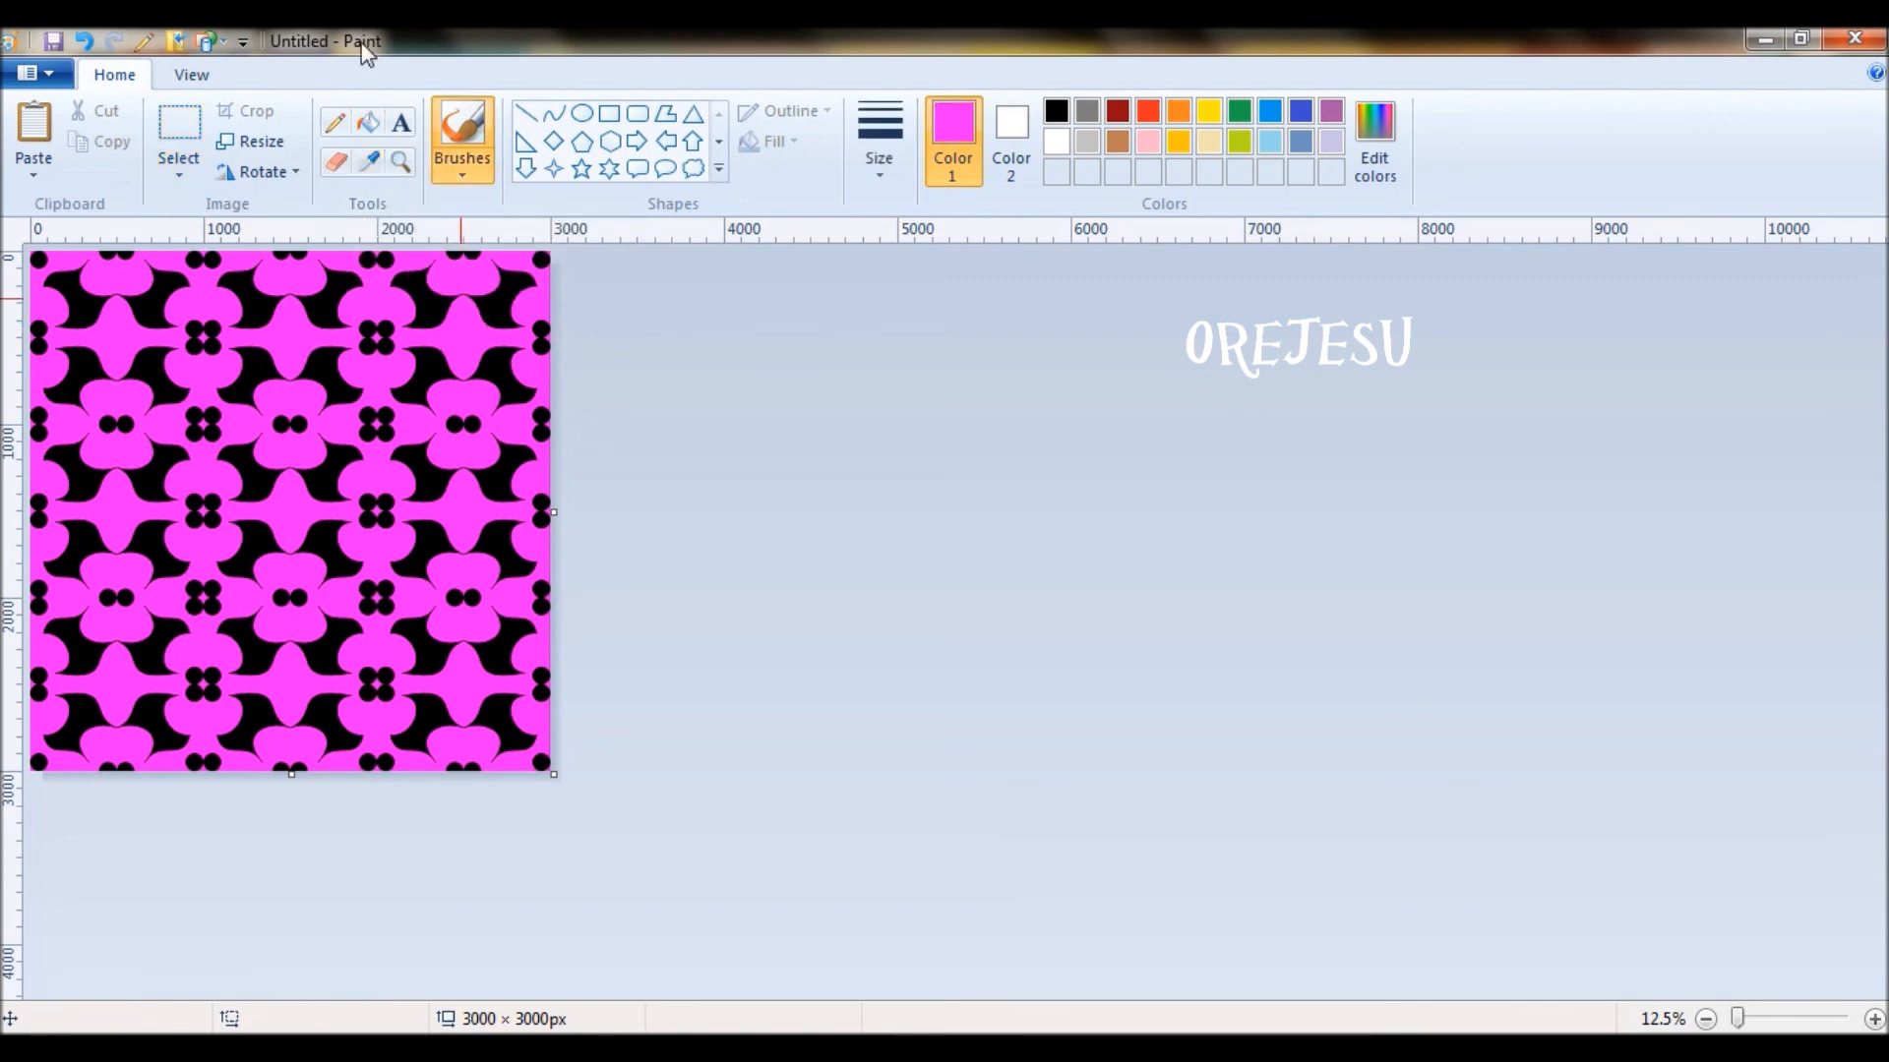
pyautogui.click(371, 125)
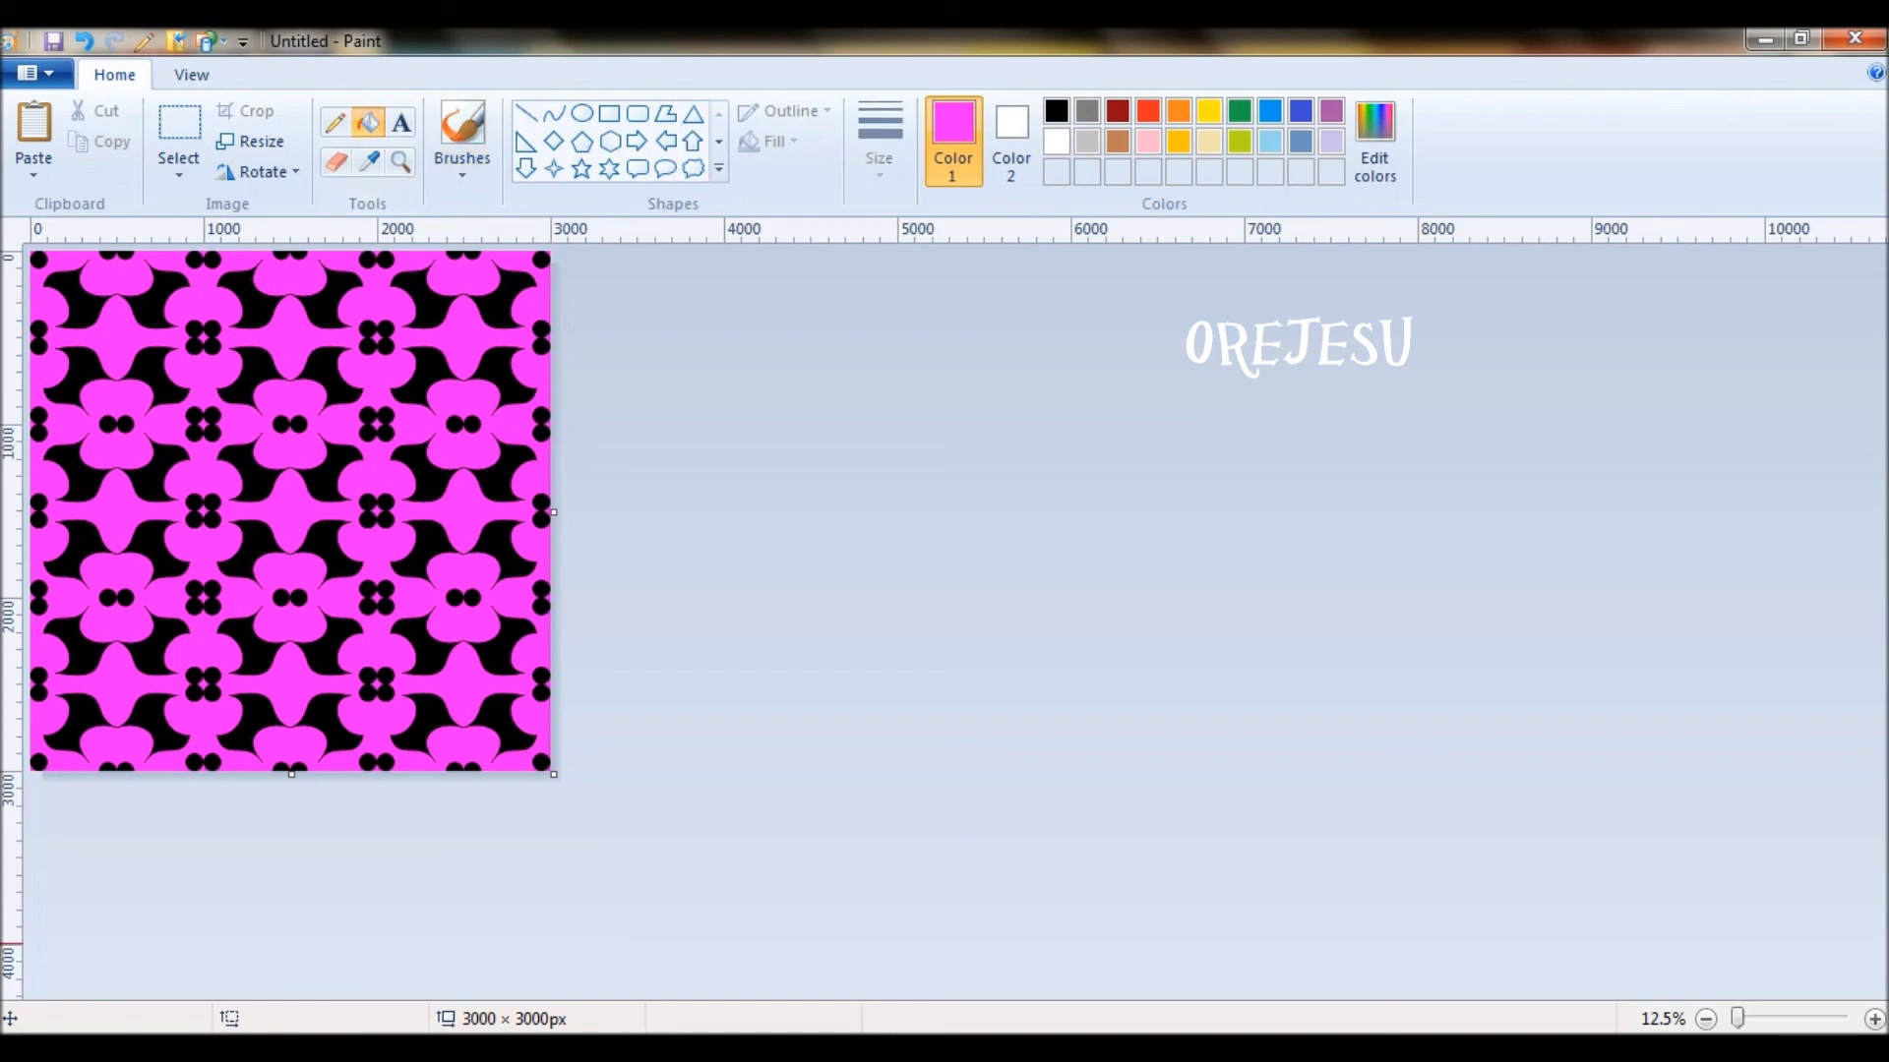
pyautogui.click(1874, 1019)
pyautogui.click(1874, 1019)
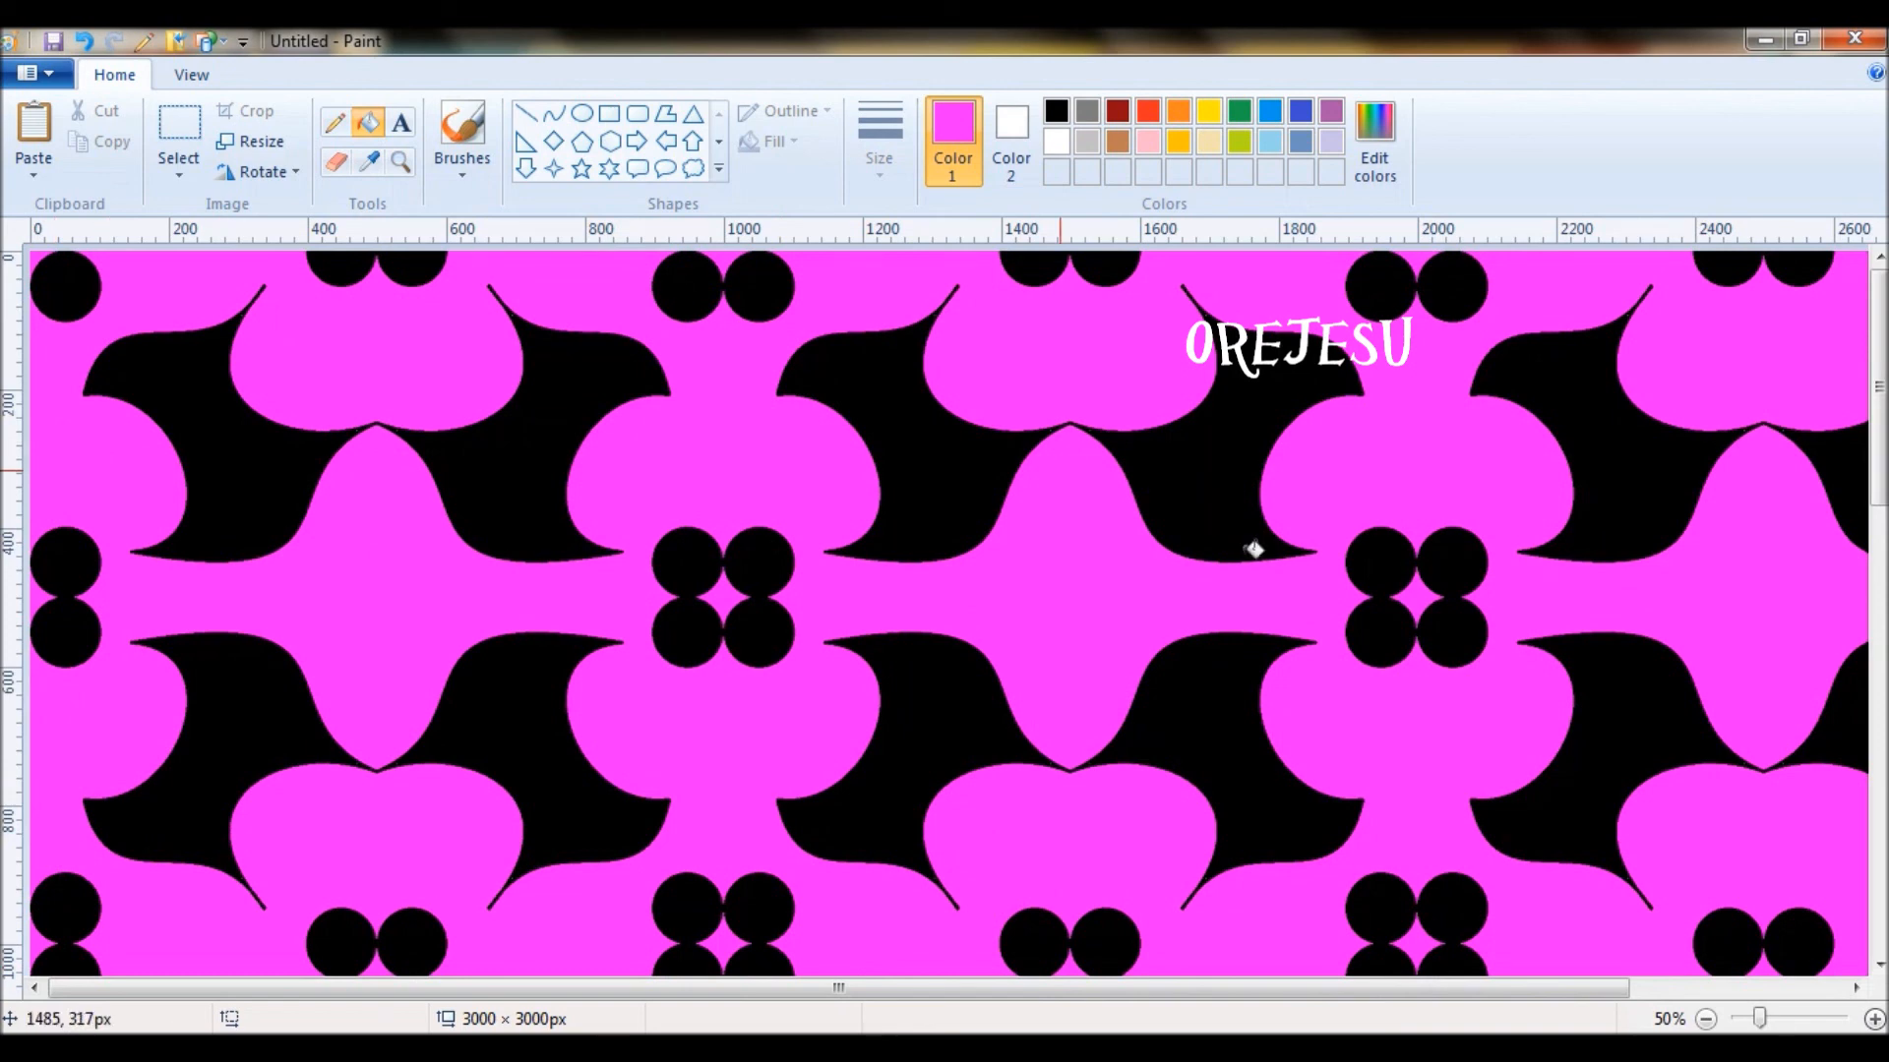
pyautogui.click(1704, 1019)
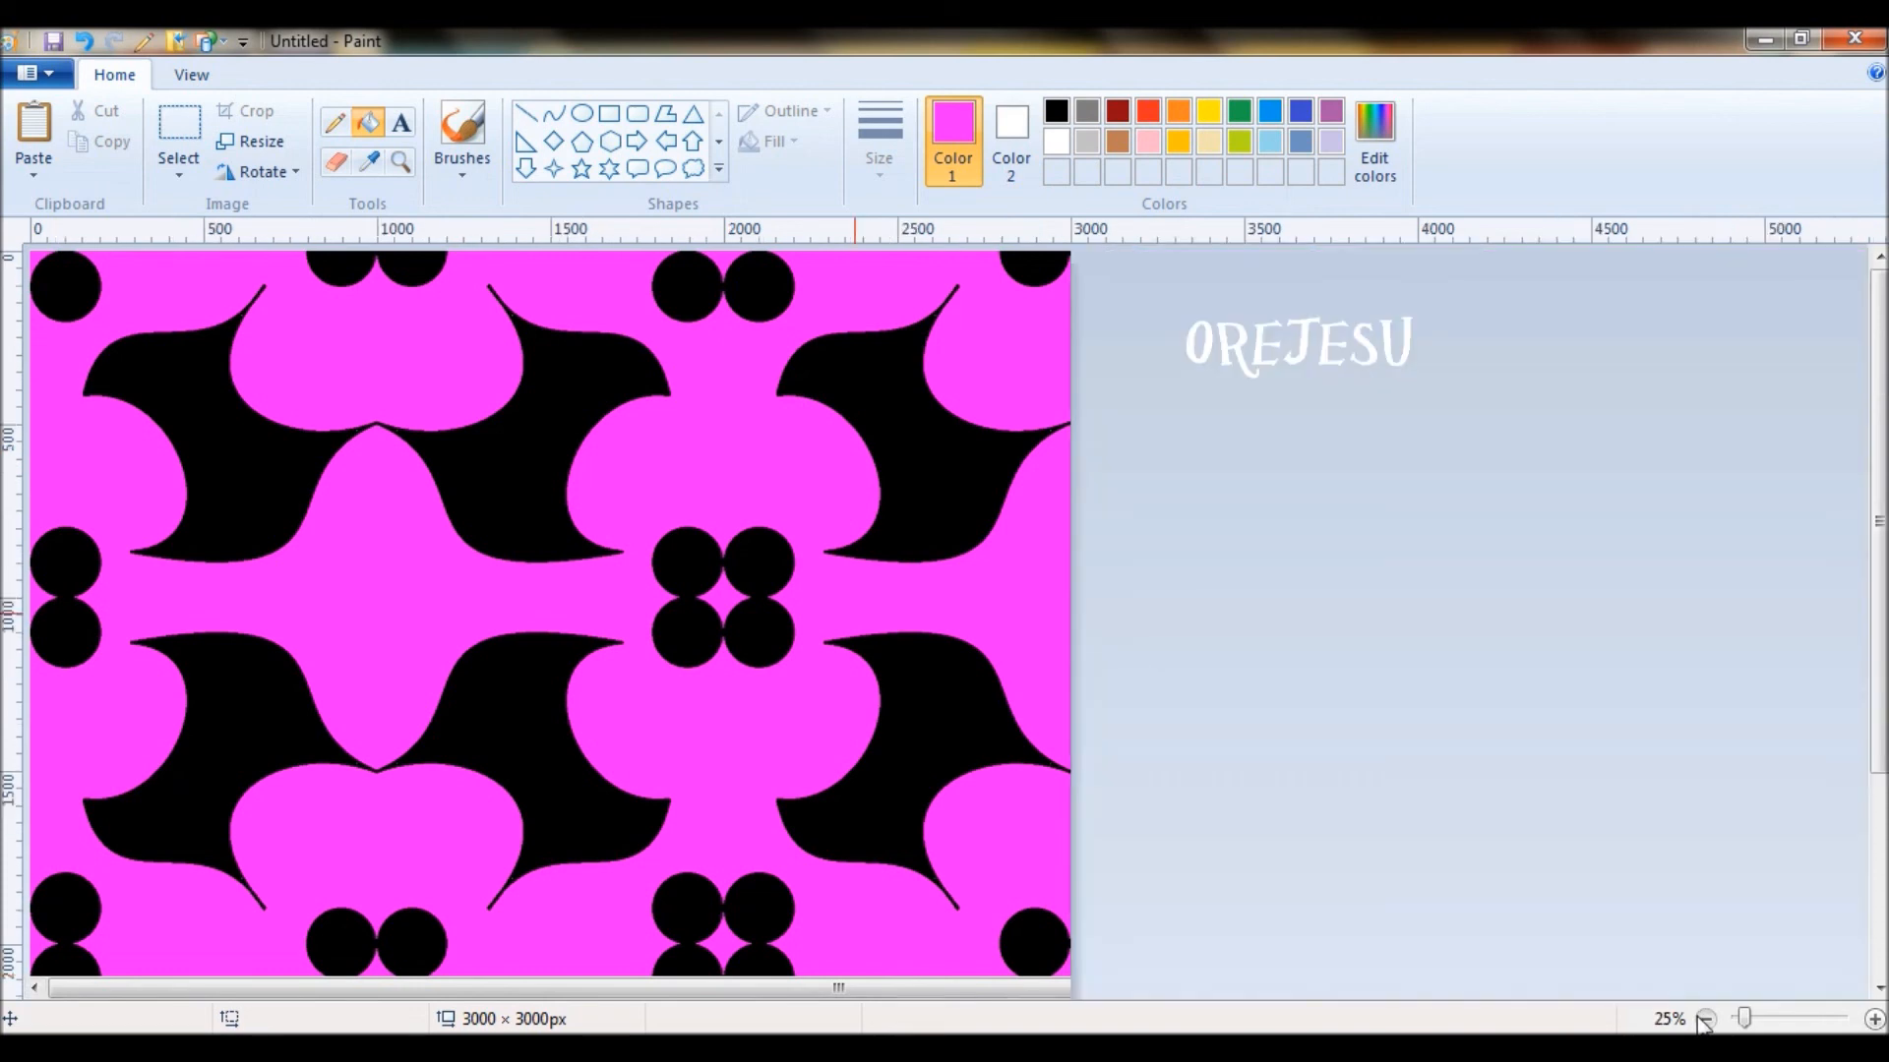
pyautogui.click(1705, 1019)
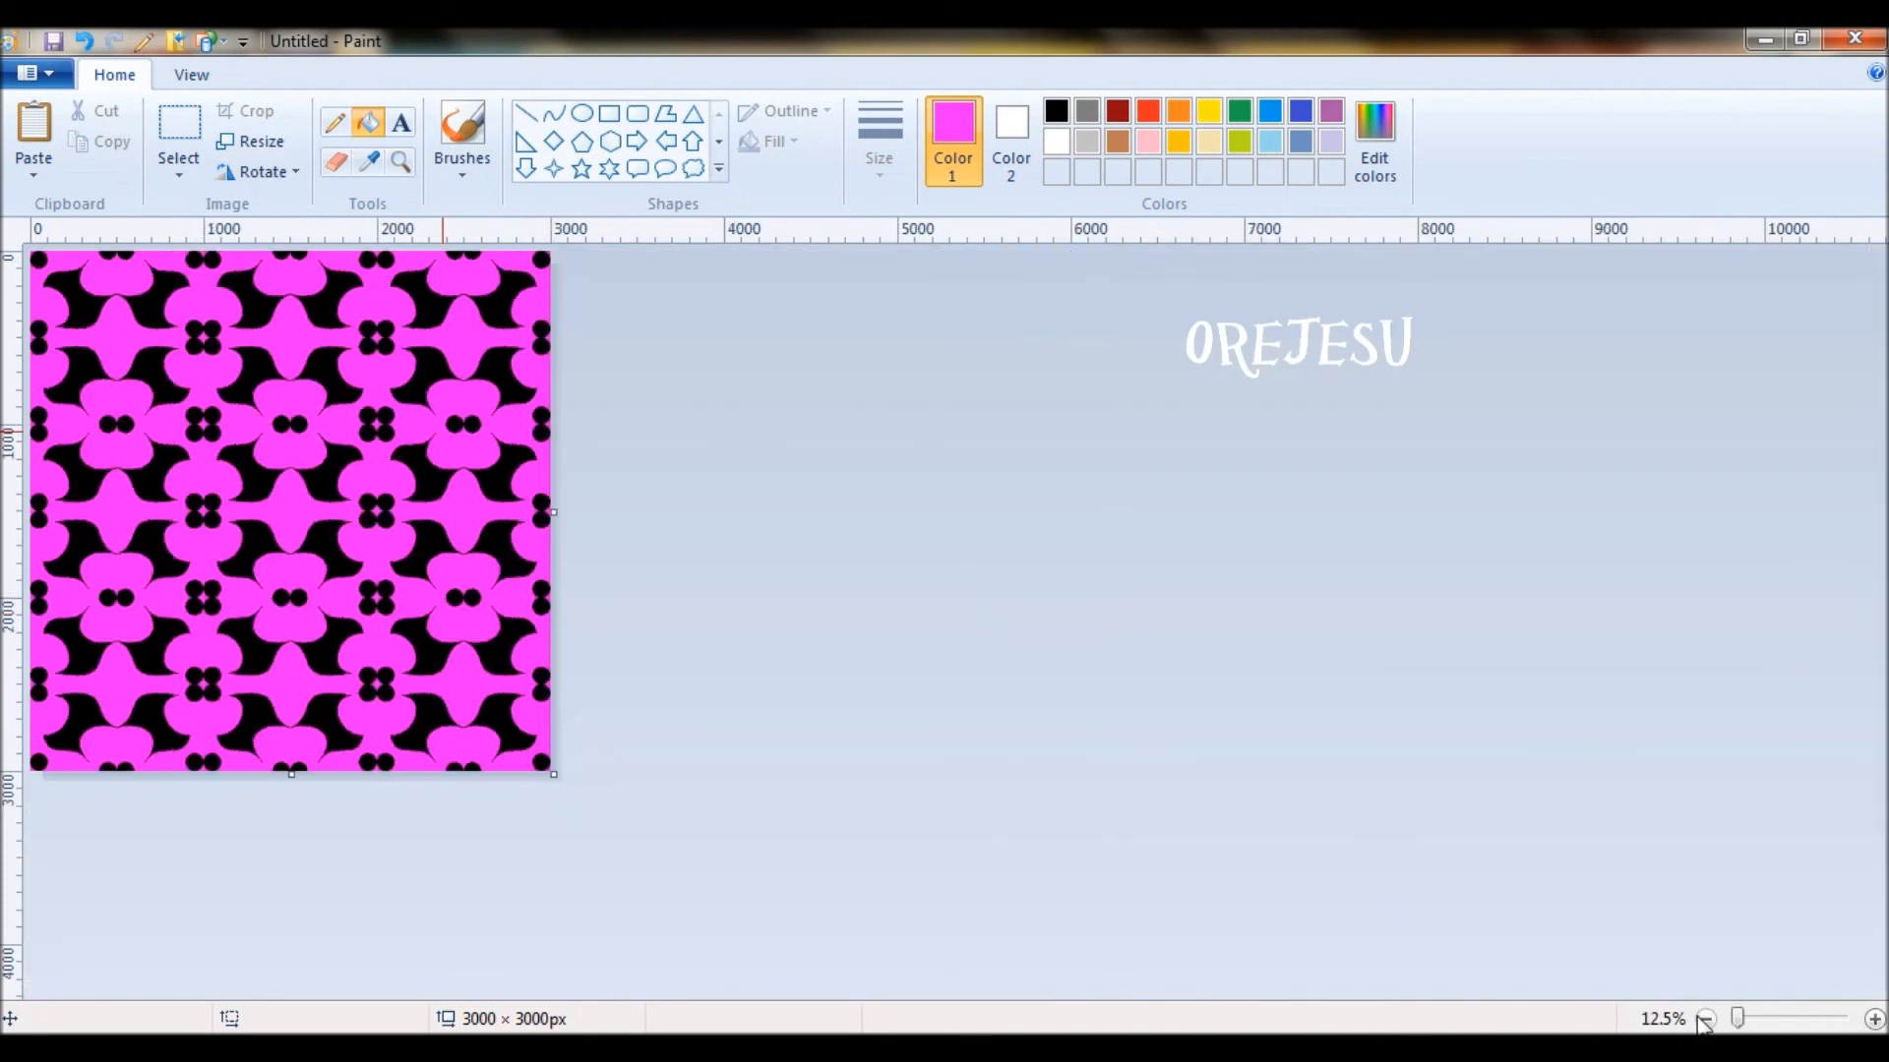